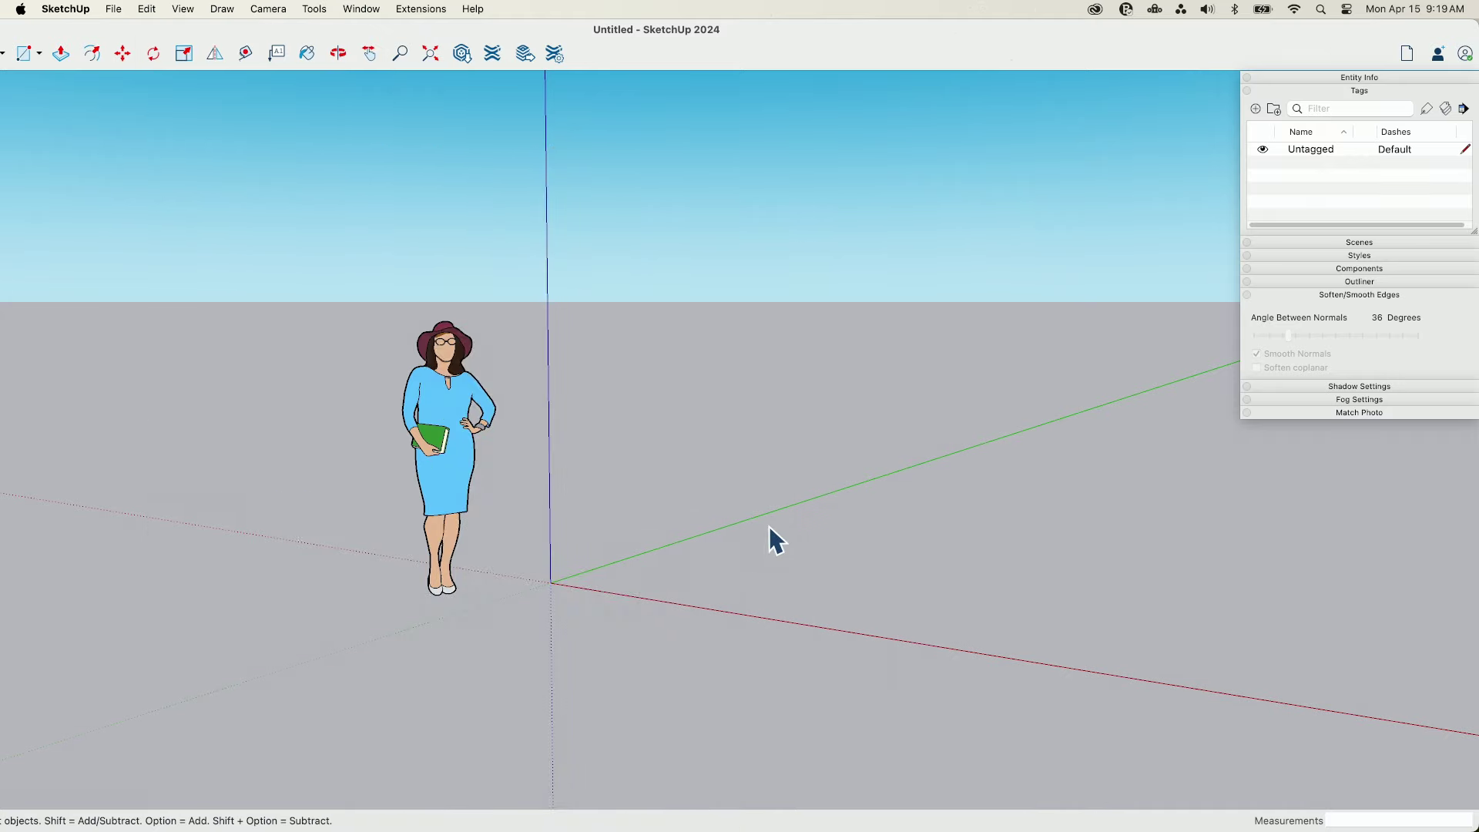
Orbit to a top-down view, fit the window to the screen, and open File > Add Location
{"action": "middle_click_drag", "start_coordinate": [727, 483], "coordinate": [607, 492]}
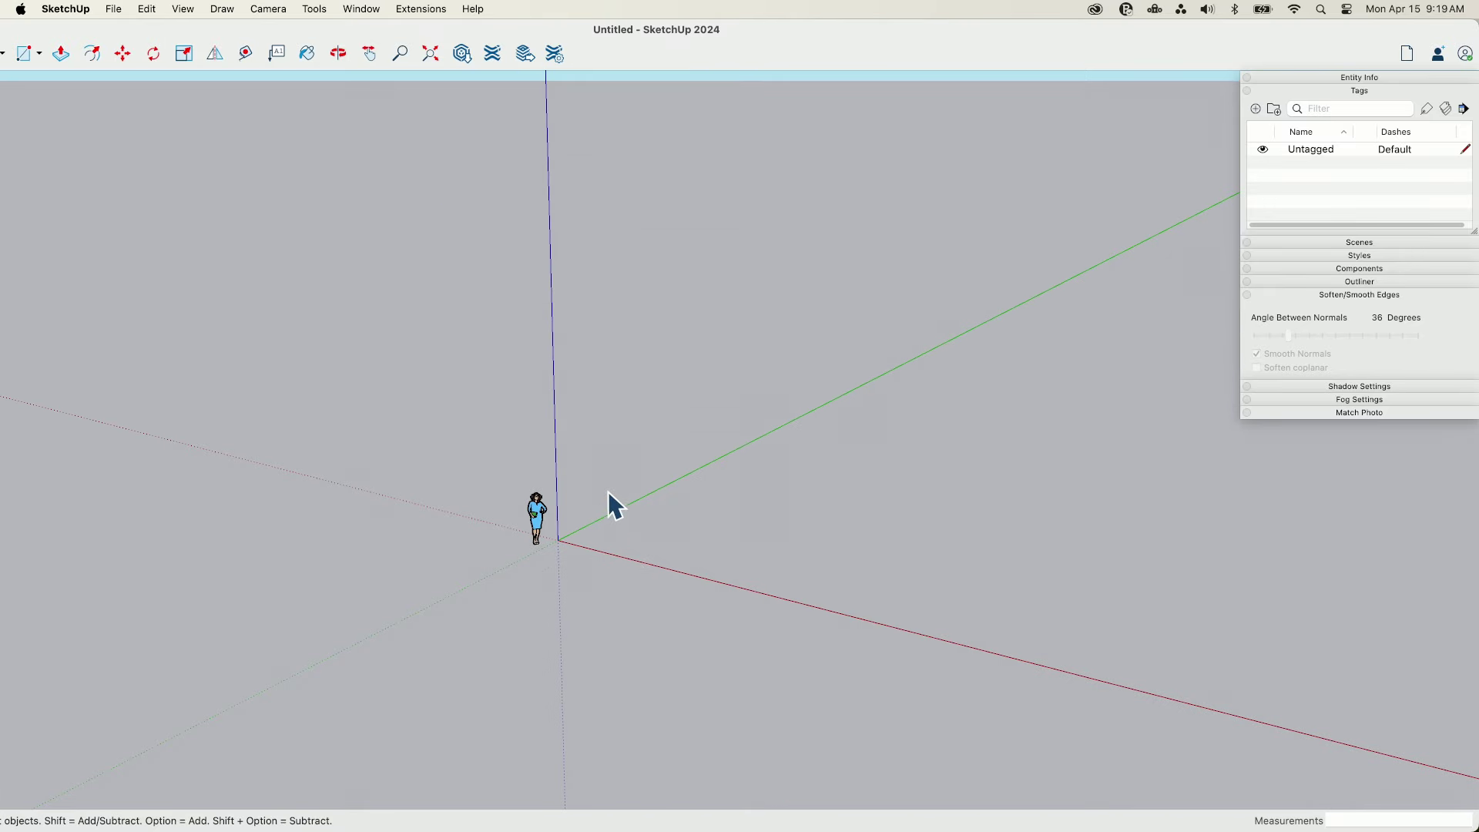
{"action": "double_click", "coordinate": [185, 39]}
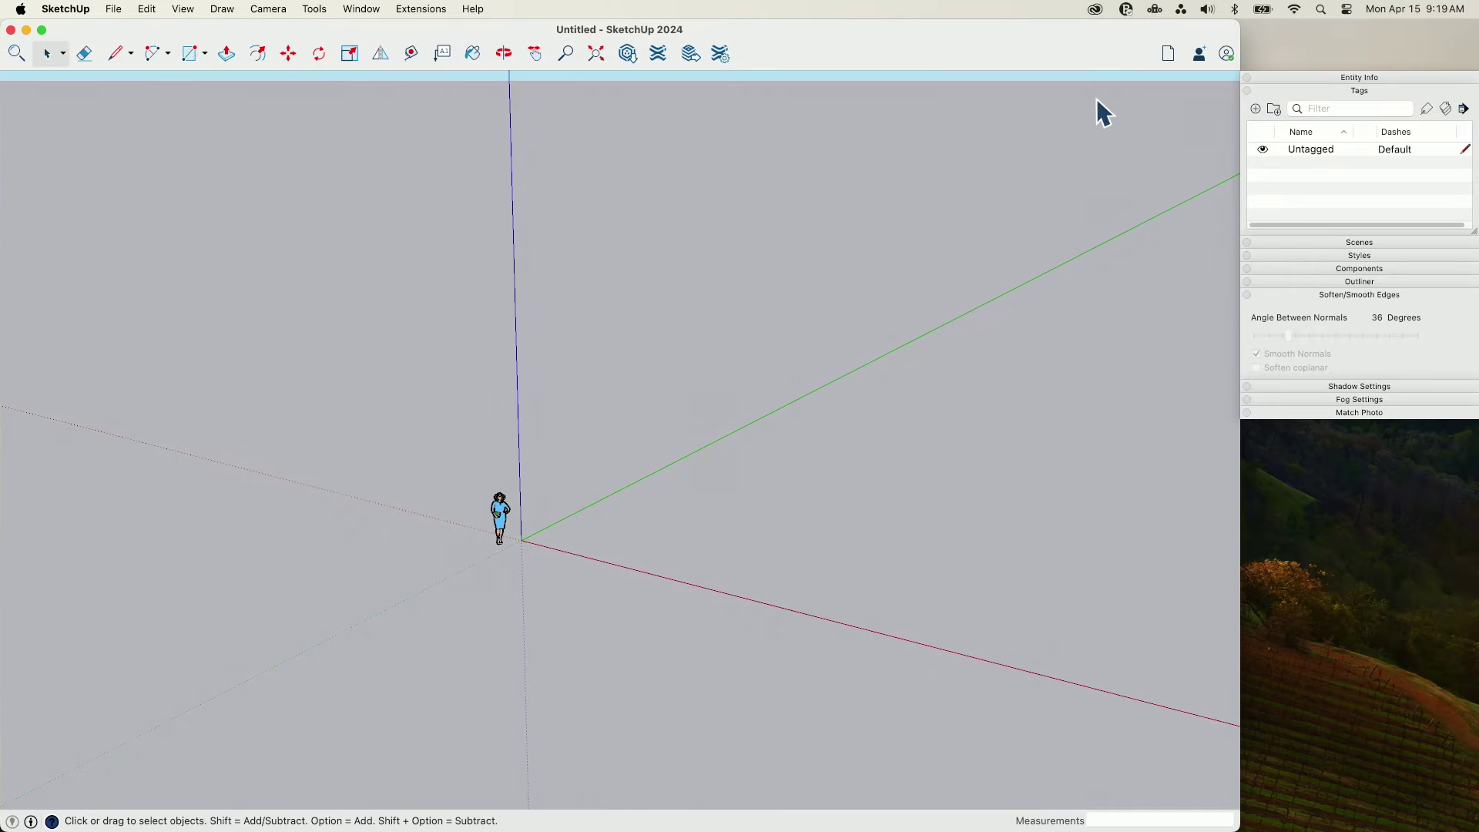
{"action": "left_click_drag", "start_coordinate": [1248, 508], "coordinate": [1471, 478]}
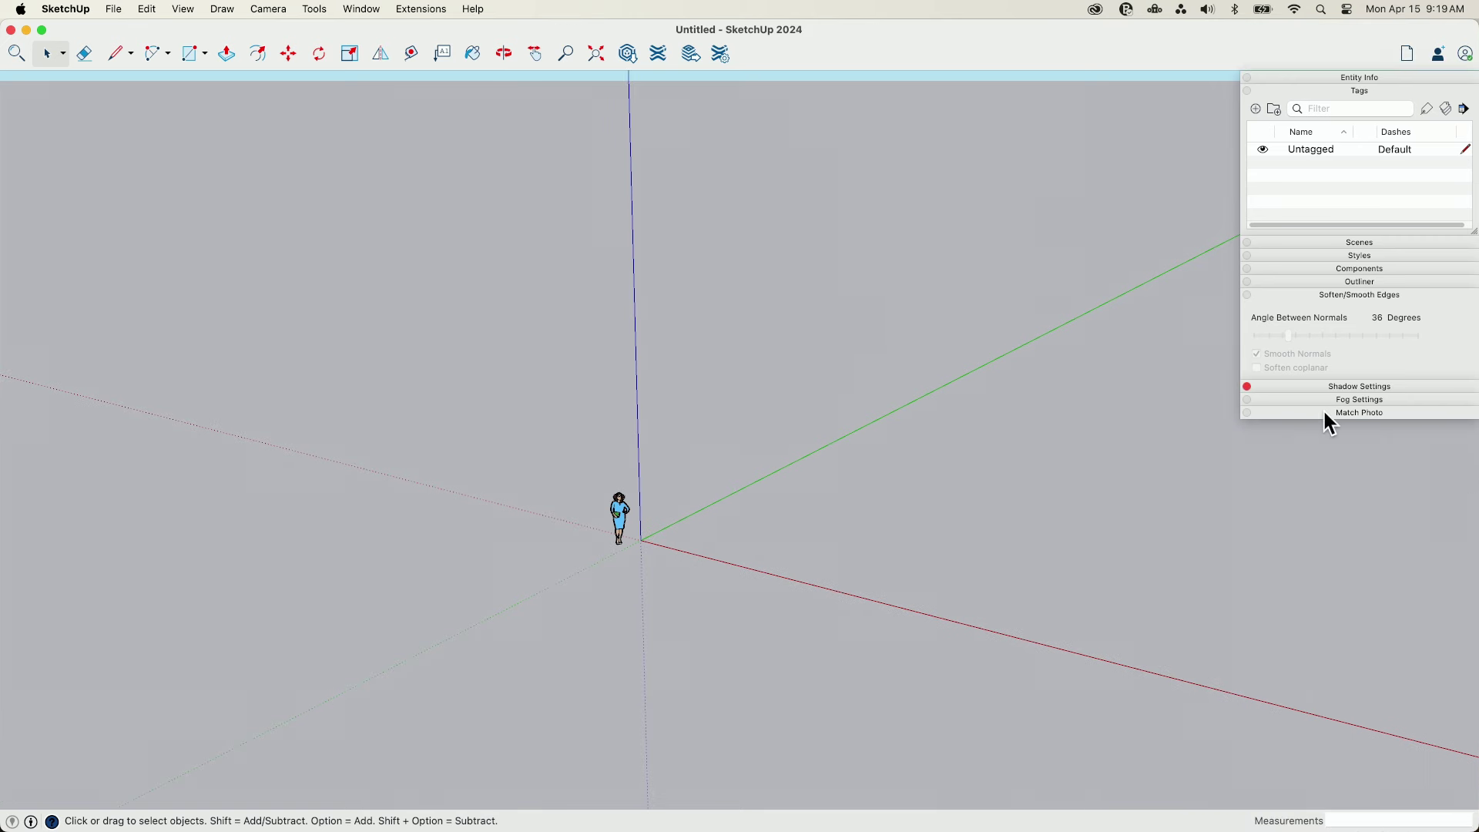
{"action": "left_click", "coordinate": [114, 10]}
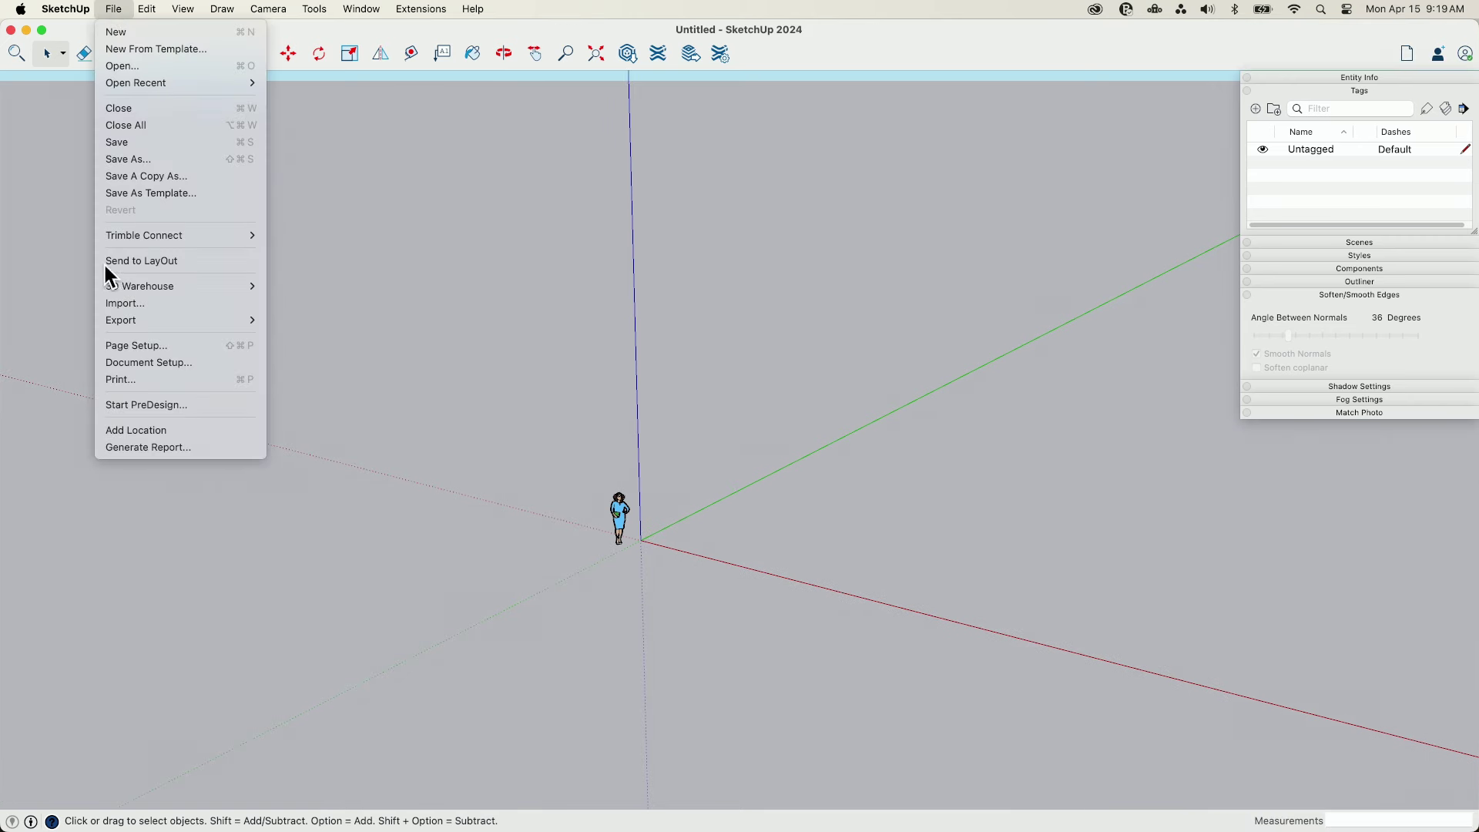
{"action": "left_click", "coordinate": [108, 428]}
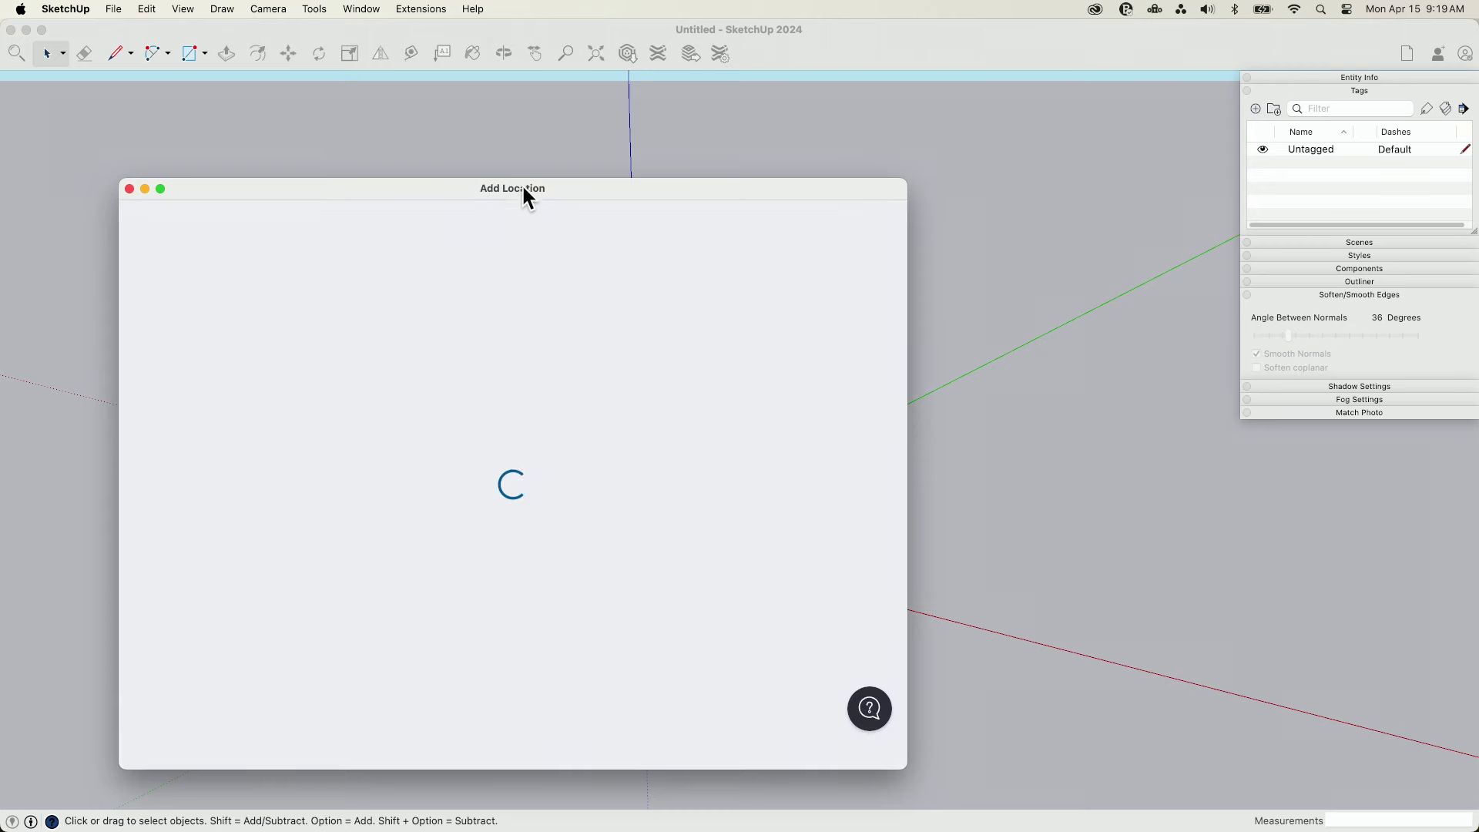
Move the Add Location window up and right, and zoom the satellite map around Longmont
{"action": "left_click_drag", "start_coordinate": [530, 194], "coordinate": [665, 109]}
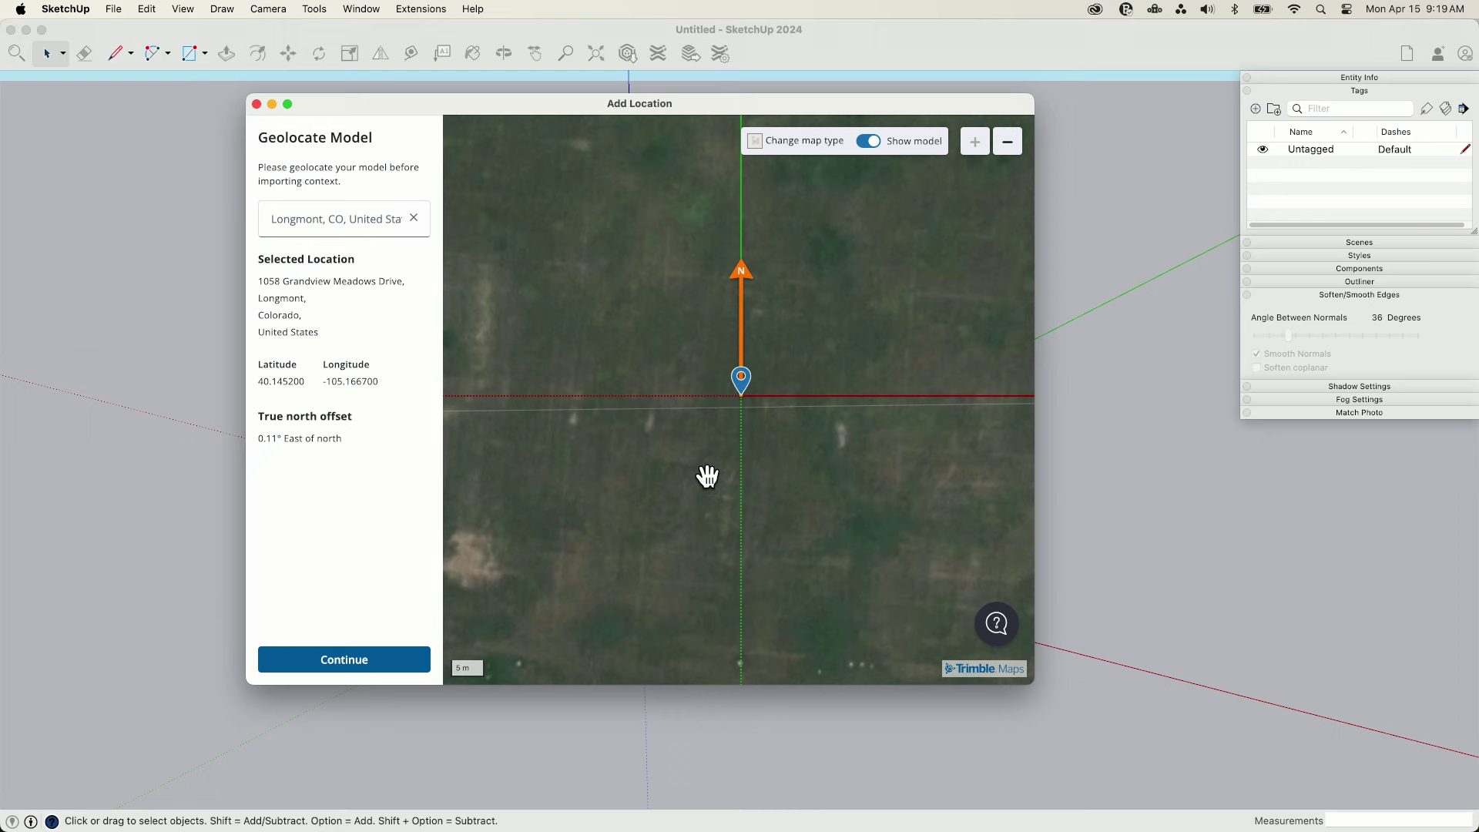
{"action": "scroll", "coordinate": [800, 431], "scroll_direction": "down", "scroll_amount": 10}
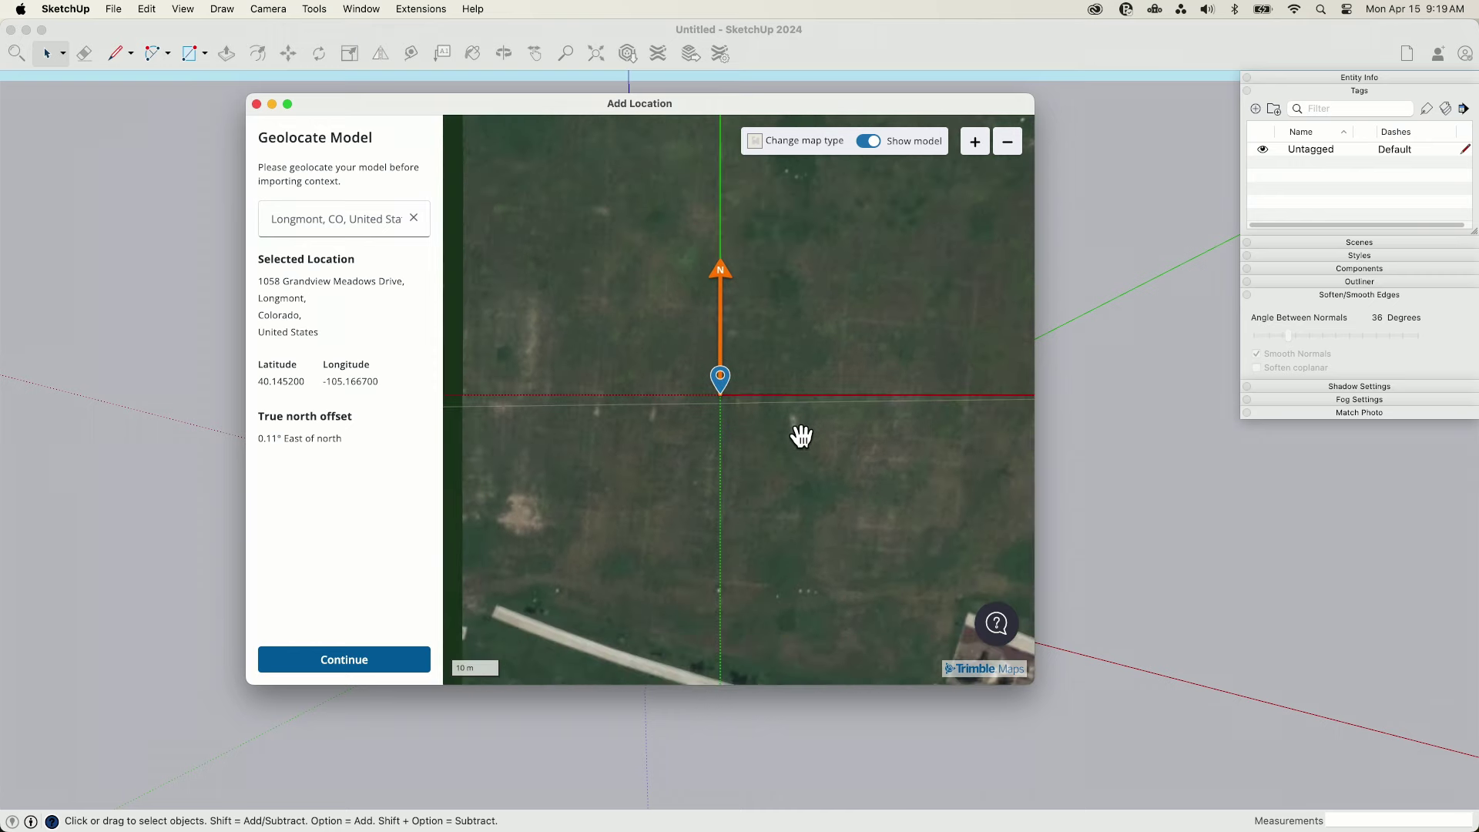
{"action": "scroll", "coordinate": [799, 435], "scroll_direction": "down", "scroll_amount": 3}
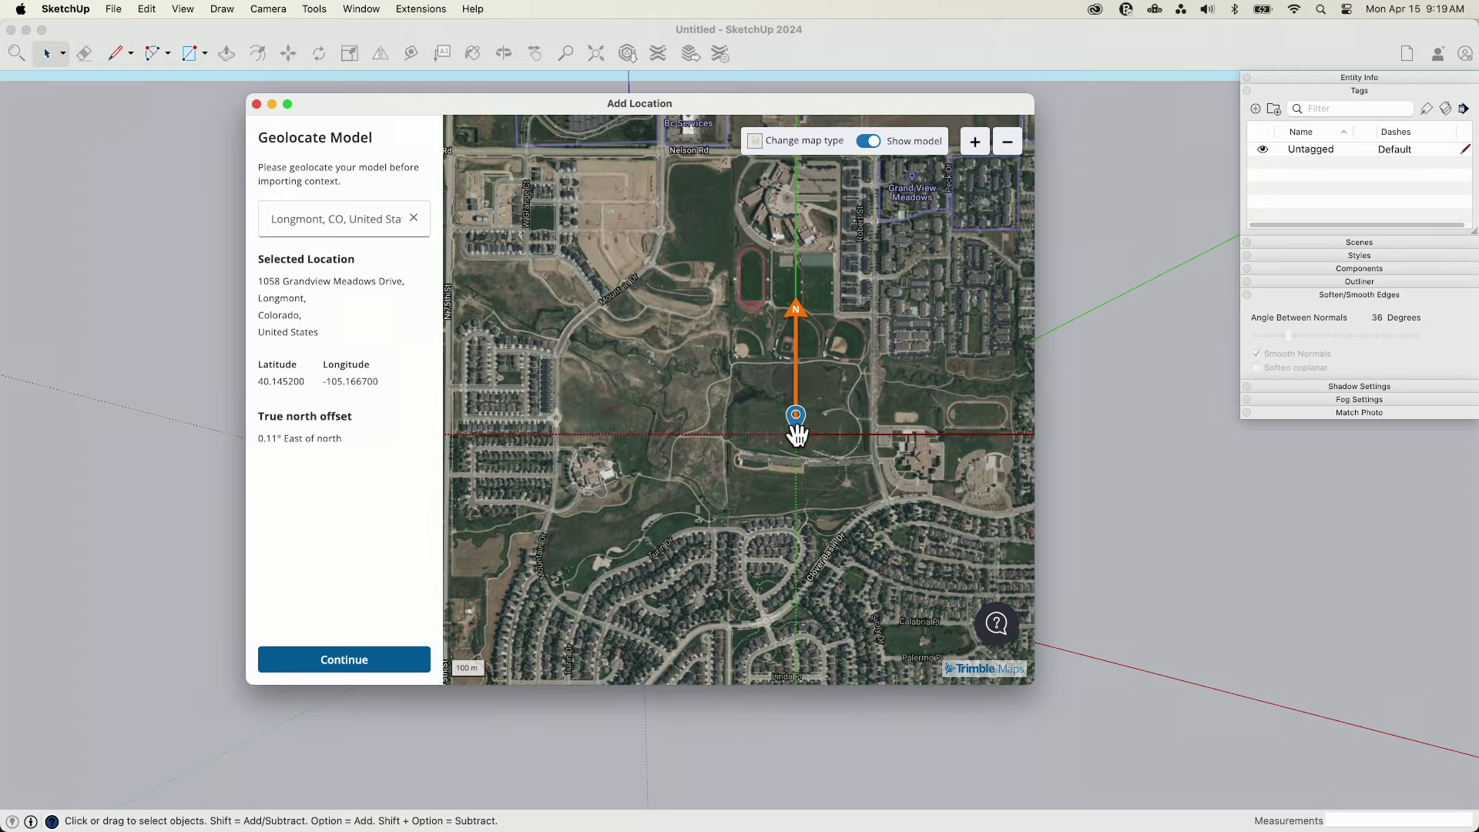
{"action": "scroll", "coordinate": [838, 435], "scroll_direction": "down", "scroll_amount": 3}
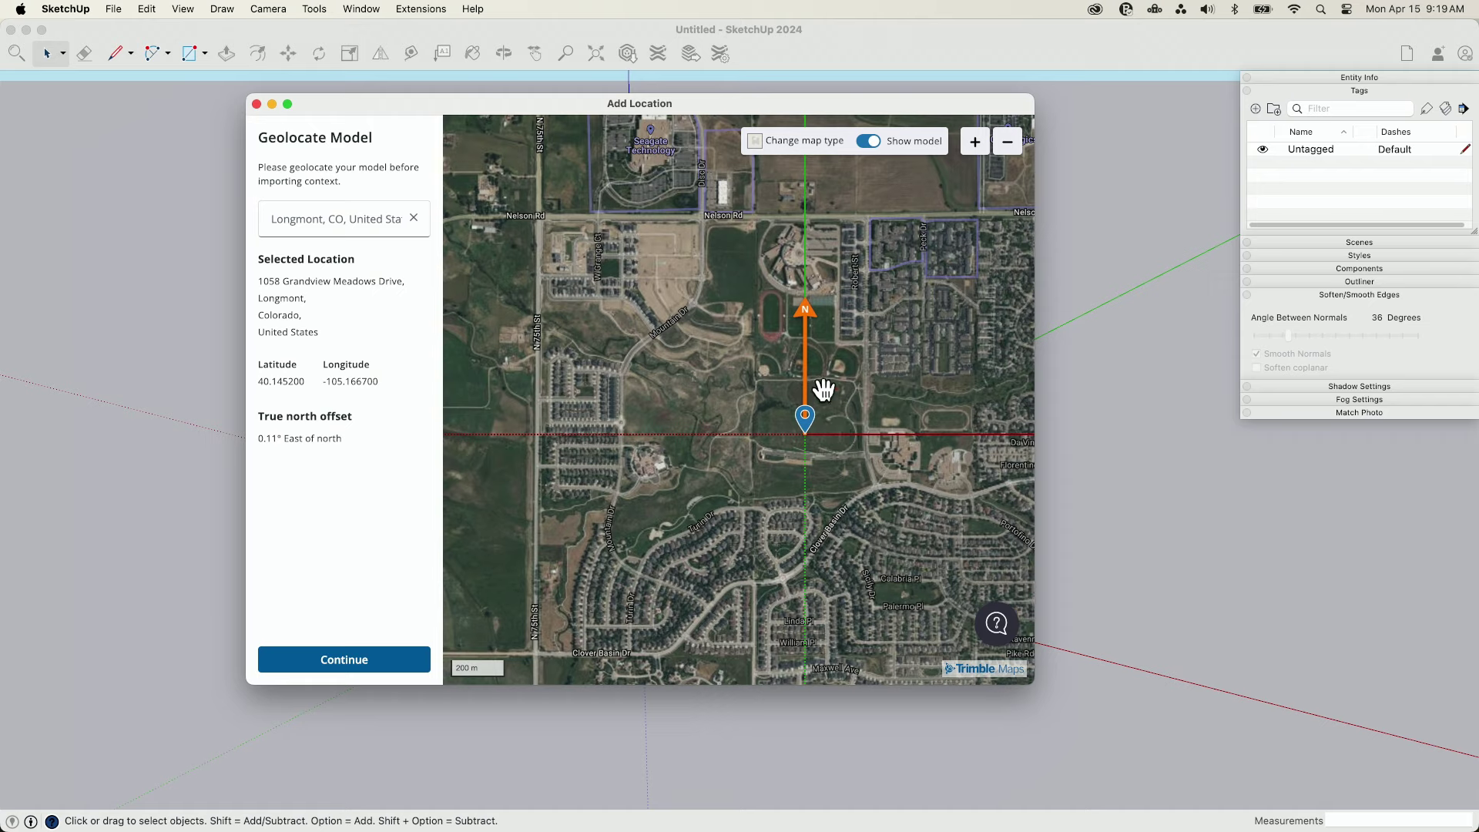
{"action": "scroll", "coordinate": [823, 390], "scroll_direction": "up", "scroll_amount": 6}
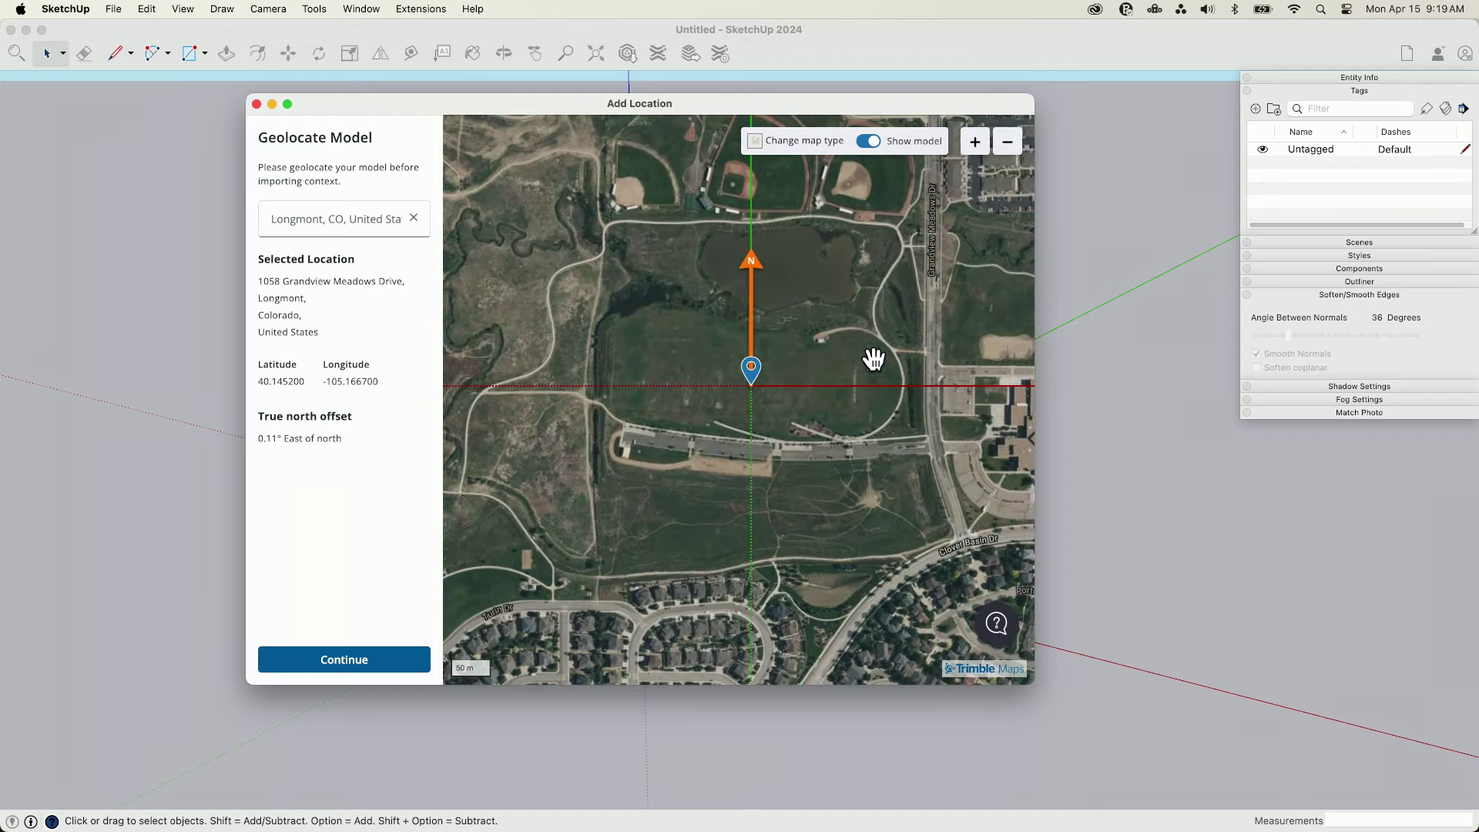
{"action": "scroll", "coordinate": [872, 359], "scroll_direction": "down", "scroll_amount": 10}
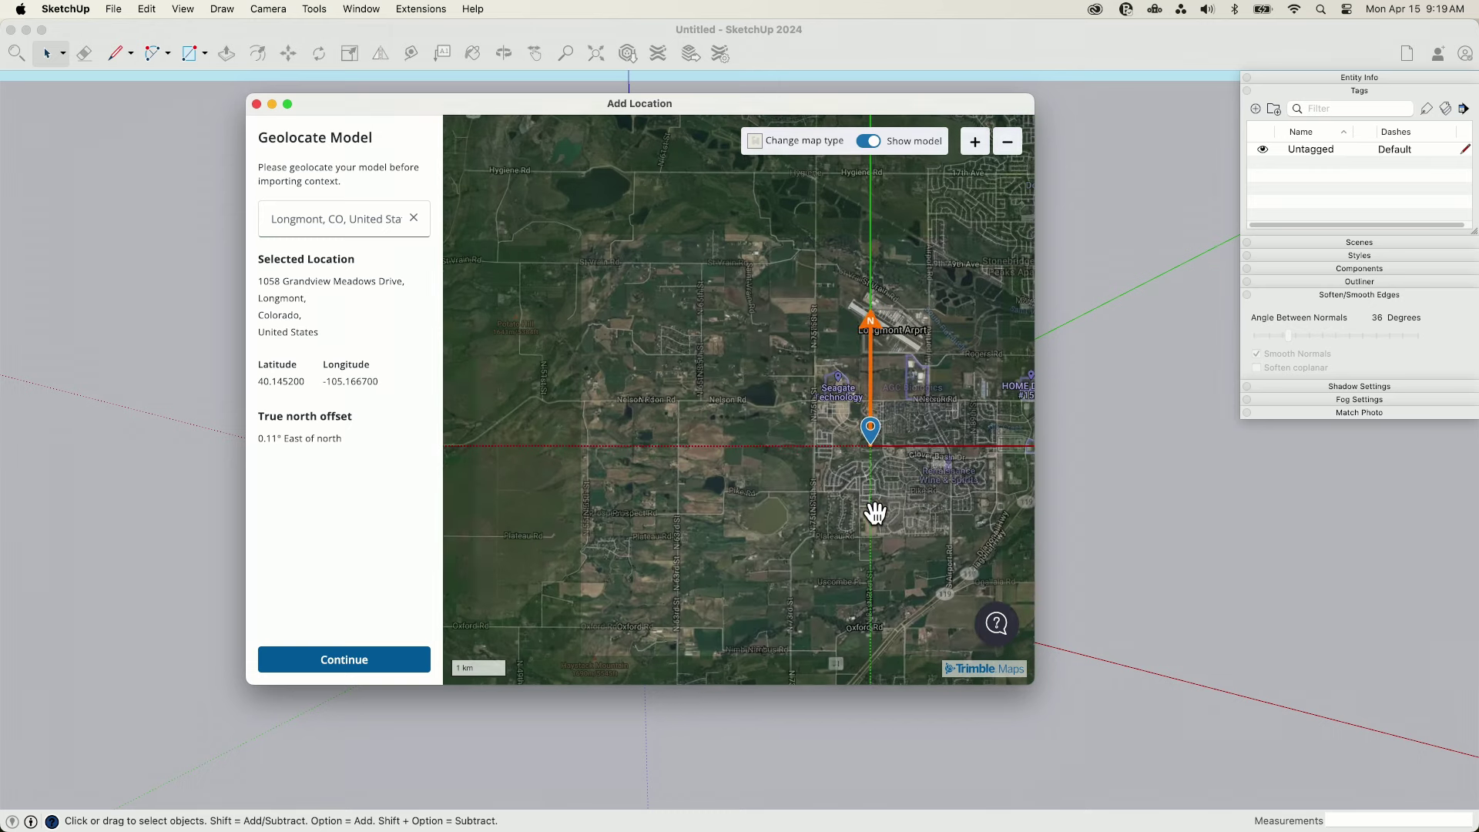
{"action": "scroll", "coordinate": [876, 512], "scroll_direction": "down", "scroll_amount": 3}
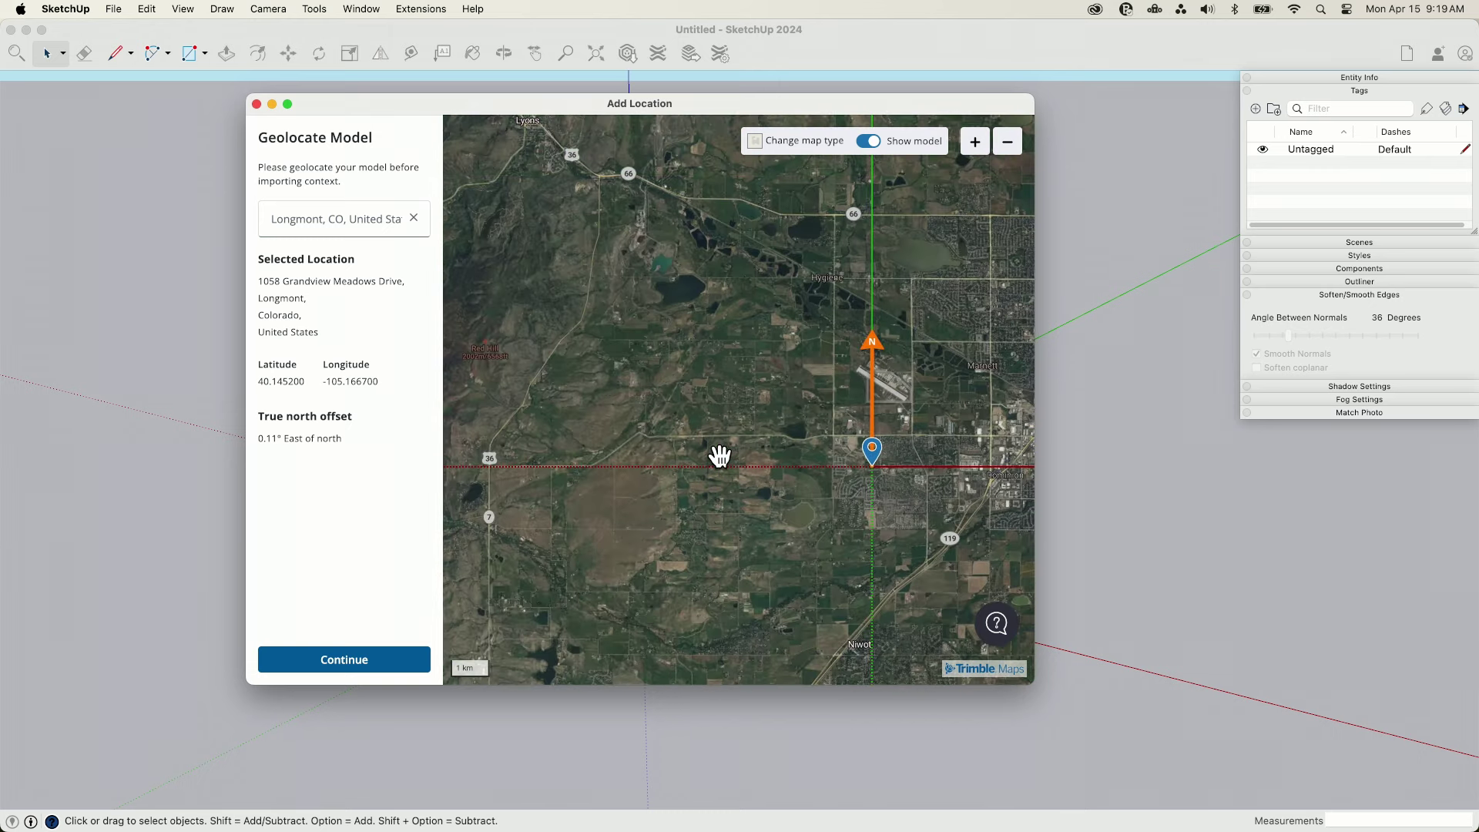
Pan the satellite map west into the Boulder foothills canyon terrain and adjust the zoom
{"action": "left_click_drag", "start_coordinate": [719, 456], "coordinate": [784, 449]}
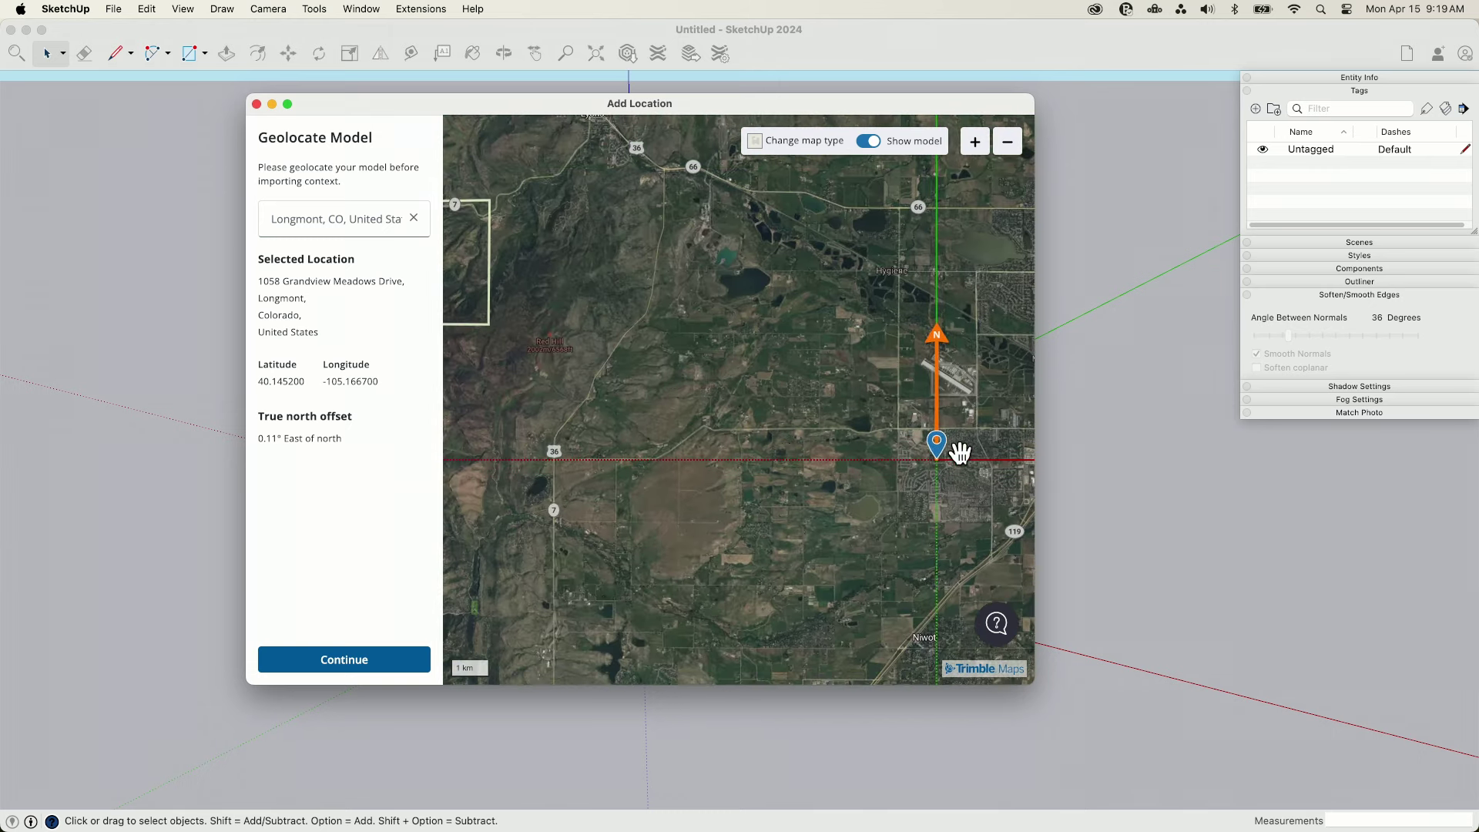
{"action": "left_click_drag", "start_coordinate": [483, 436], "coordinate": [720, 462]}
{"action": "scroll", "coordinate": [718, 447], "scroll_direction": "up", "scroll_amount": 5}
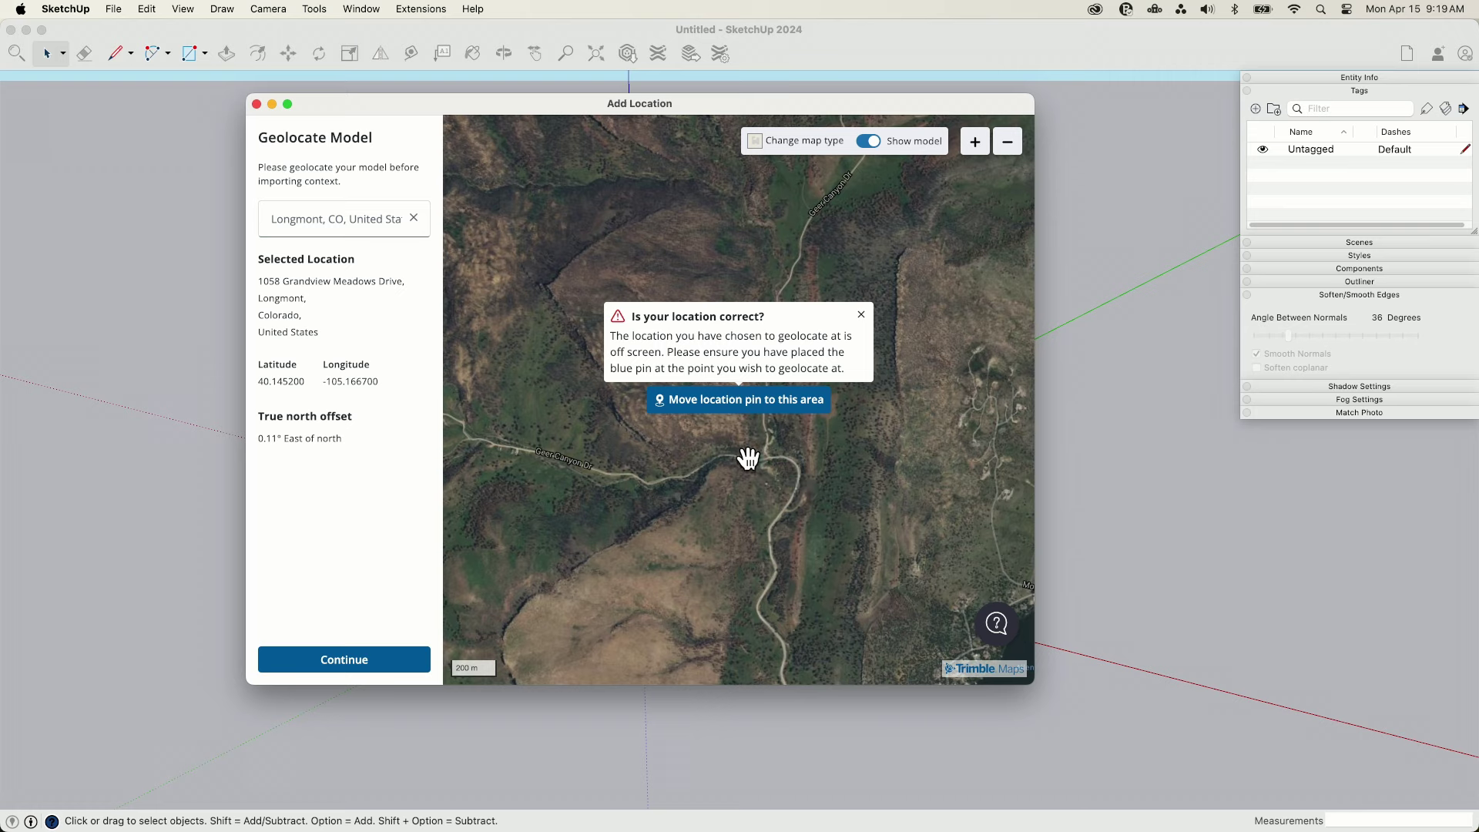
{"action": "left_click_drag", "start_coordinate": [748, 457], "coordinate": [717, 475]}
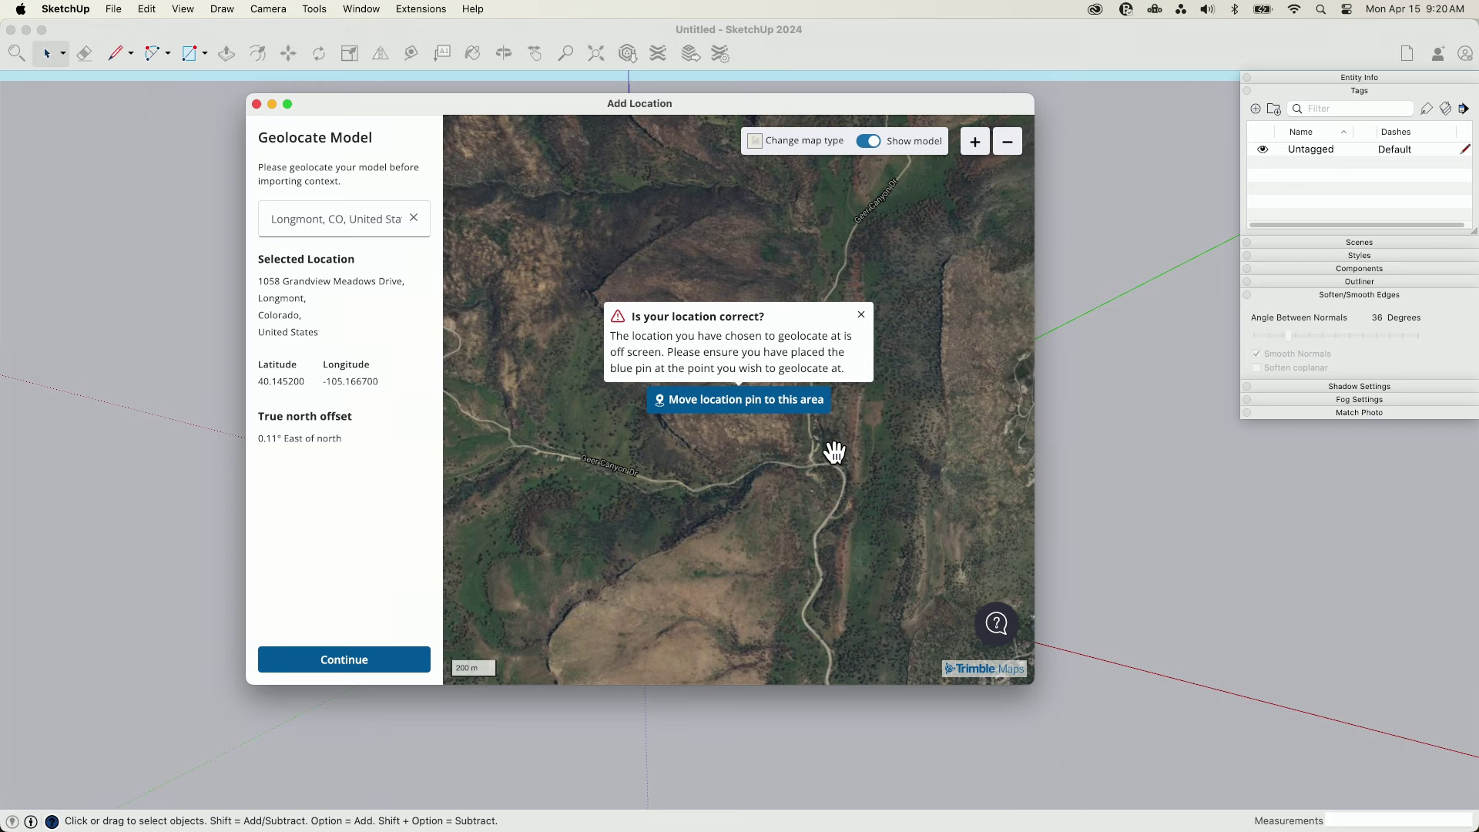
{"action": "scroll", "coordinate": [528, 413], "scroll_direction": "down", "scroll_amount": 5}
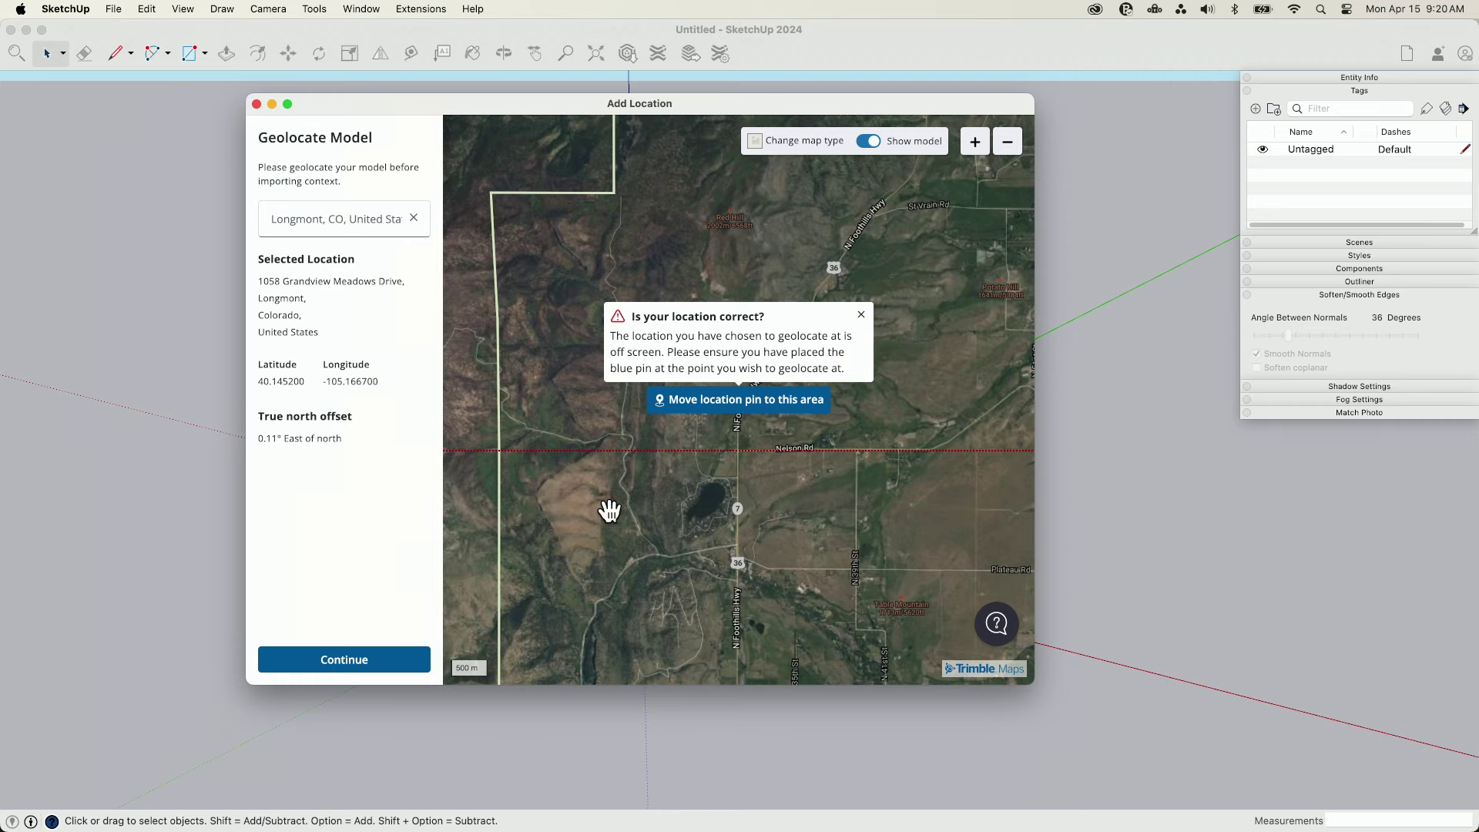
{"action": "scroll", "coordinate": [514, 442], "scroll_direction": "down", "scroll_amount": 4}
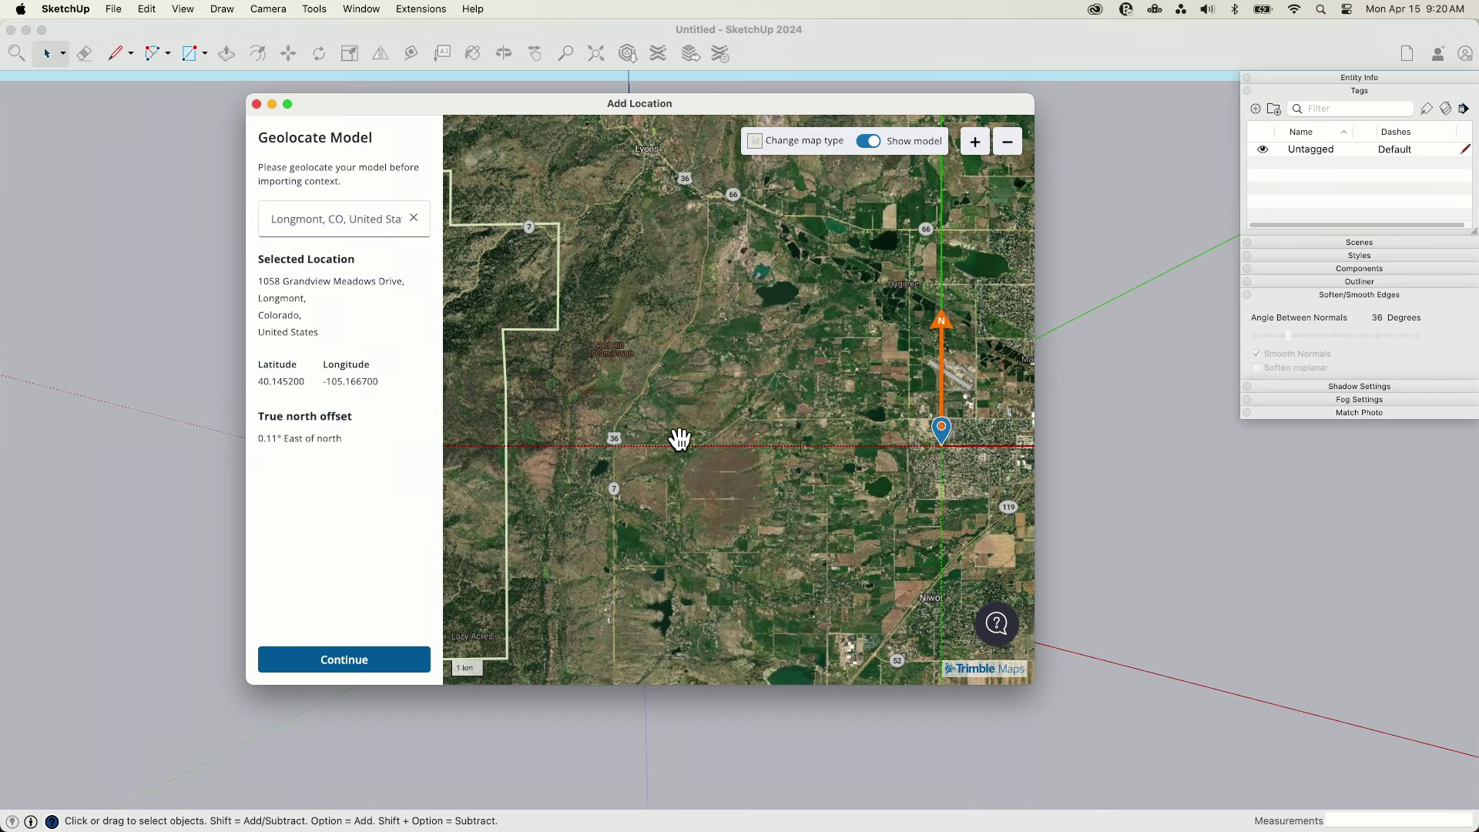
{"action": "scroll", "coordinate": [504, 445], "scroll_direction": "up", "scroll_amount": 5}
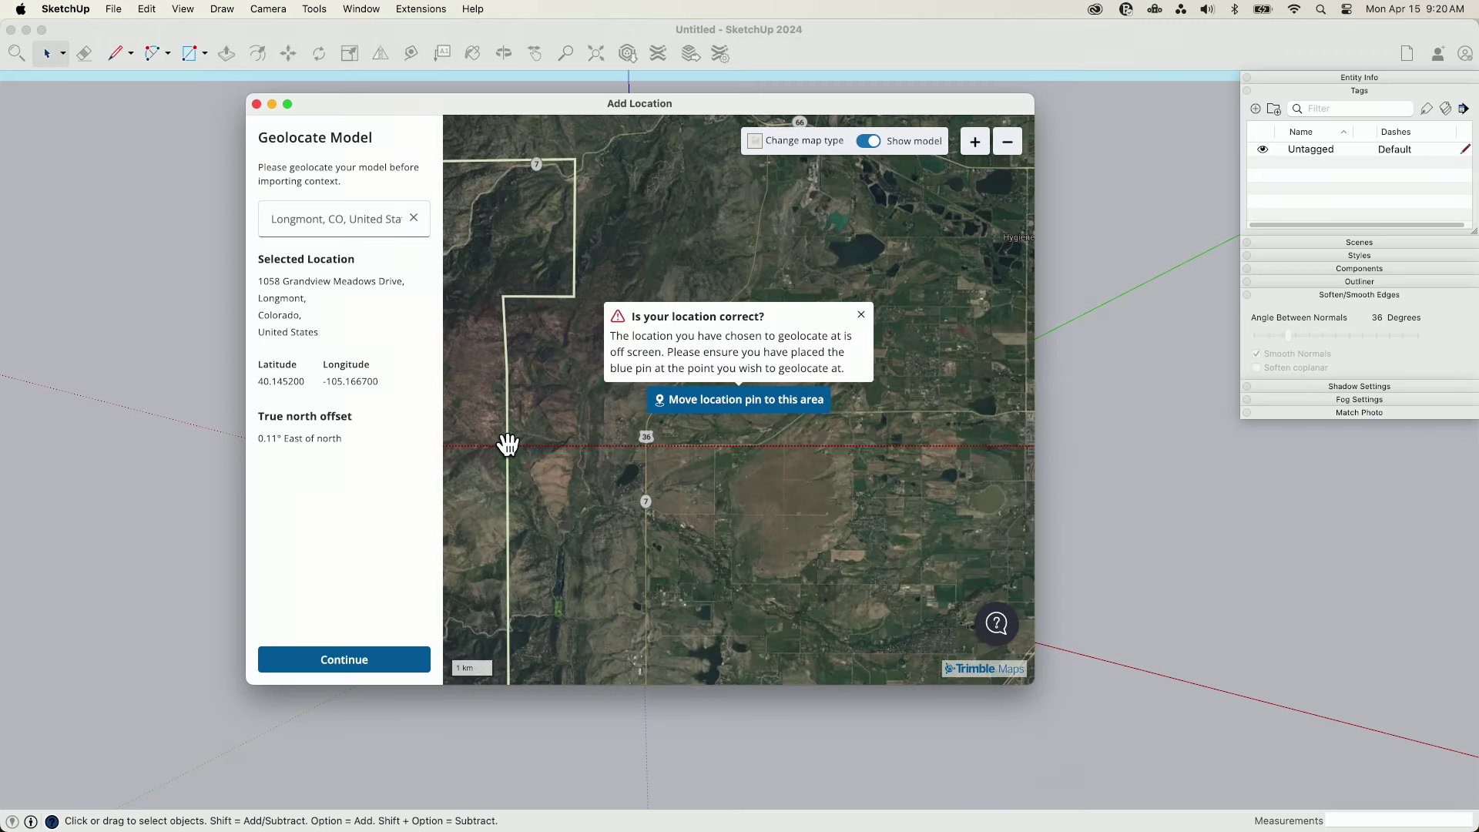
{"action": "scroll", "coordinate": [696, 513], "scroll_direction": "up", "scroll_amount": 4}
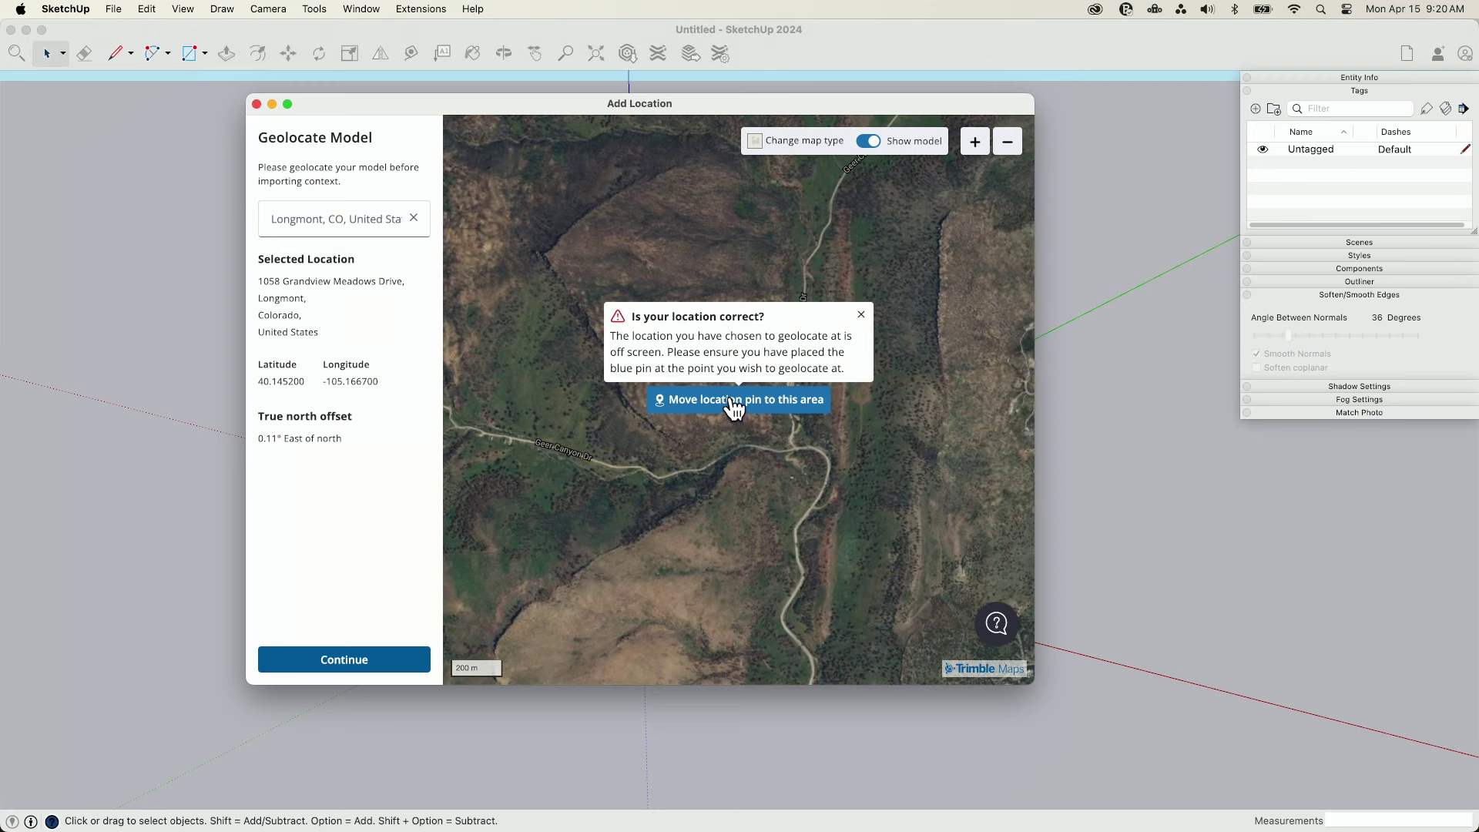
Move the location pin to the canyon area and nudge it onto the road junction
{"action": "left_click", "coordinate": [765, 401]}
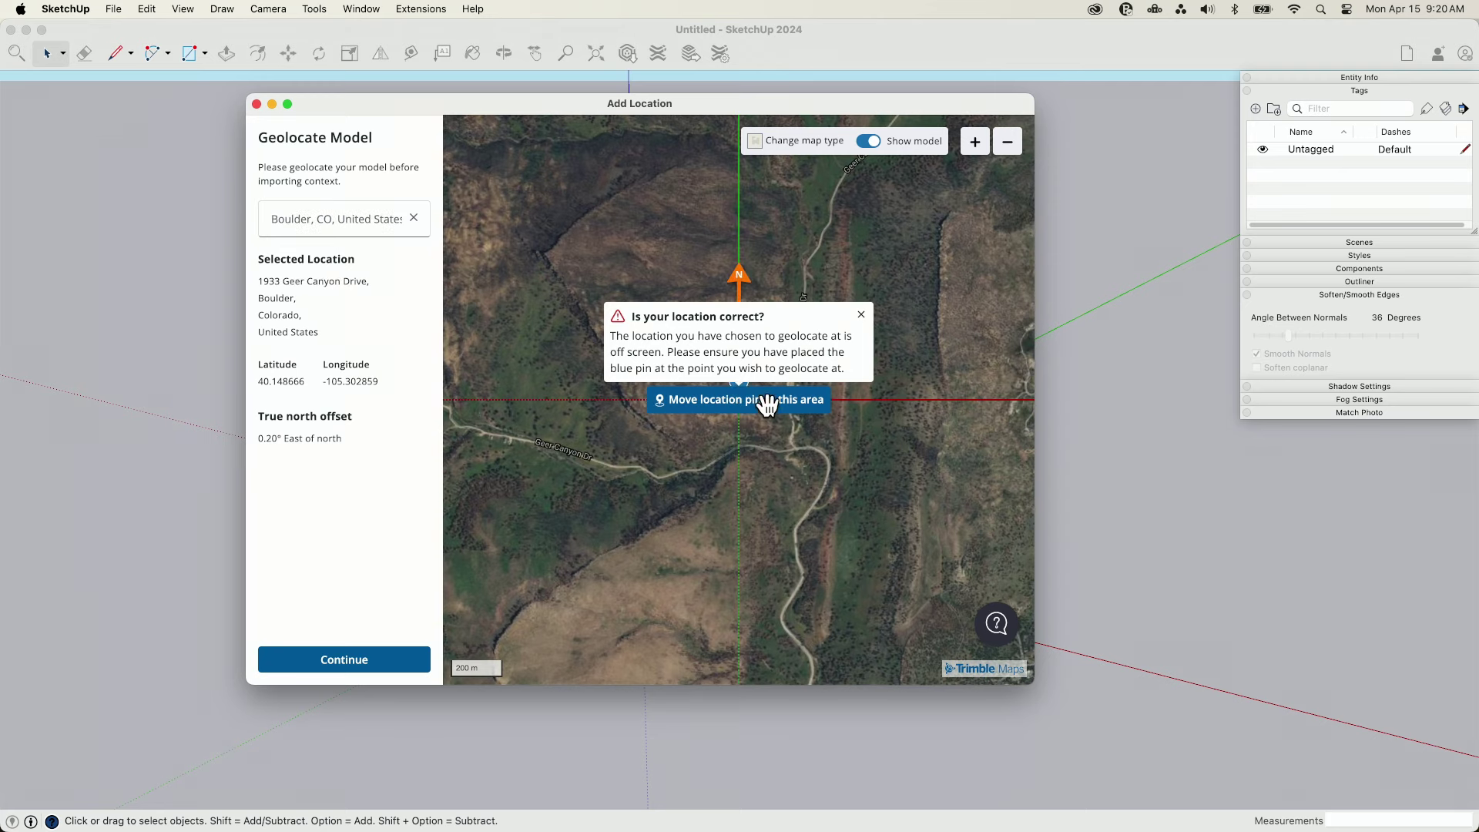
{"action": "left_click_drag", "start_coordinate": [756, 375], "coordinate": [797, 432]}
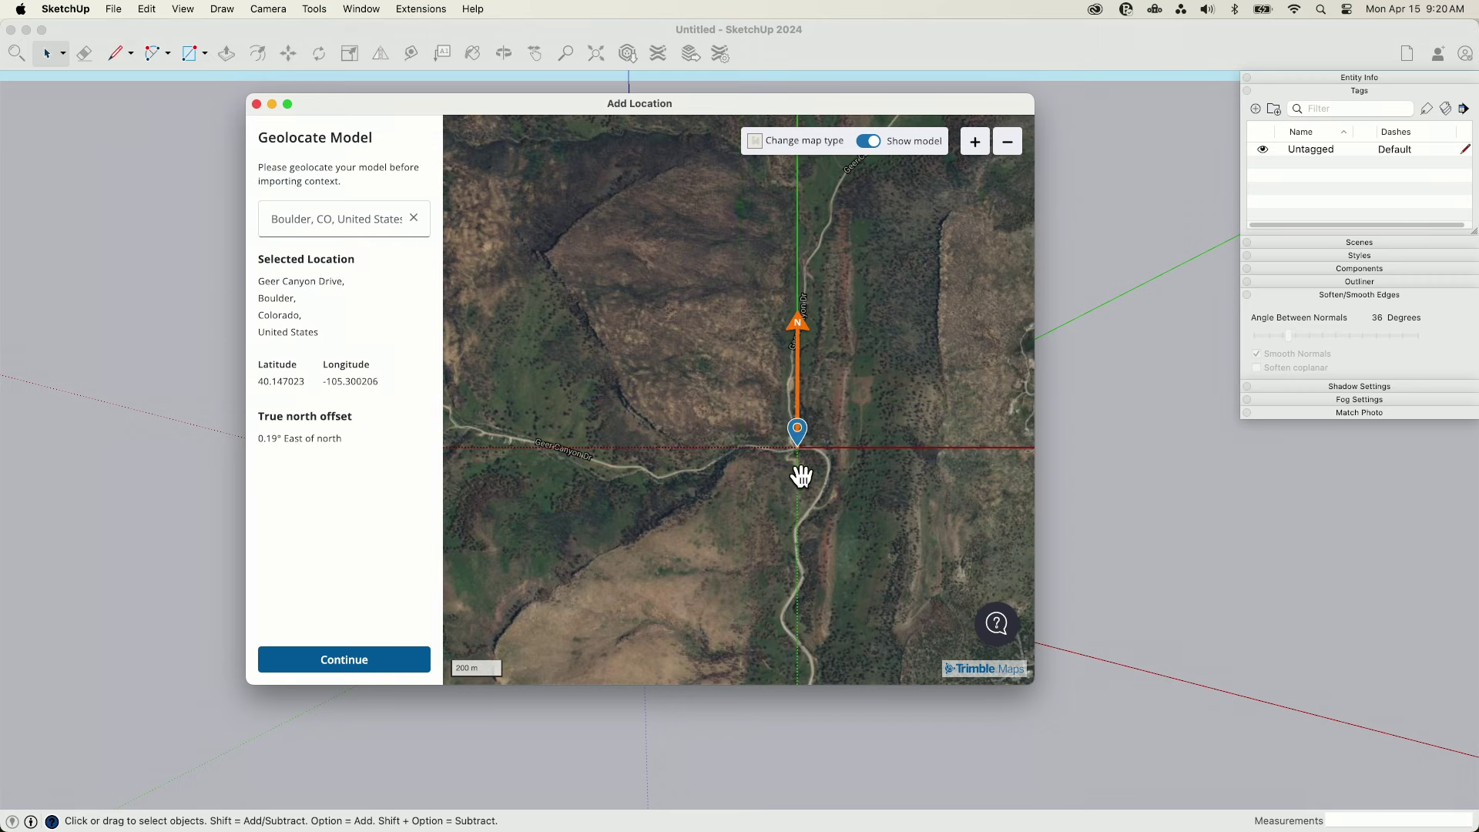
{"action": "scroll", "coordinate": [781, 460], "scroll_direction": "up", "scroll_amount": 5}
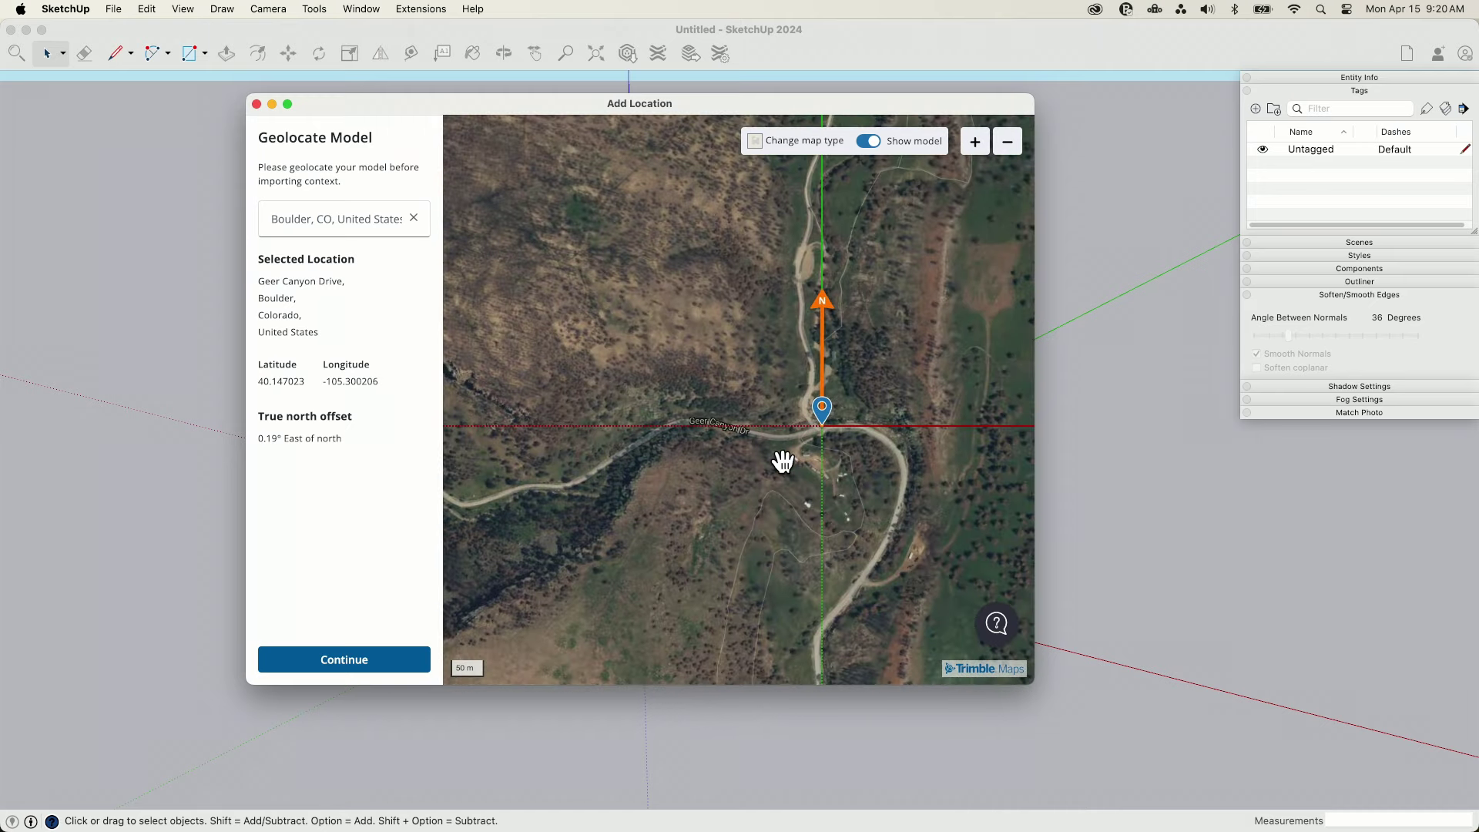
{"action": "scroll", "coordinate": [808, 439], "scroll_direction": "up", "scroll_amount": 3}
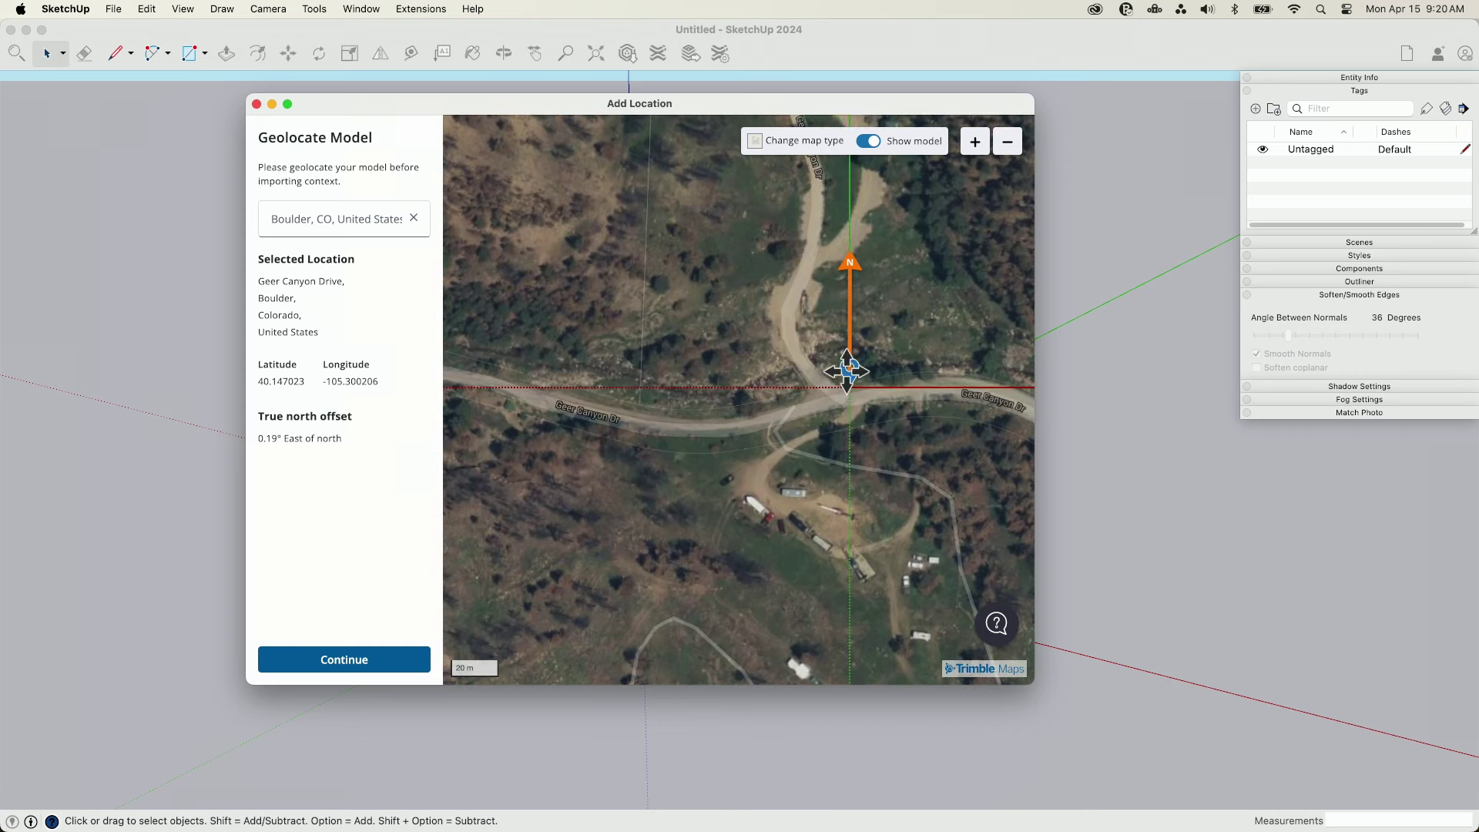
{"action": "left_click_drag", "start_coordinate": [831, 382], "coordinate": [832, 392]}
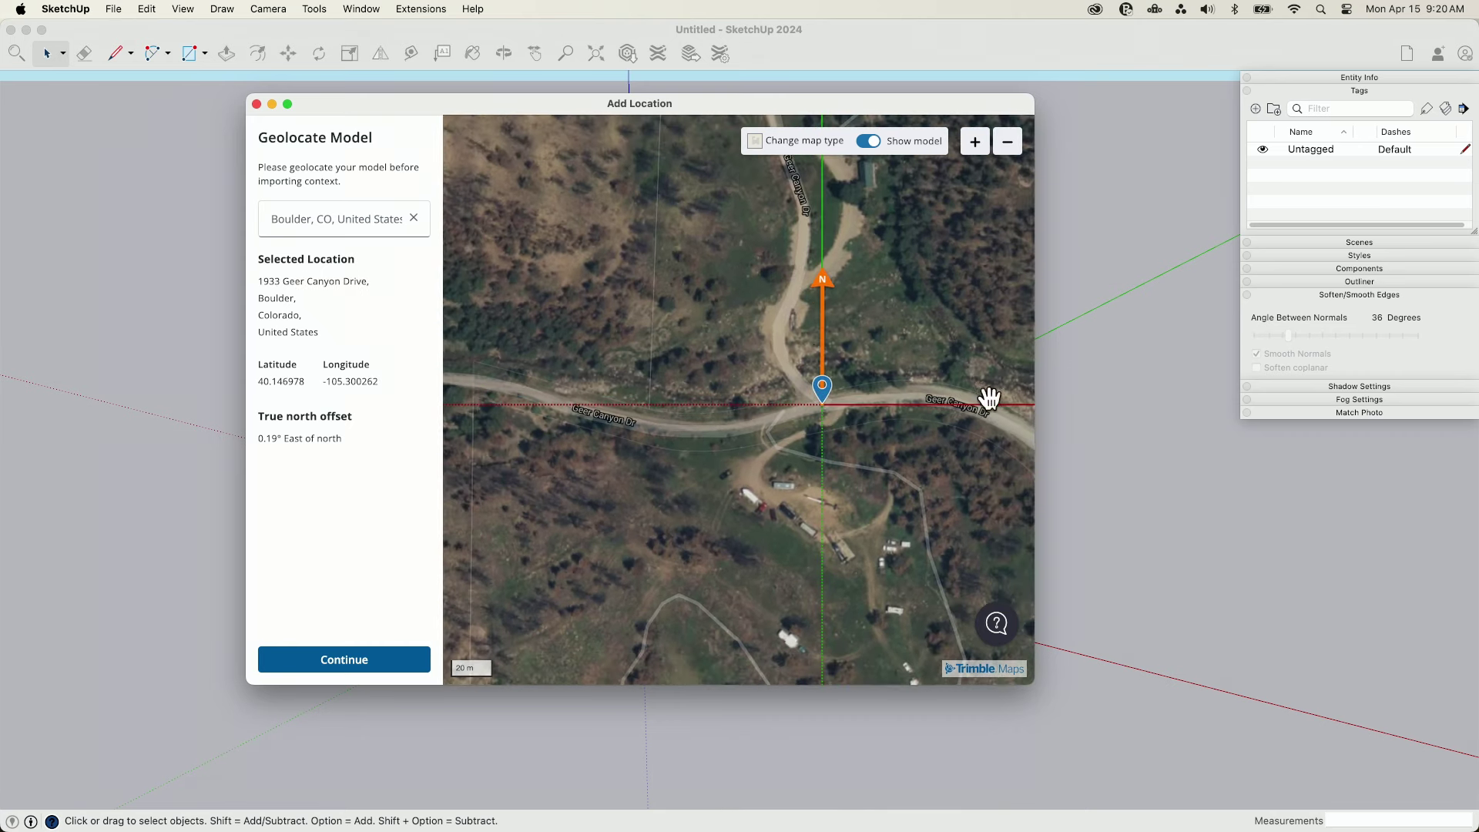
{"action": "scroll", "coordinate": [769, 337], "scroll_direction": "down", "scroll_amount": 3}
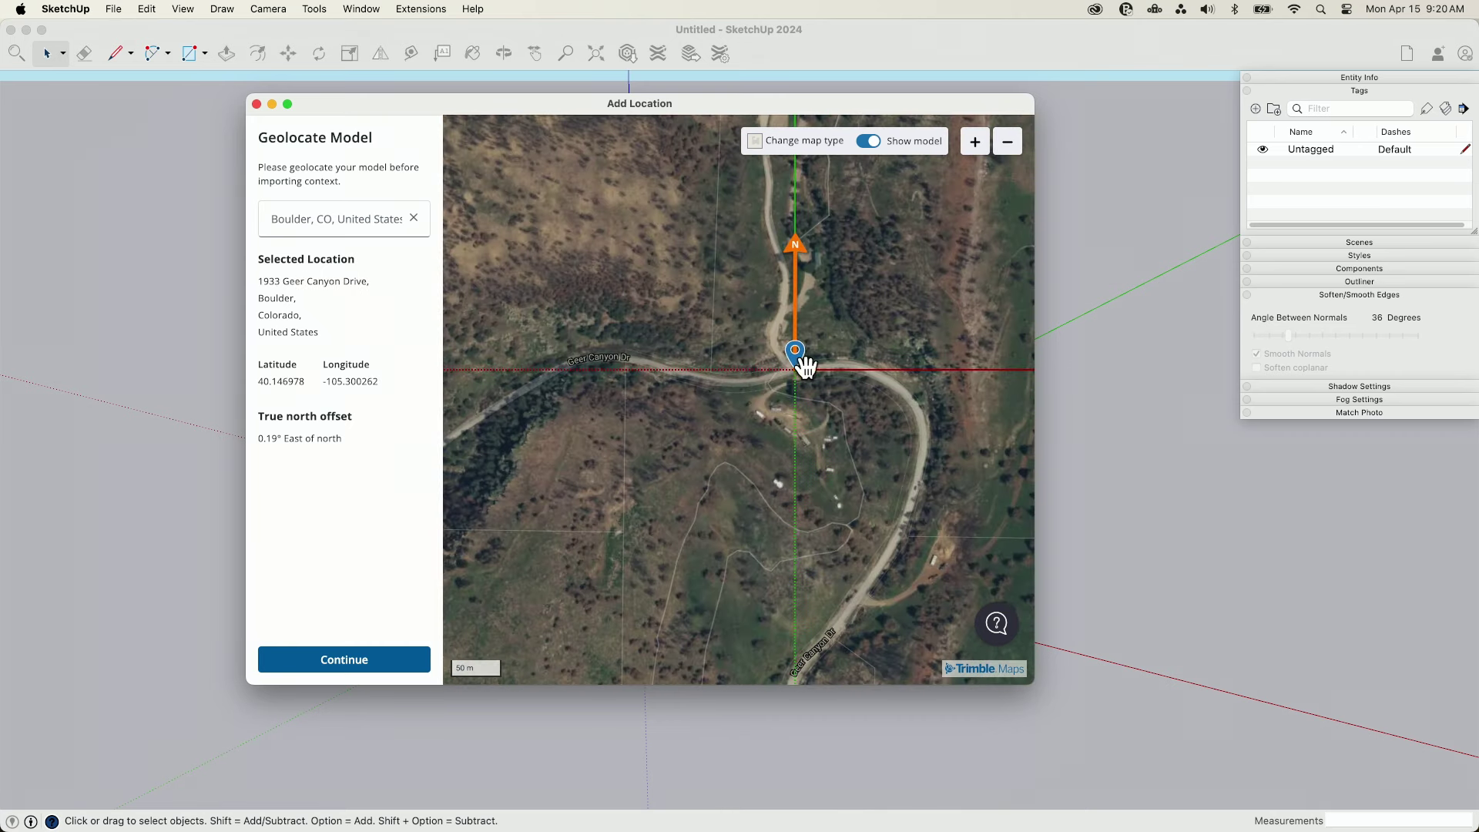
{"action": "scroll", "coordinate": [791, 388], "scroll_direction": "up", "scroll_amount": 3}
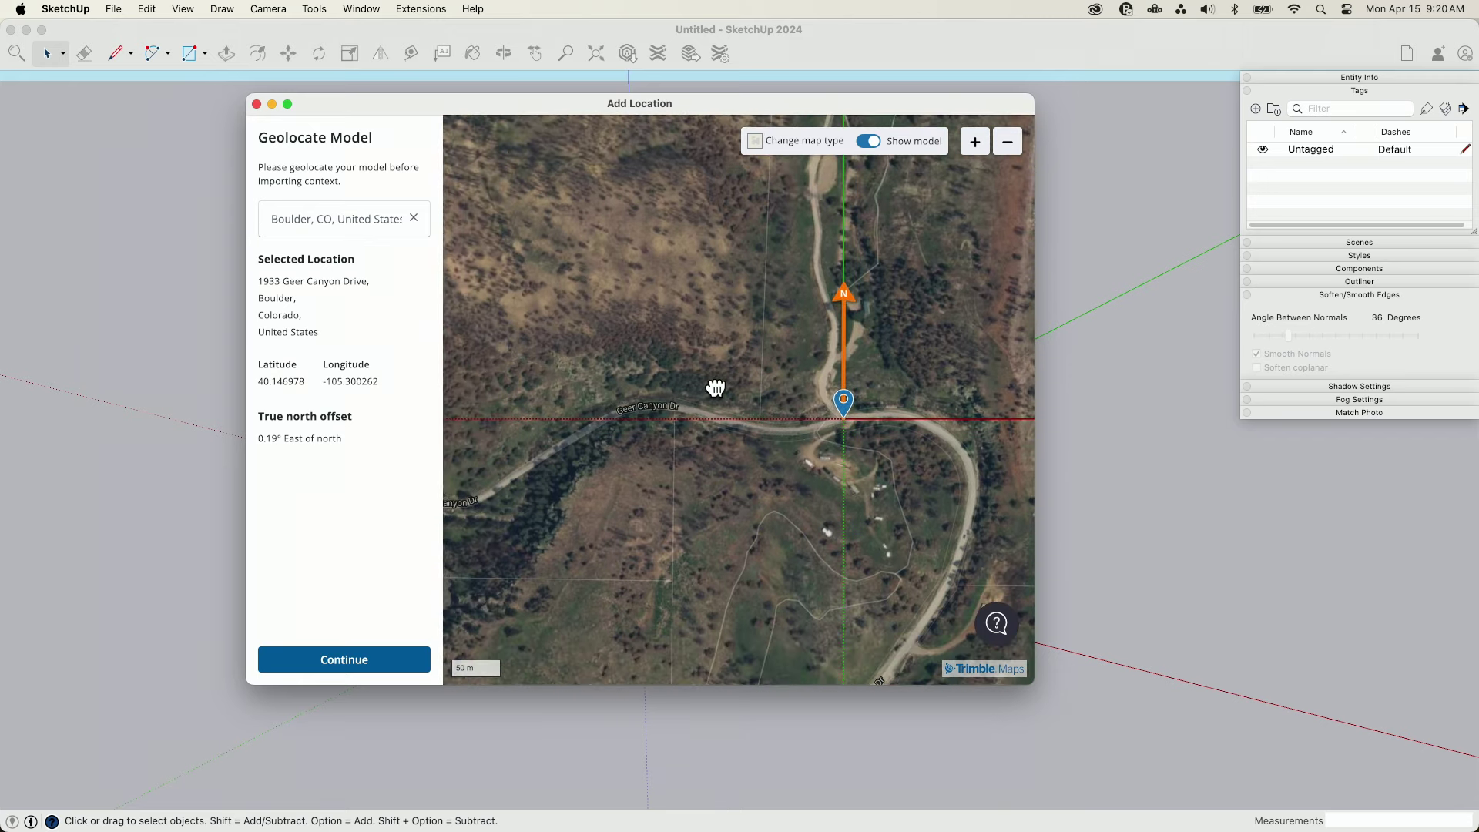
{"action": "scroll", "coordinate": [713, 389], "scroll_direction": "down", "scroll_amount": 3}
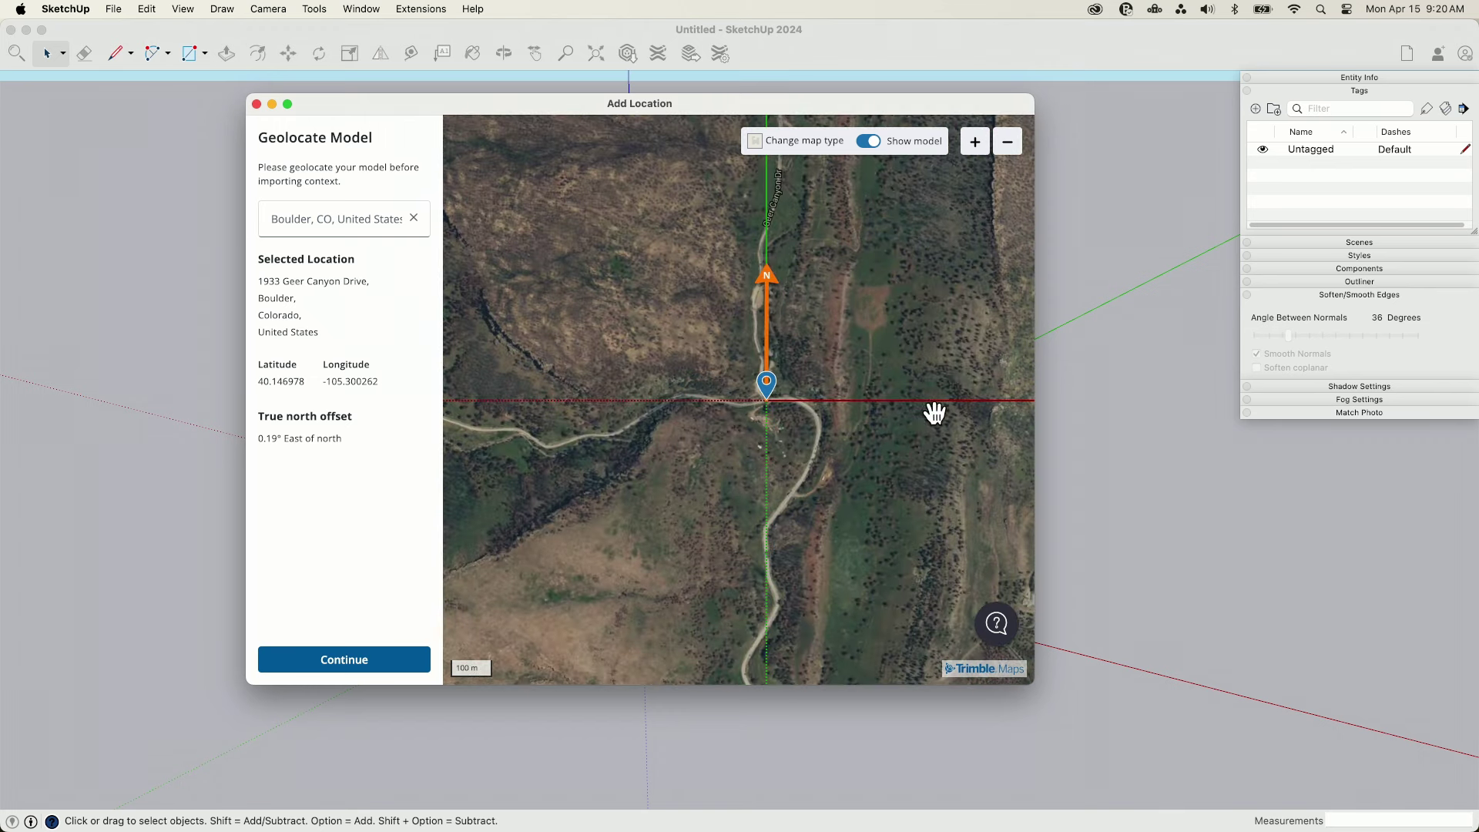
{"action": "scroll", "coordinate": [935, 524], "scroll_direction": "up", "scroll_amount": 1}
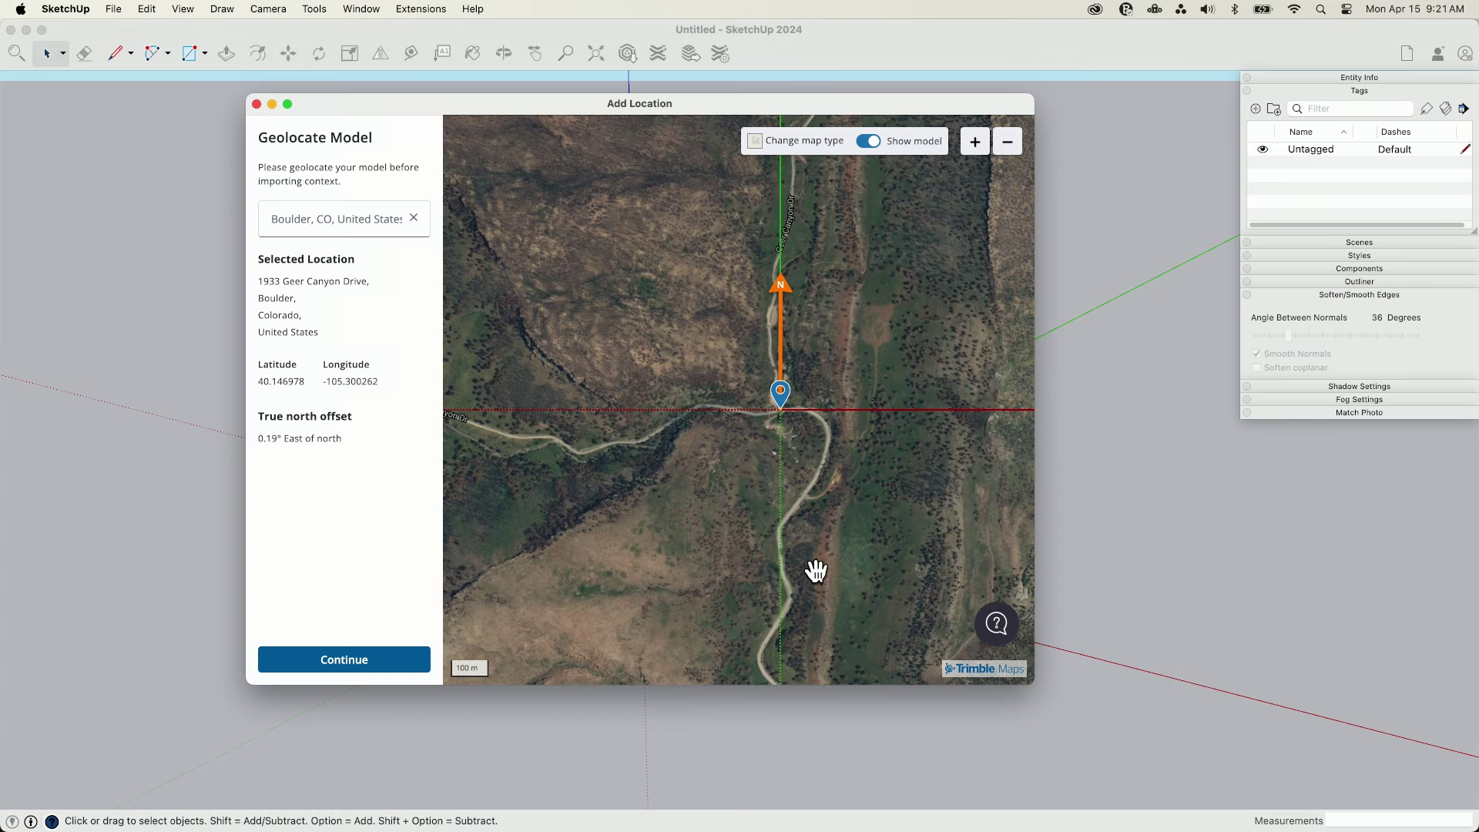
Select the location search text and zoom the map around the pinned canyon road
{"action": "left_click", "coordinate": [270, 218]}
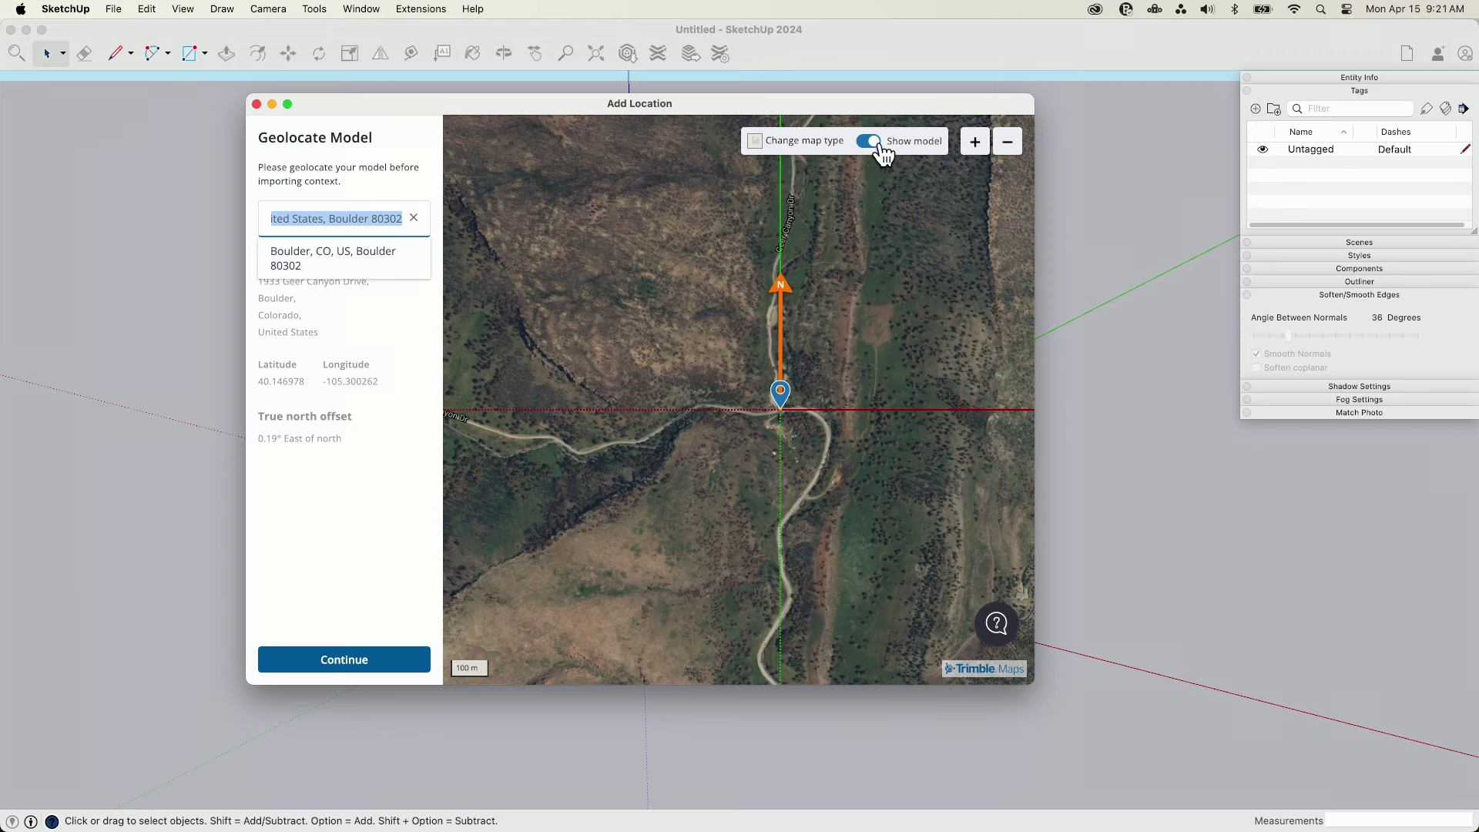
{"action": "scroll", "coordinate": [776, 408], "scroll_direction": "up", "scroll_amount": 5}
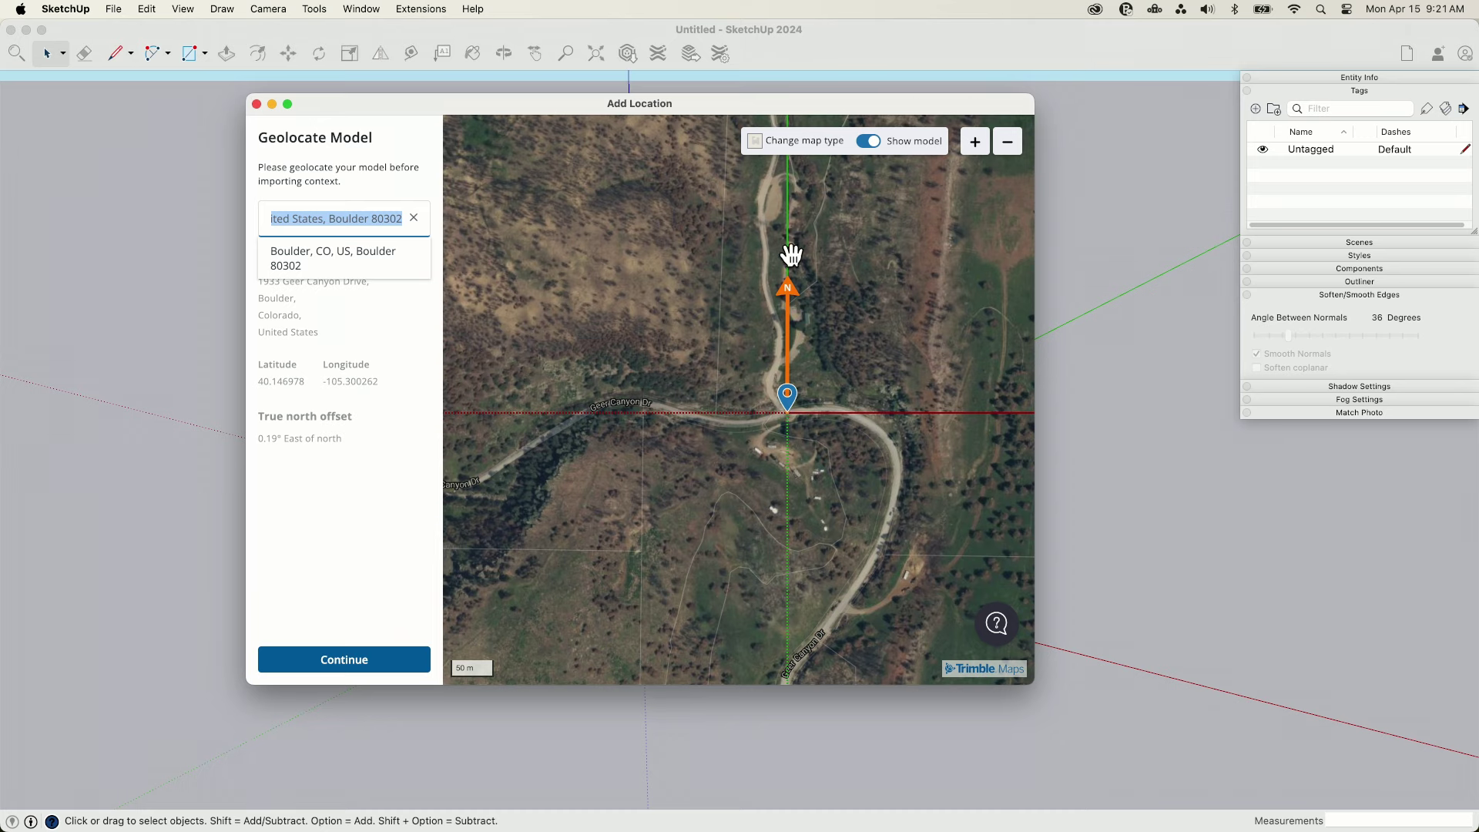
{"action": "scroll", "coordinate": [794, 433], "scroll_direction": "up", "scroll_amount": 6}
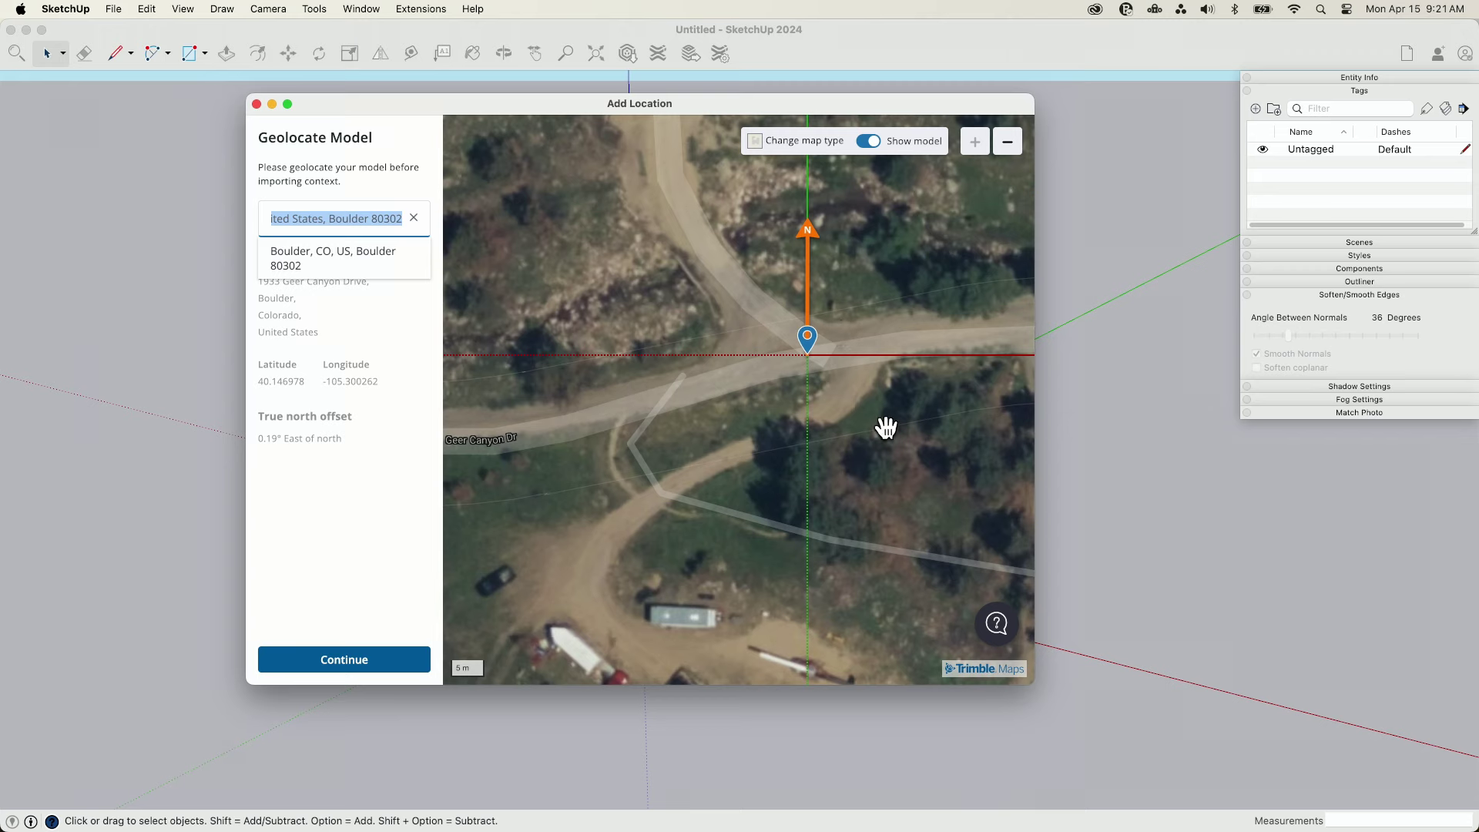
{"action": "scroll", "coordinate": [886, 427], "scroll_direction": "down", "scroll_amount": 6}
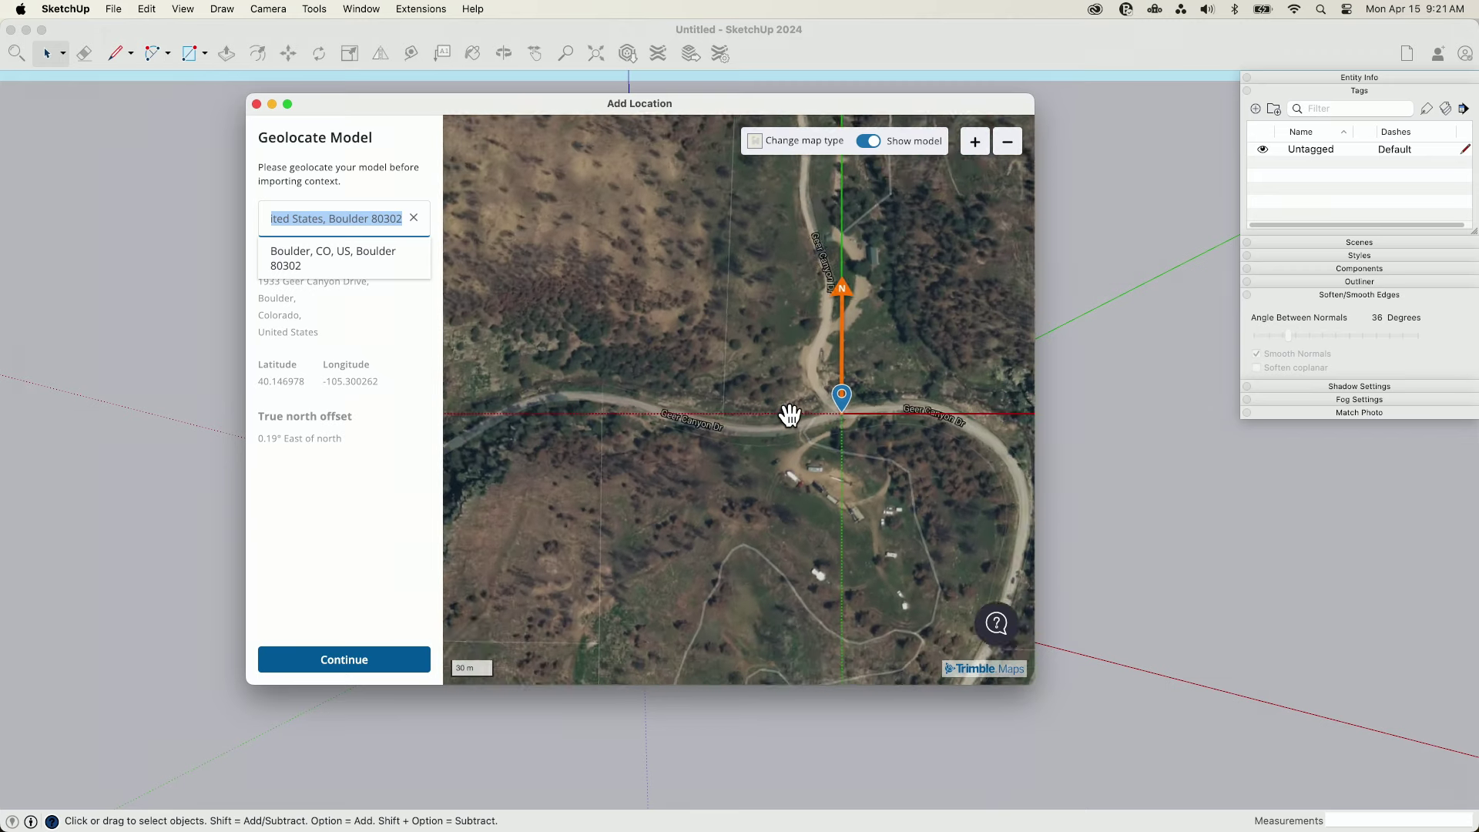
{"action": "scroll", "coordinate": [832, 308], "scroll_direction": "down", "scroll_amount": 2}
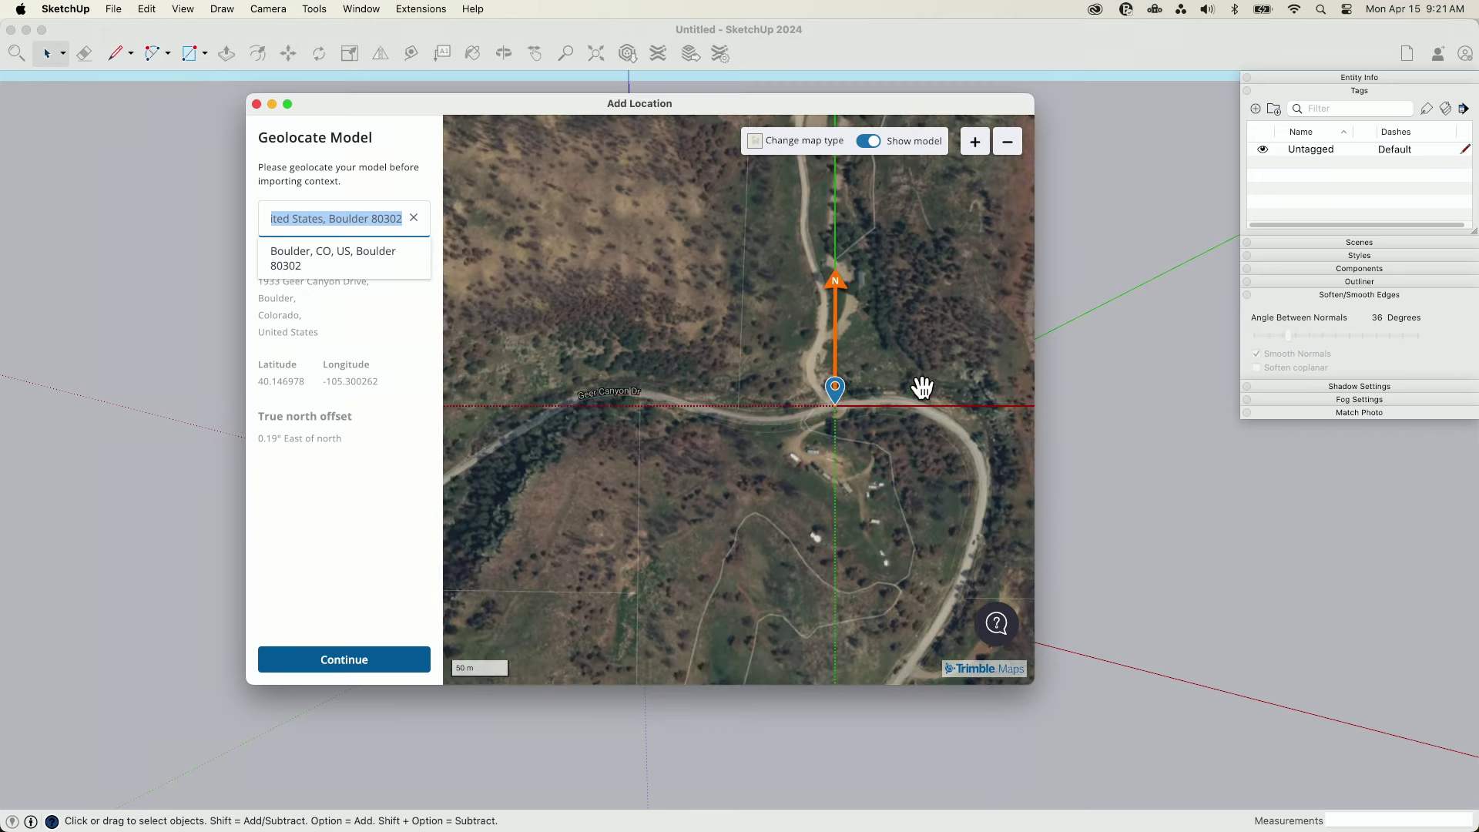
{"action": "scroll", "coordinate": [802, 376], "scroll_direction": "down", "scroll_amount": 3}
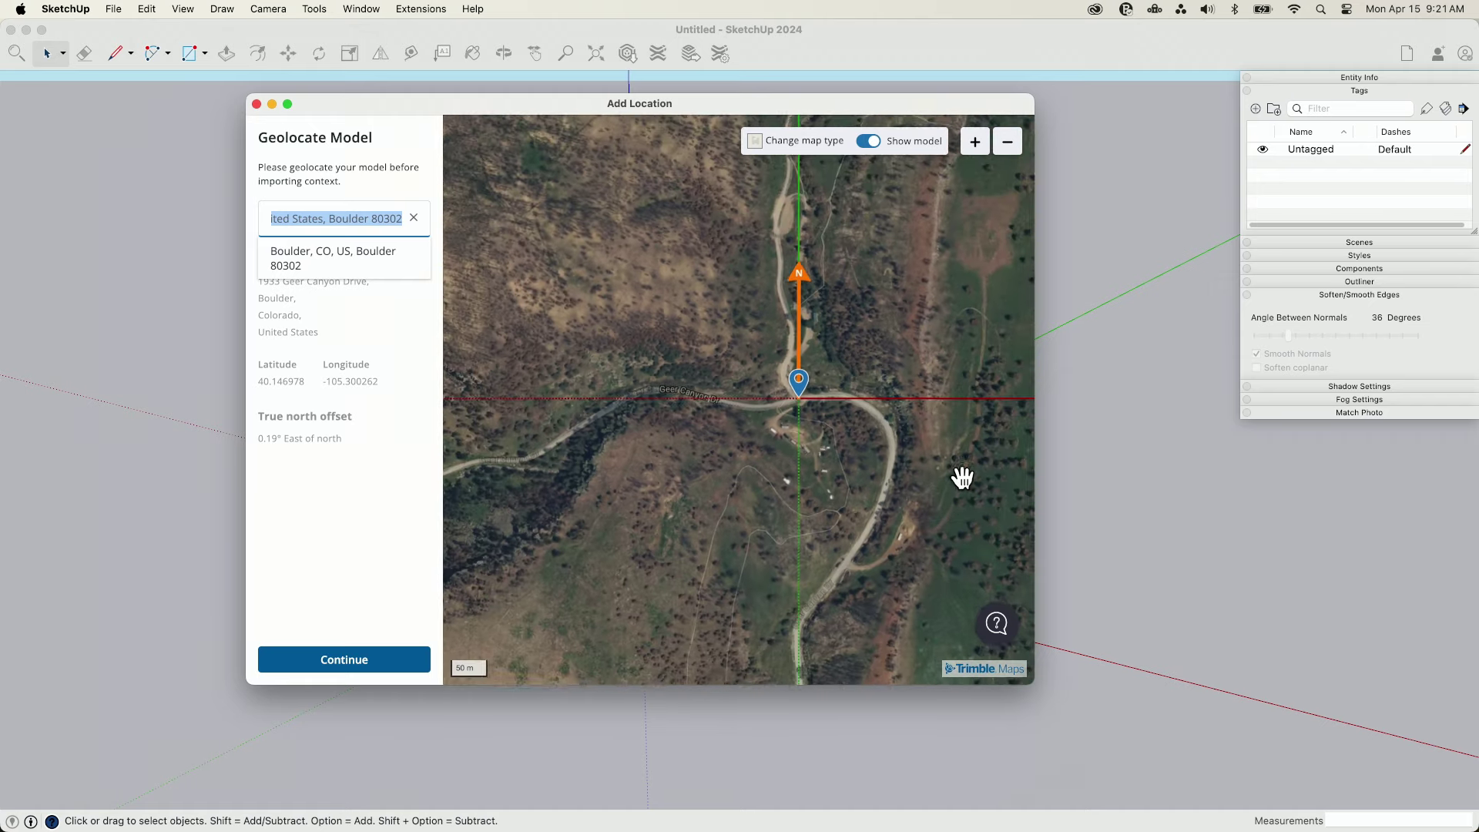
Continue to site context and drag the import rectangle into a rough square around the road bend
{"action": "left_click", "coordinate": [331, 660]}
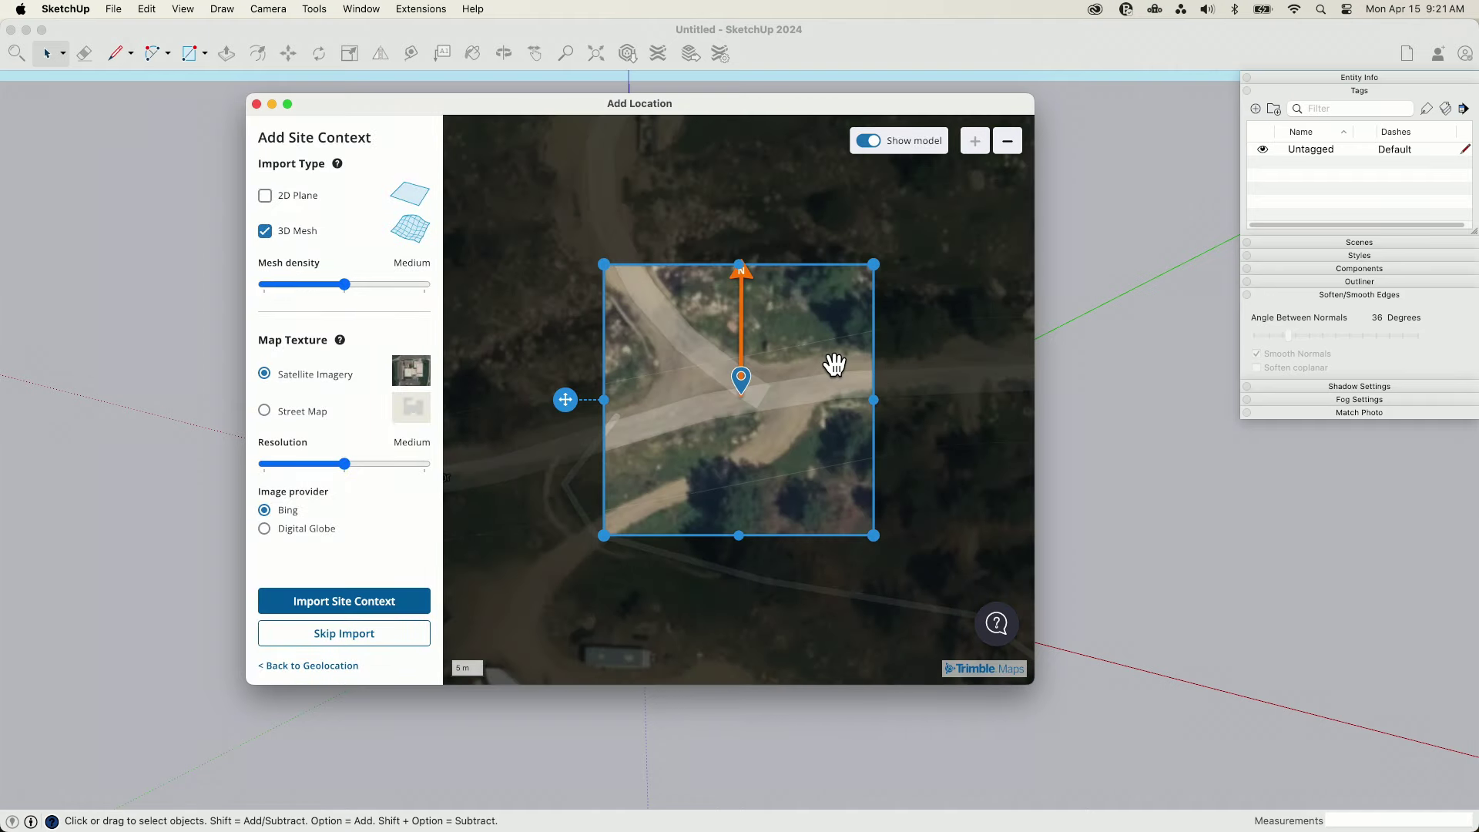
{"action": "scroll", "coordinate": [856, 509], "scroll_direction": "down", "scroll_amount": 5}
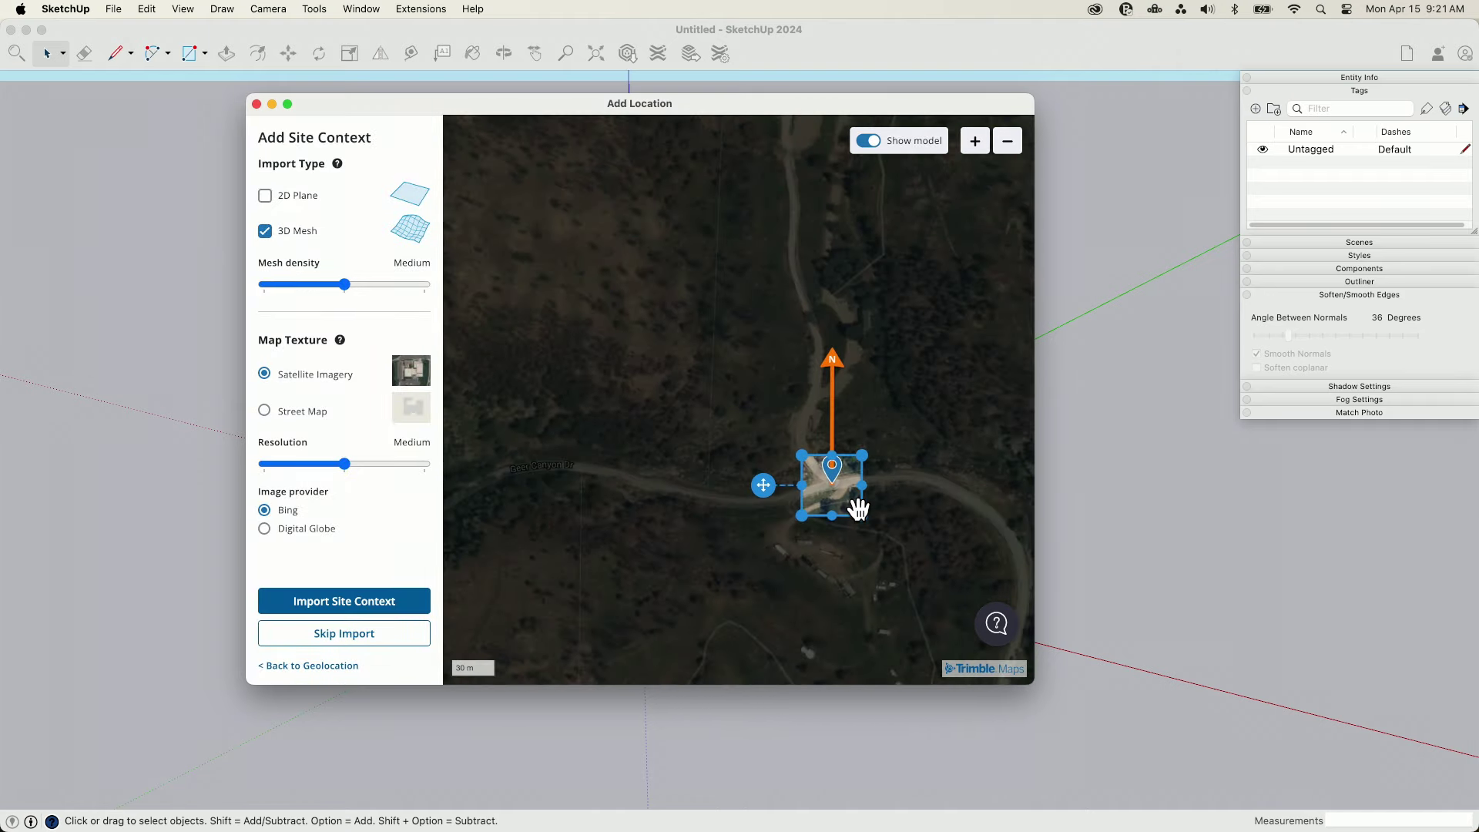
{"action": "scroll", "coordinate": [938, 264], "scroll_direction": "down", "scroll_amount": 3}
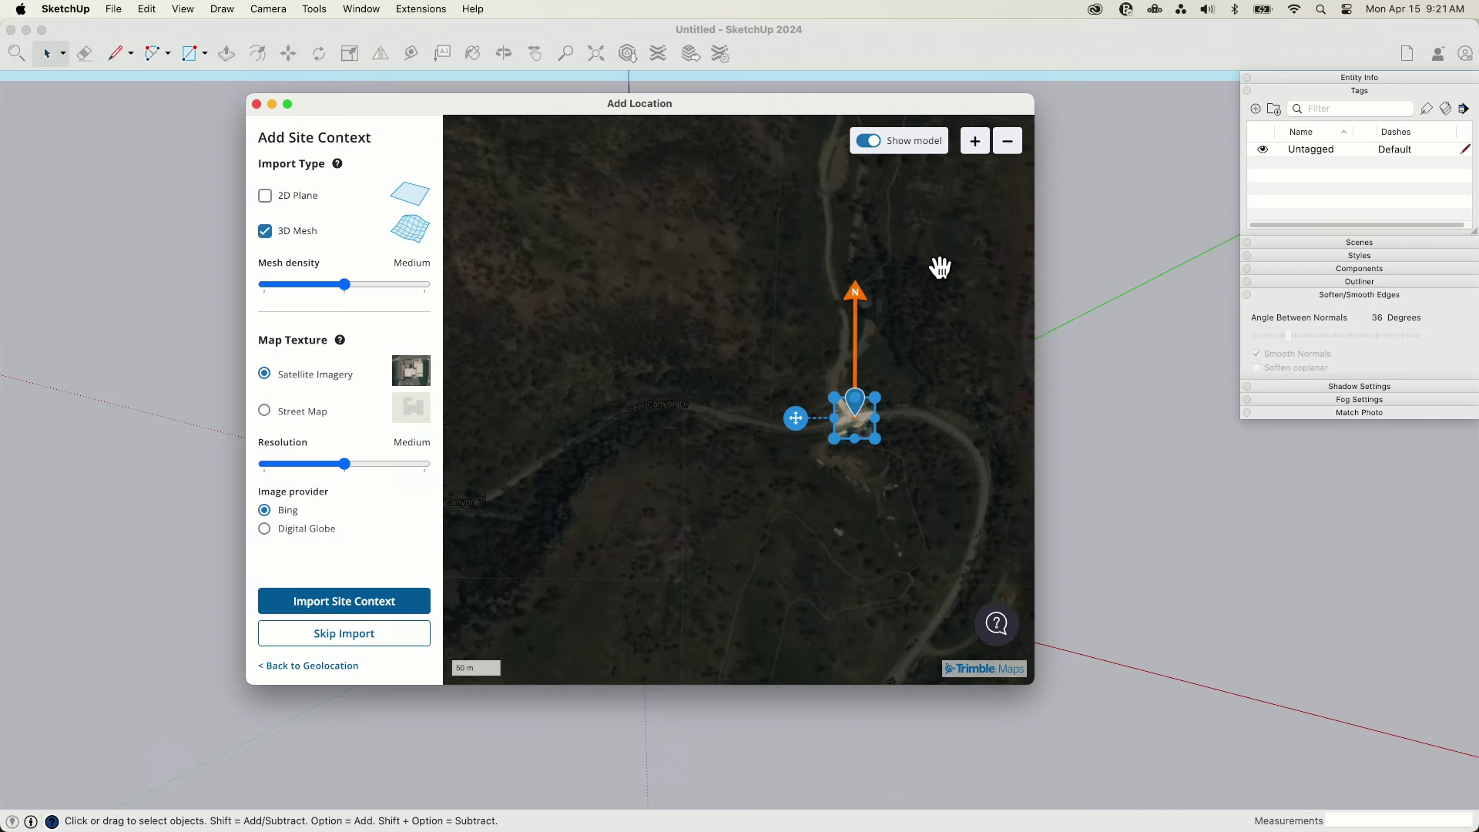
{"action": "left_click_drag", "start_coordinate": [852, 378], "coordinate": [556, 203]}
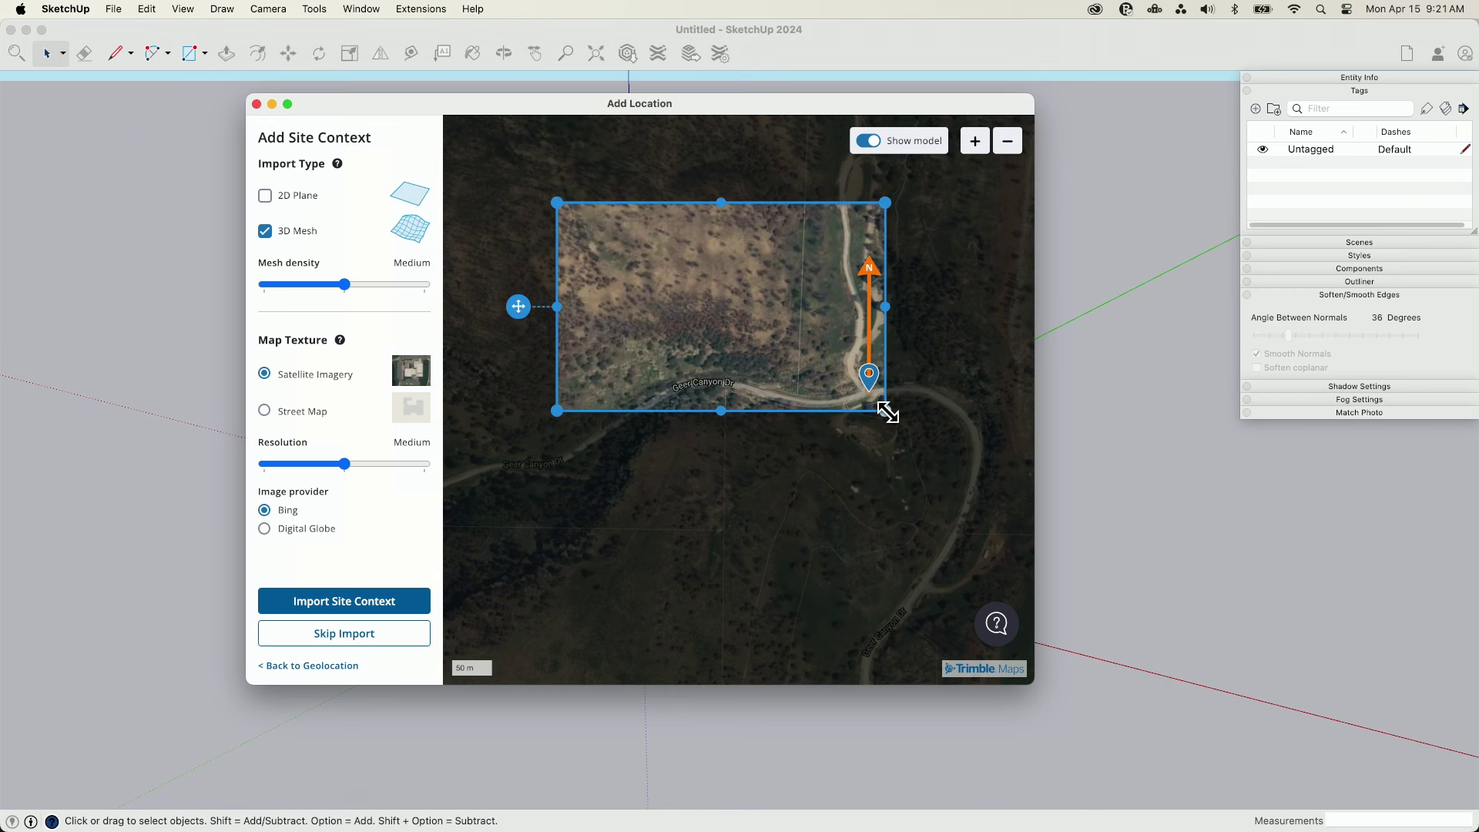
{"action": "left_click_drag", "start_coordinate": [886, 411], "coordinate": [969, 607]}
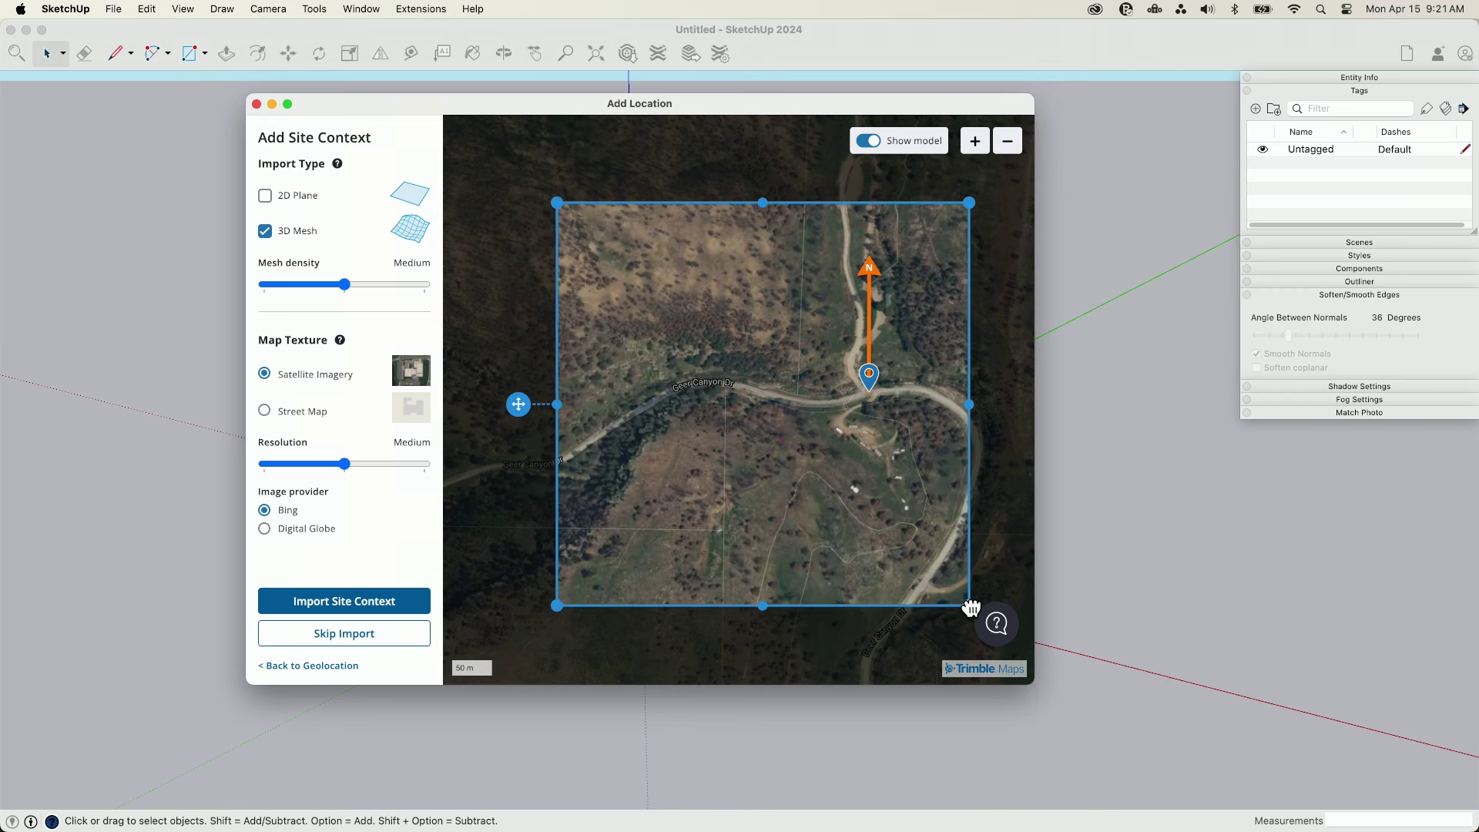
{"action": "left_click_drag", "start_coordinate": [557, 402], "coordinate": [531, 404]}
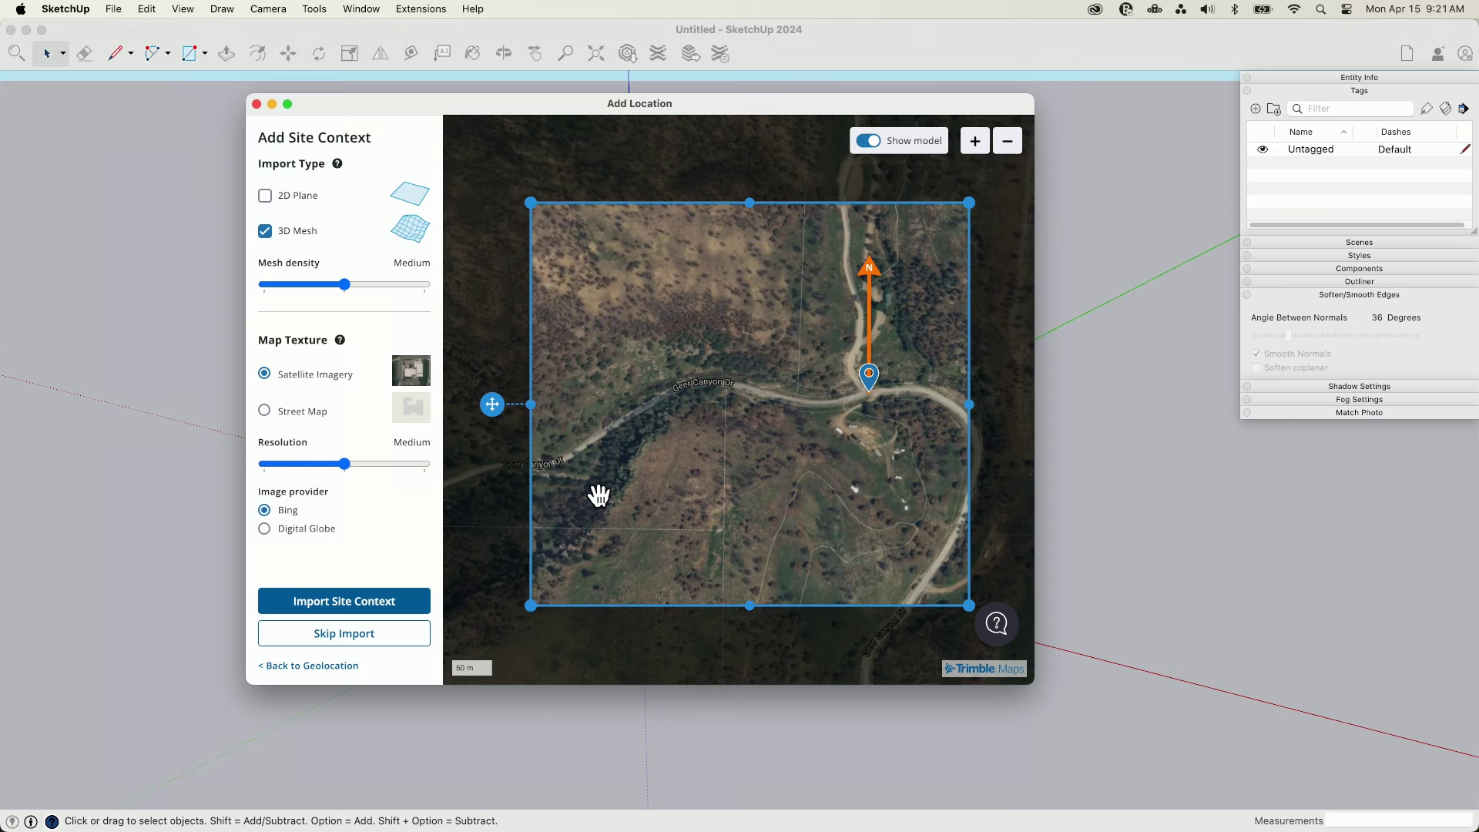
{"action": "mouse_move", "coordinate": [532, 606]}
{"action": "left_mouse_down"}
{"action": "mouse_move", "coordinate": [526, 649]}
{"action": "mouse_move", "coordinate": [529, 586]}
{"action": "mouse_move", "coordinate": [548, 584]}
{"action": "left_mouse_up"}
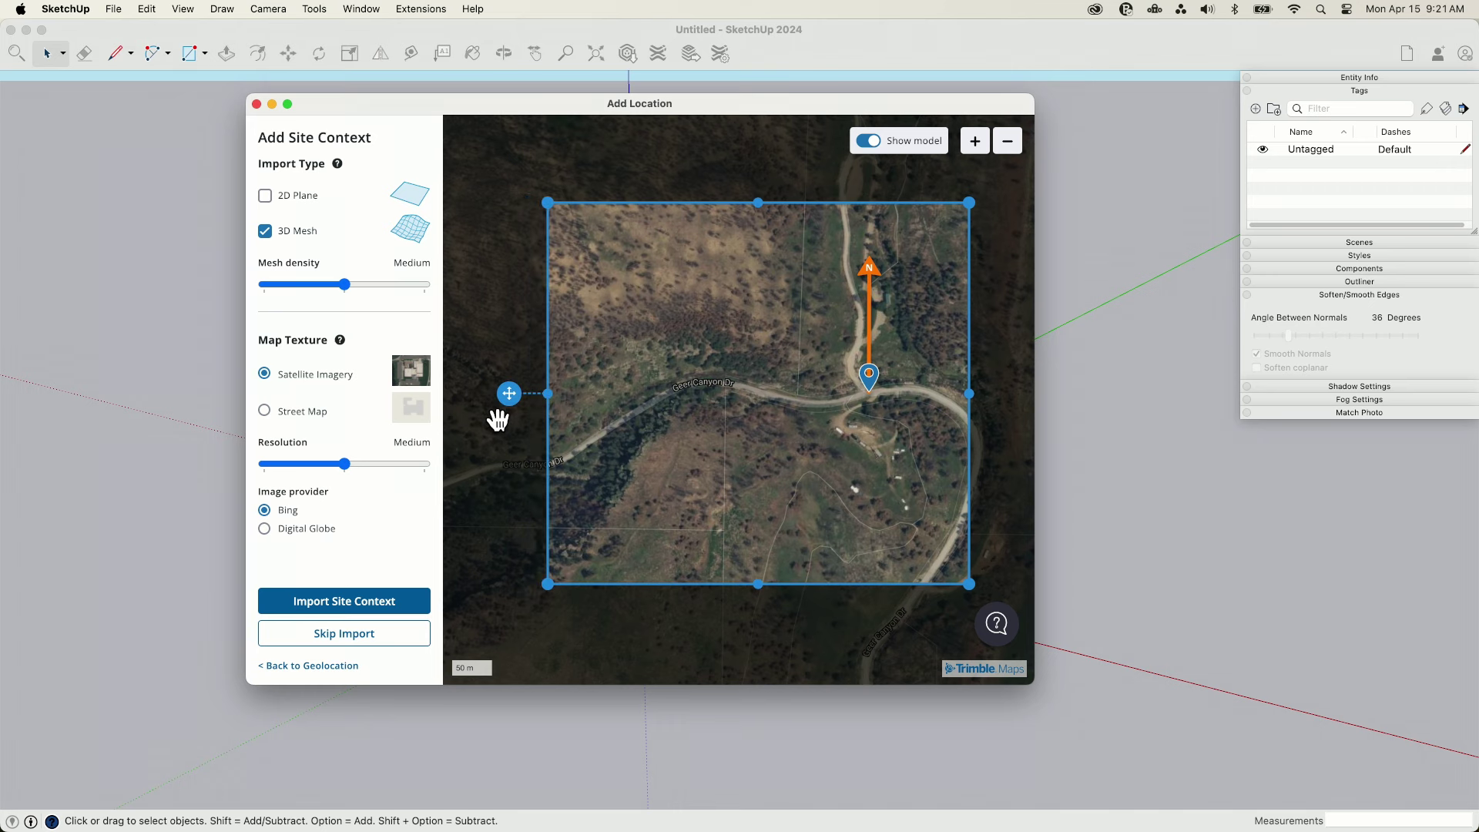
{"action": "mouse_move", "coordinate": [509, 394]}
{"action": "left_mouse_down"}
{"action": "mouse_move", "coordinate": [513, 524]}
{"action": "mouse_move", "coordinate": [524, 433]}
{"action": "mouse_move", "coordinate": [456, 446]}
{"action": "mouse_move", "coordinate": [519, 404]}
{"action": "mouse_move", "coordinate": [502, 401]}
{"action": "left_mouse_up"}
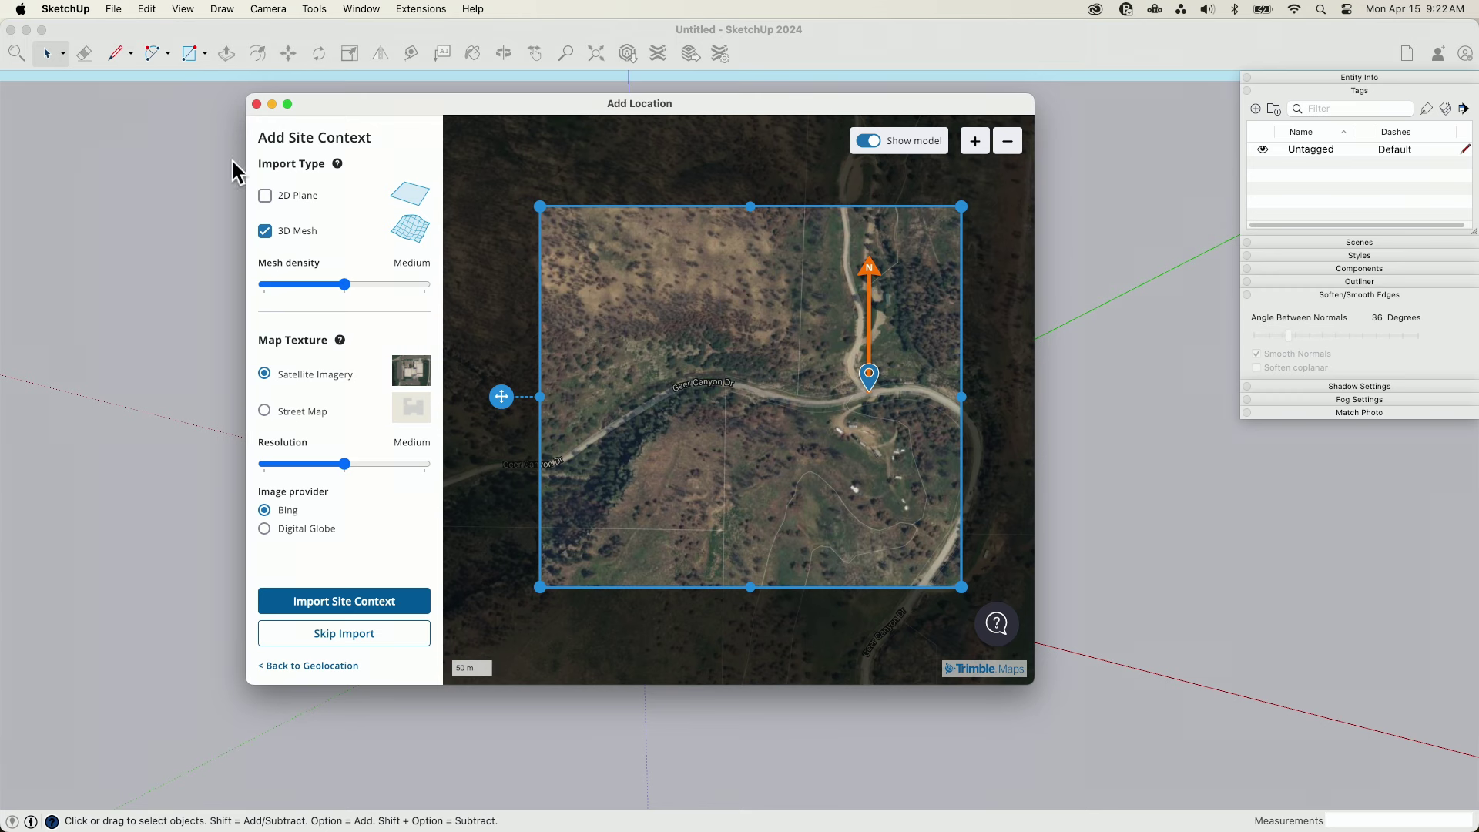
{"action": "left_click", "coordinate": [265, 196]}
{"action": "left_click", "coordinate": [265, 231]}
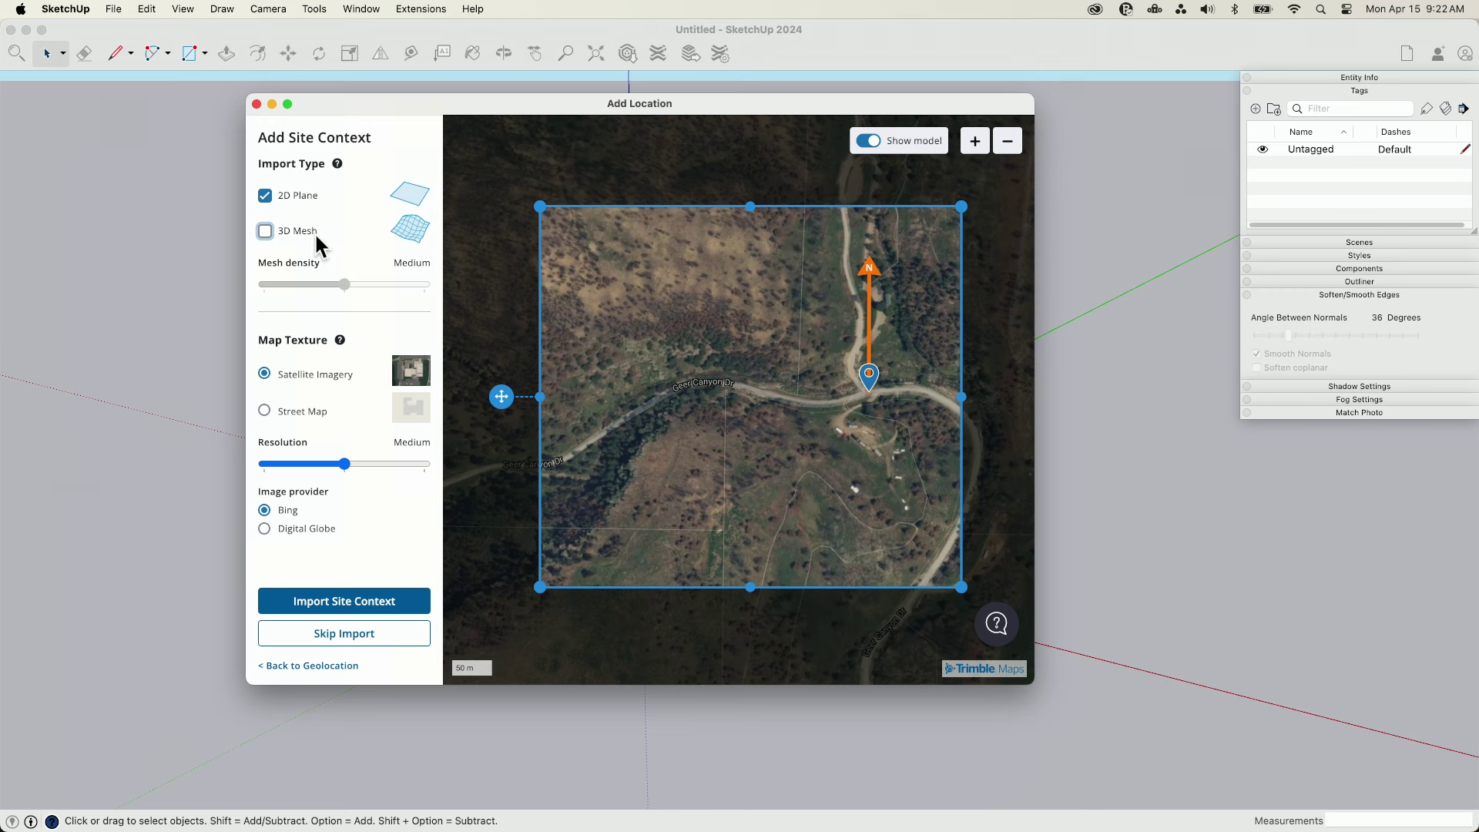
{"action": "left_click", "coordinate": [264, 232]}
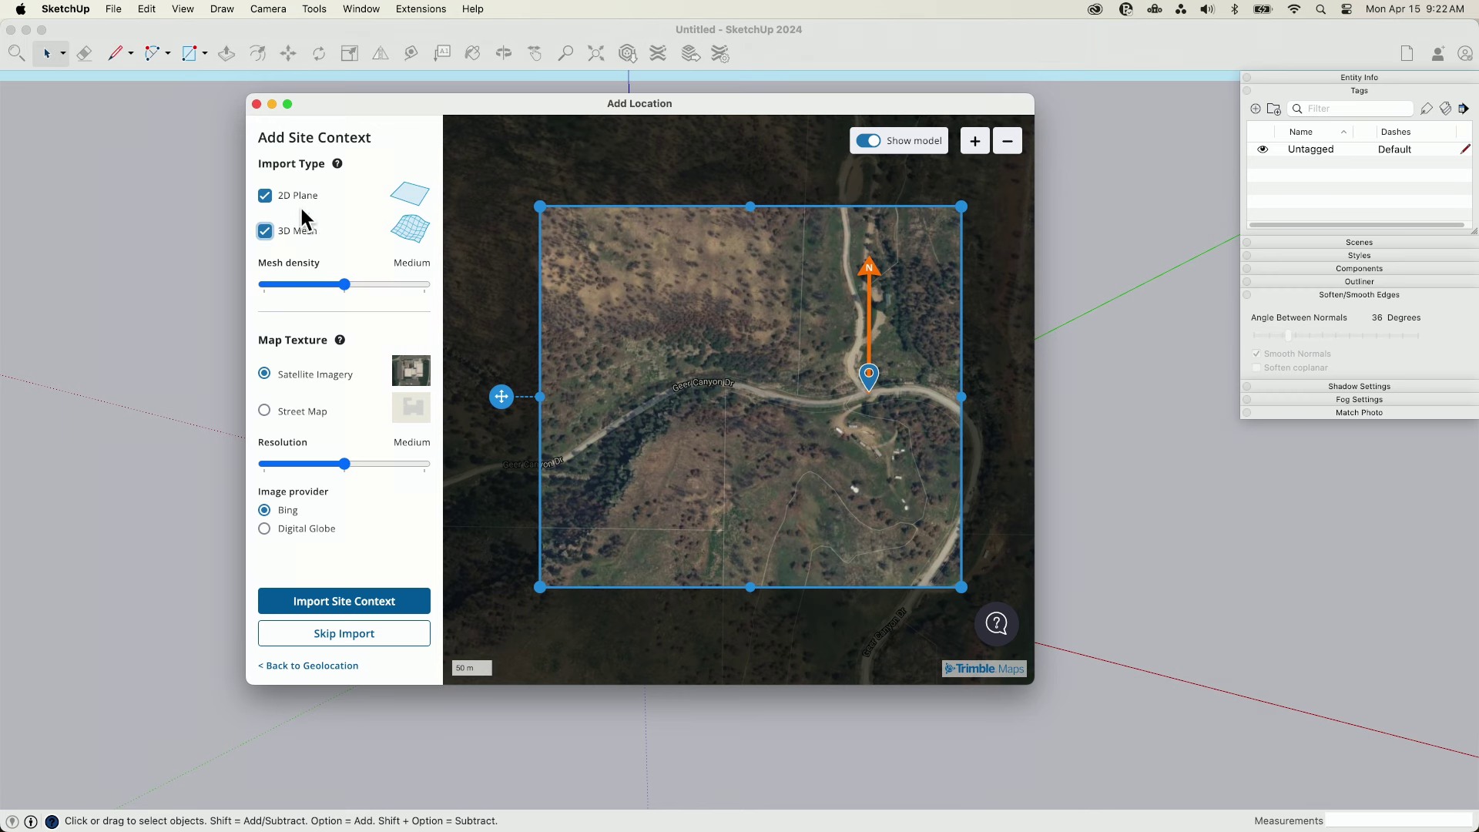
{"action": "left_click", "coordinate": [265, 198]}
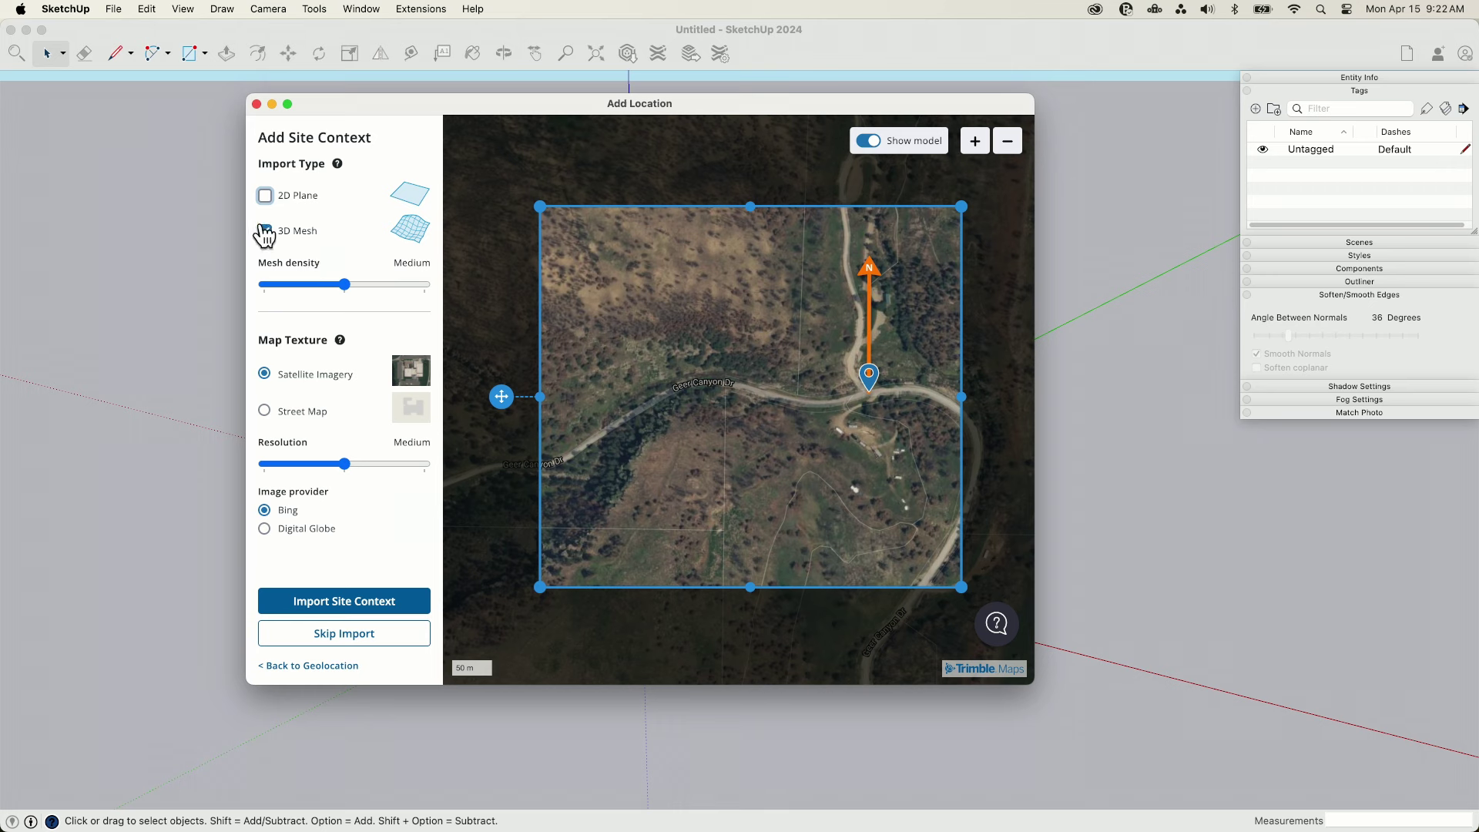
{"action": "left_click_drag", "start_coordinate": [347, 287], "coordinate": [247, 295]}
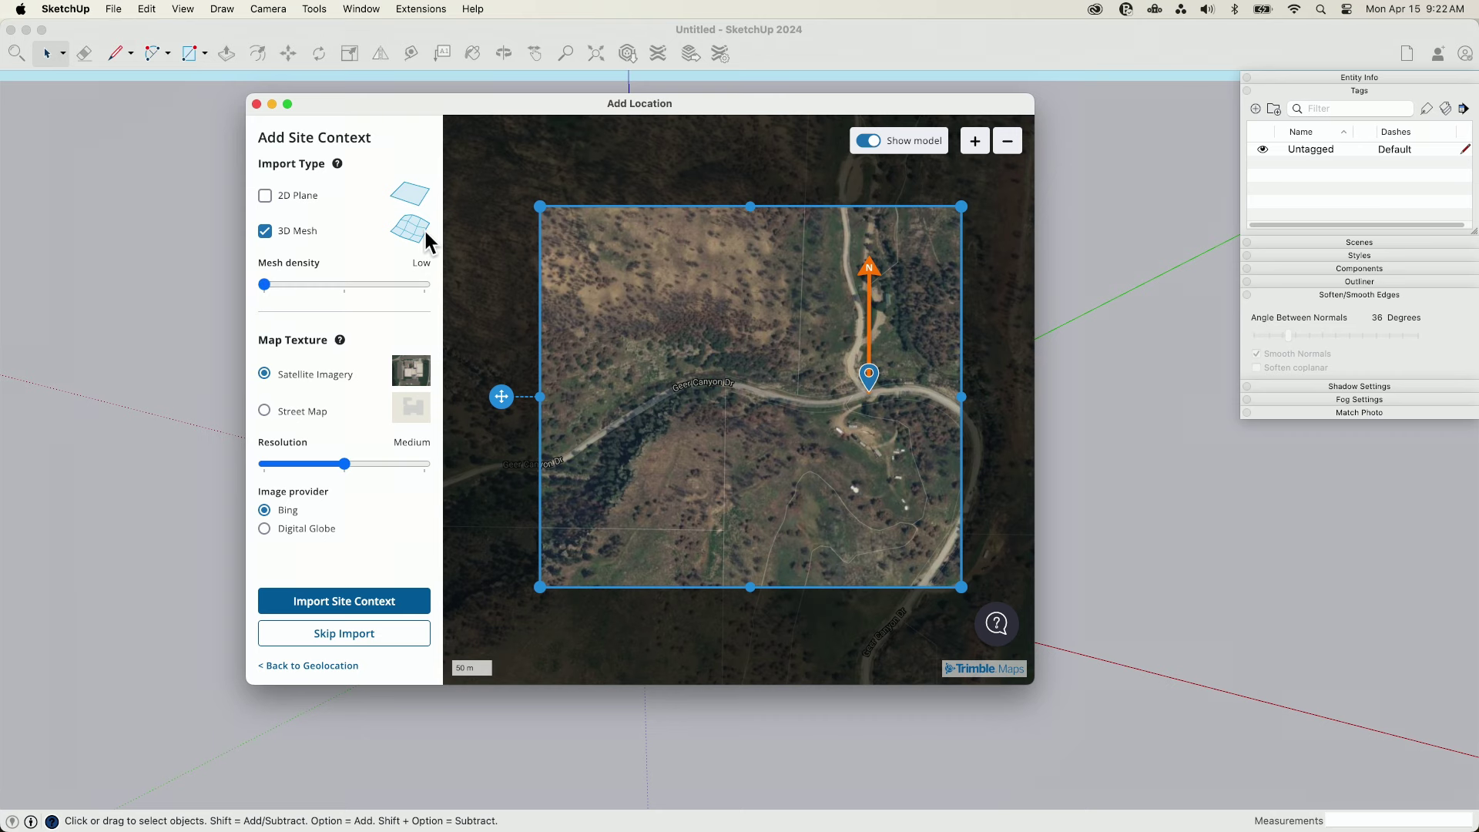
{"action": "left_click_drag", "start_coordinate": [519, 327], "coordinate": [638, 281]}
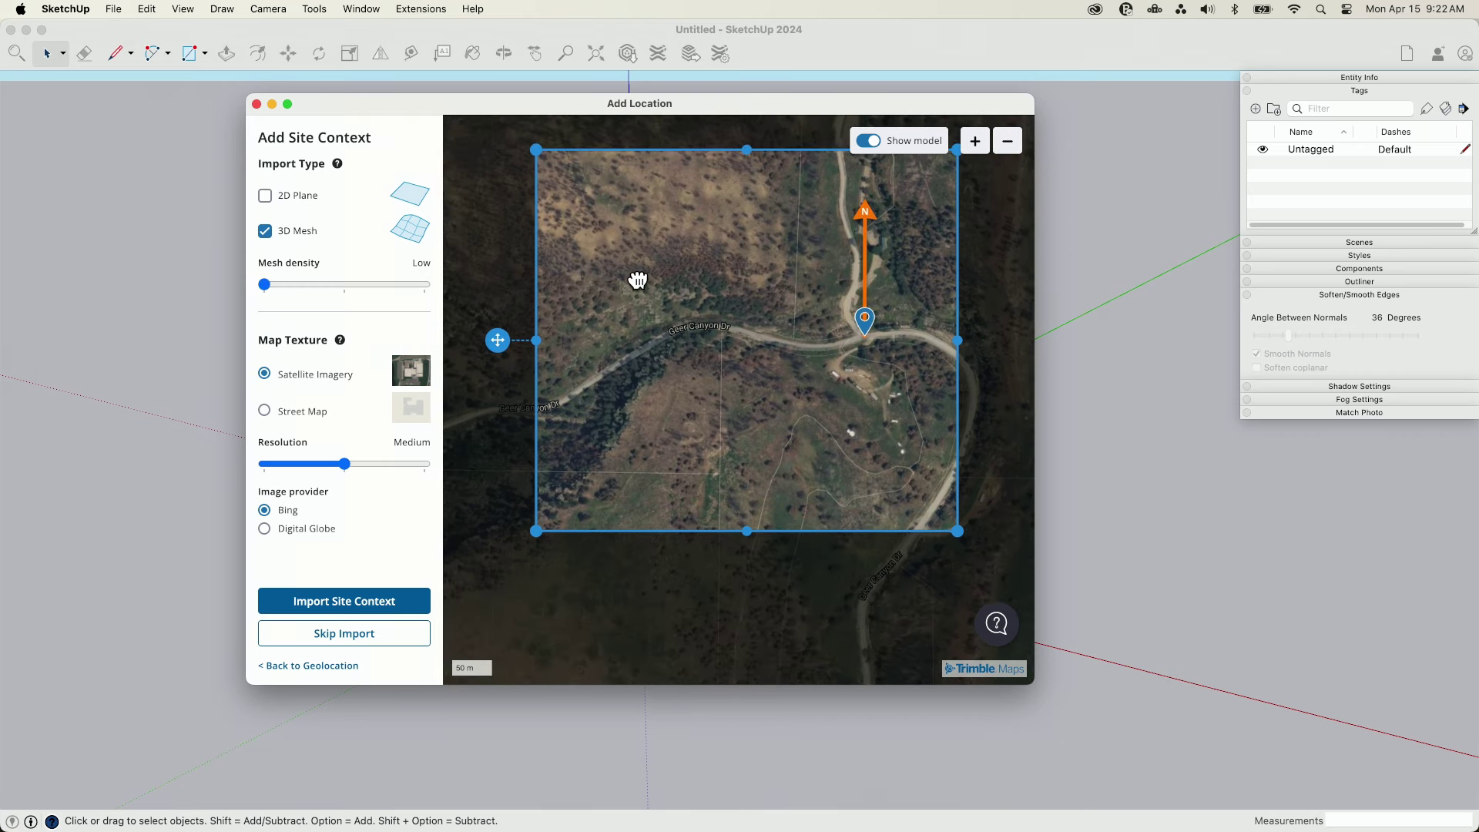
{"action": "left_click", "coordinate": [425, 285]}
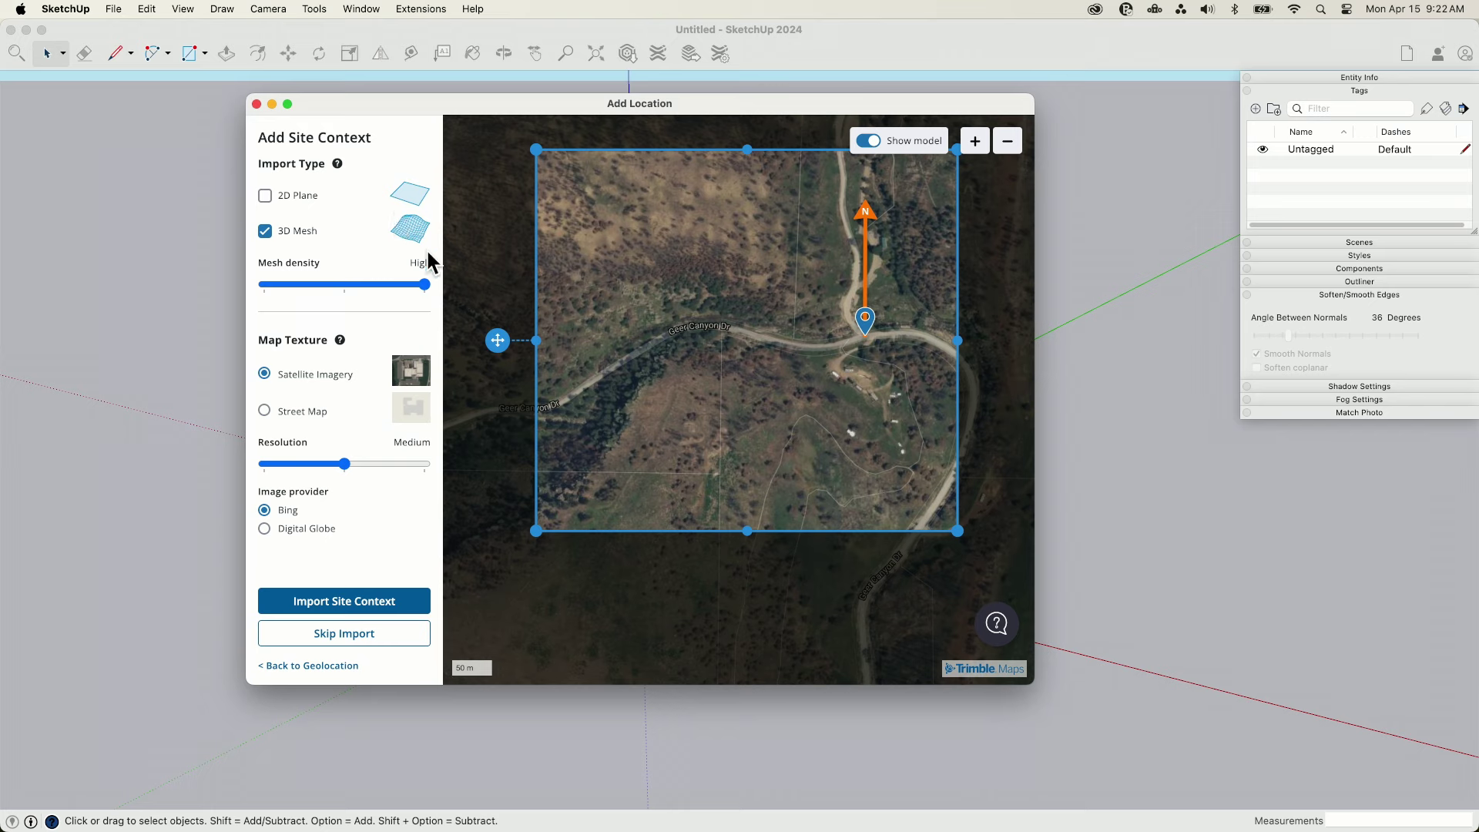
{"action": "scroll", "coordinate": [717, 426], "scroll_direction": "down", "scroll_amount": 2}
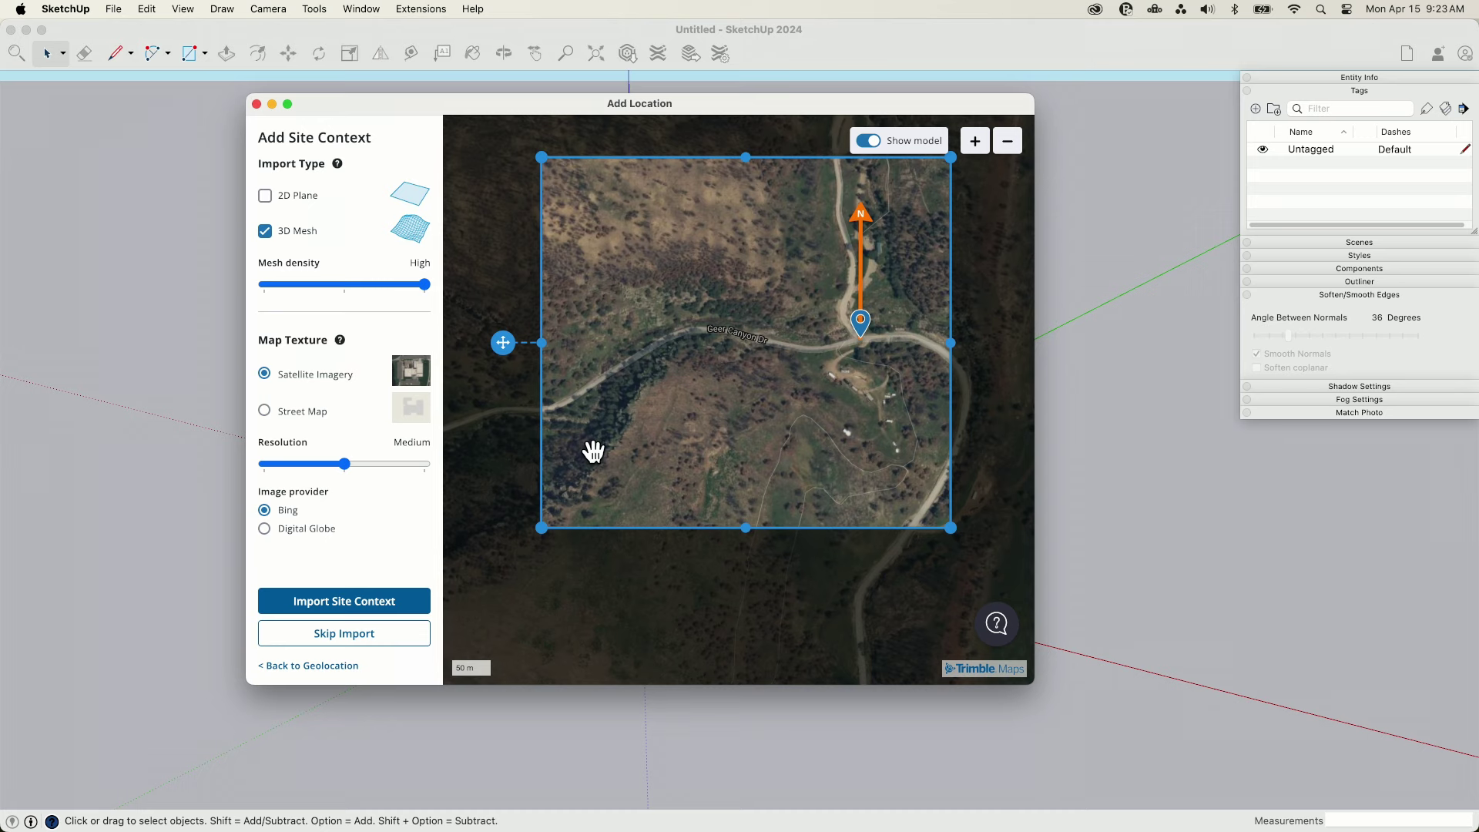
{"action": "scroll", "coordinate": [593, 451], "scroll_direction": "down", "scroll_amount": 2}
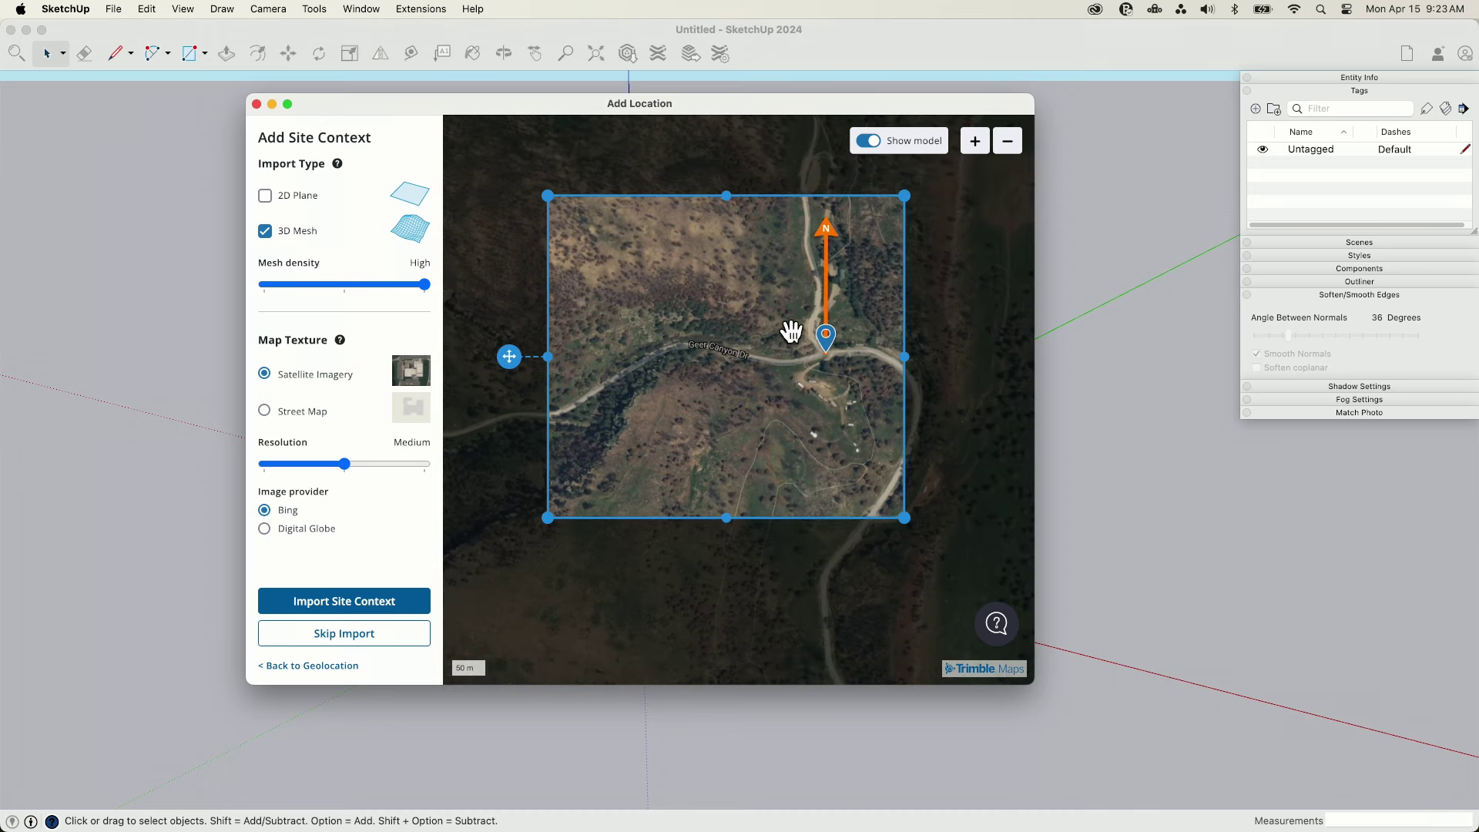
{"action": "left_click", "coordinate": [266, 285]}
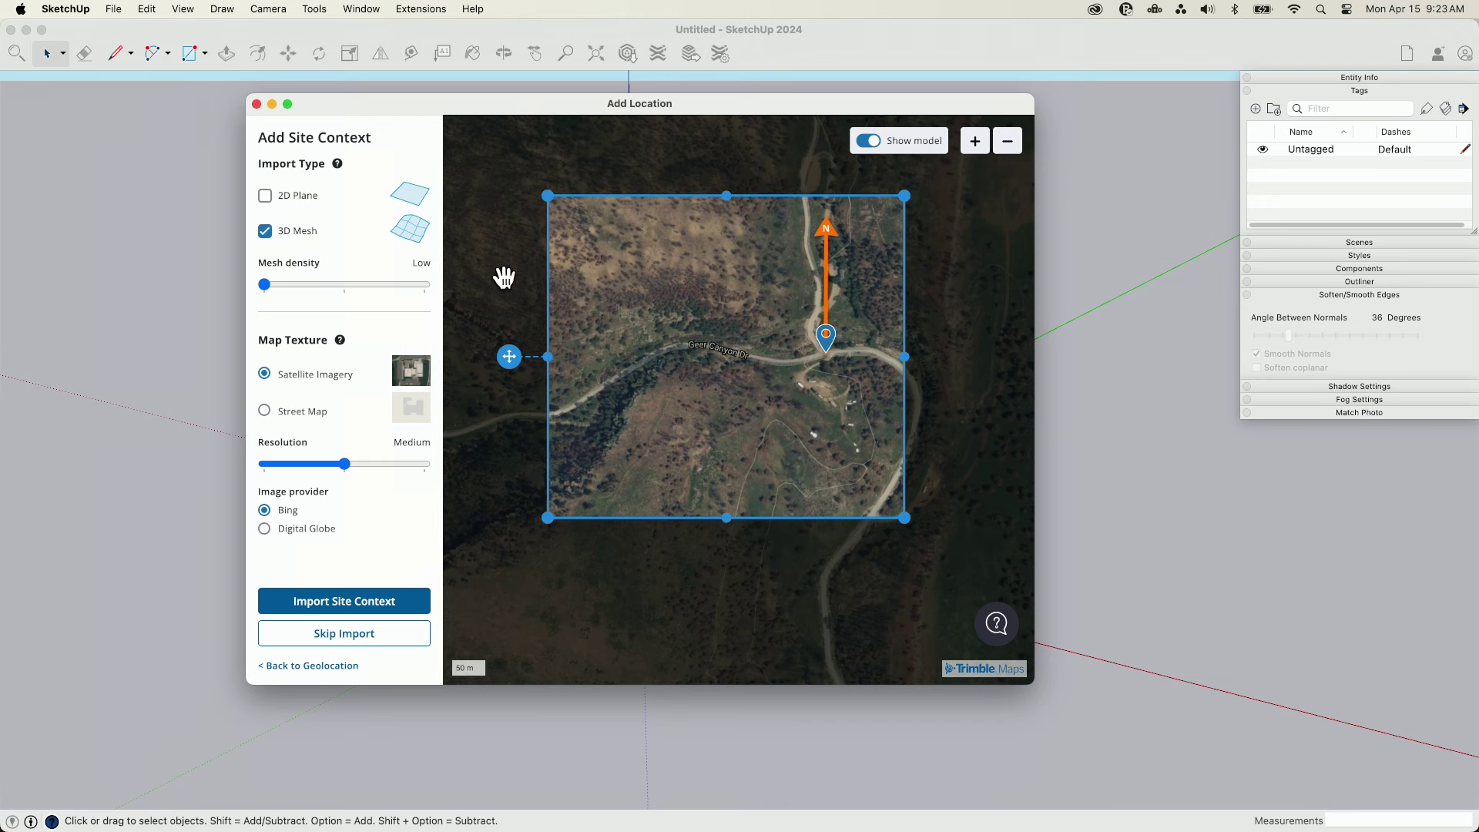
{"action": "scroll", "coordinate": [814, 440], "scroll_direction": "down", "scroll_amount": 1}
{"action": "scroll", "coordinate": [817, 444], "scroll_direction": "down", "scroll_amount": 1}
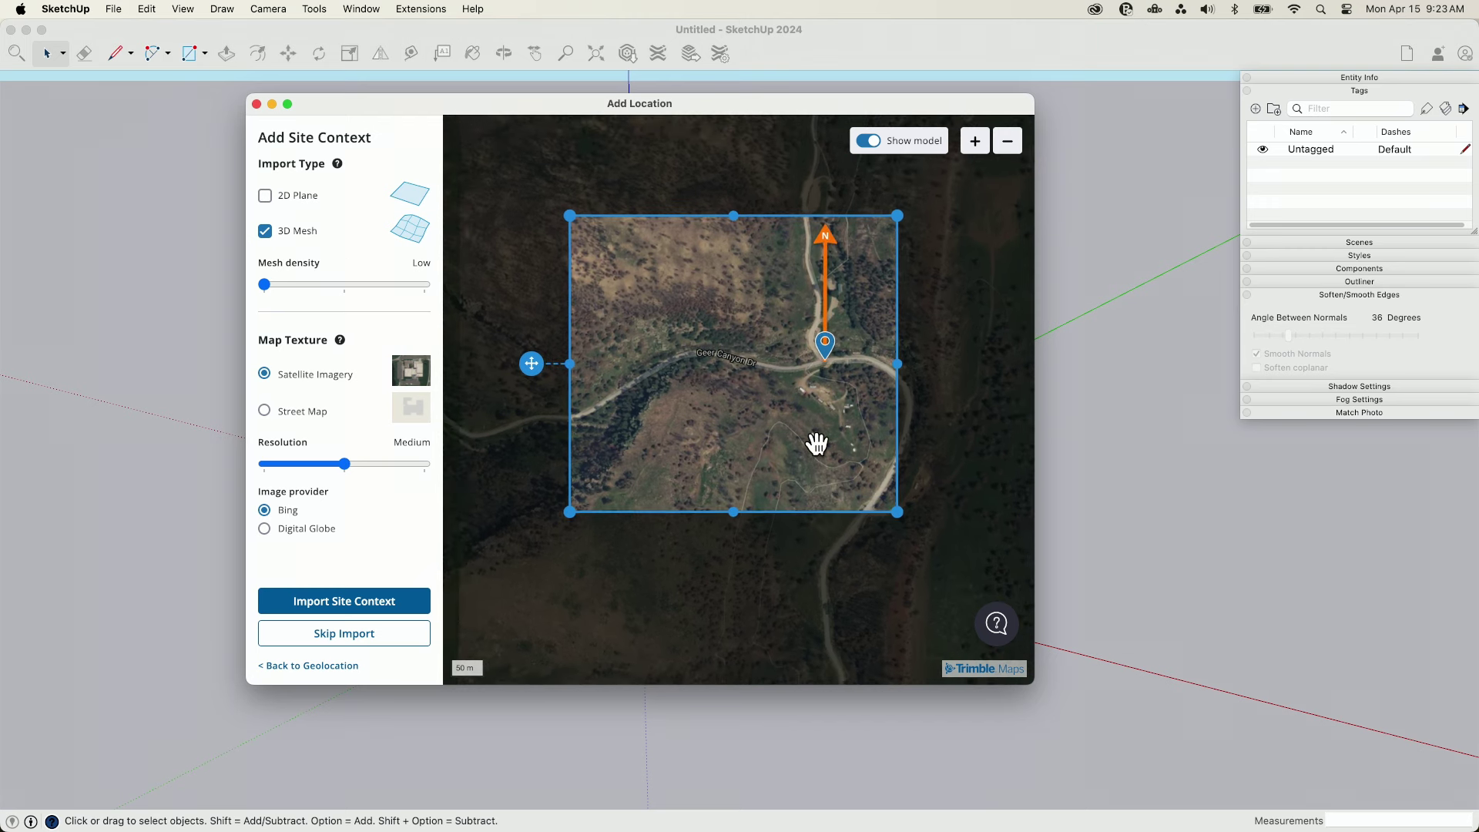
{"action": "left_click_drag", "start_coordinate": [737, 416], "coordinate": [768, 392]}
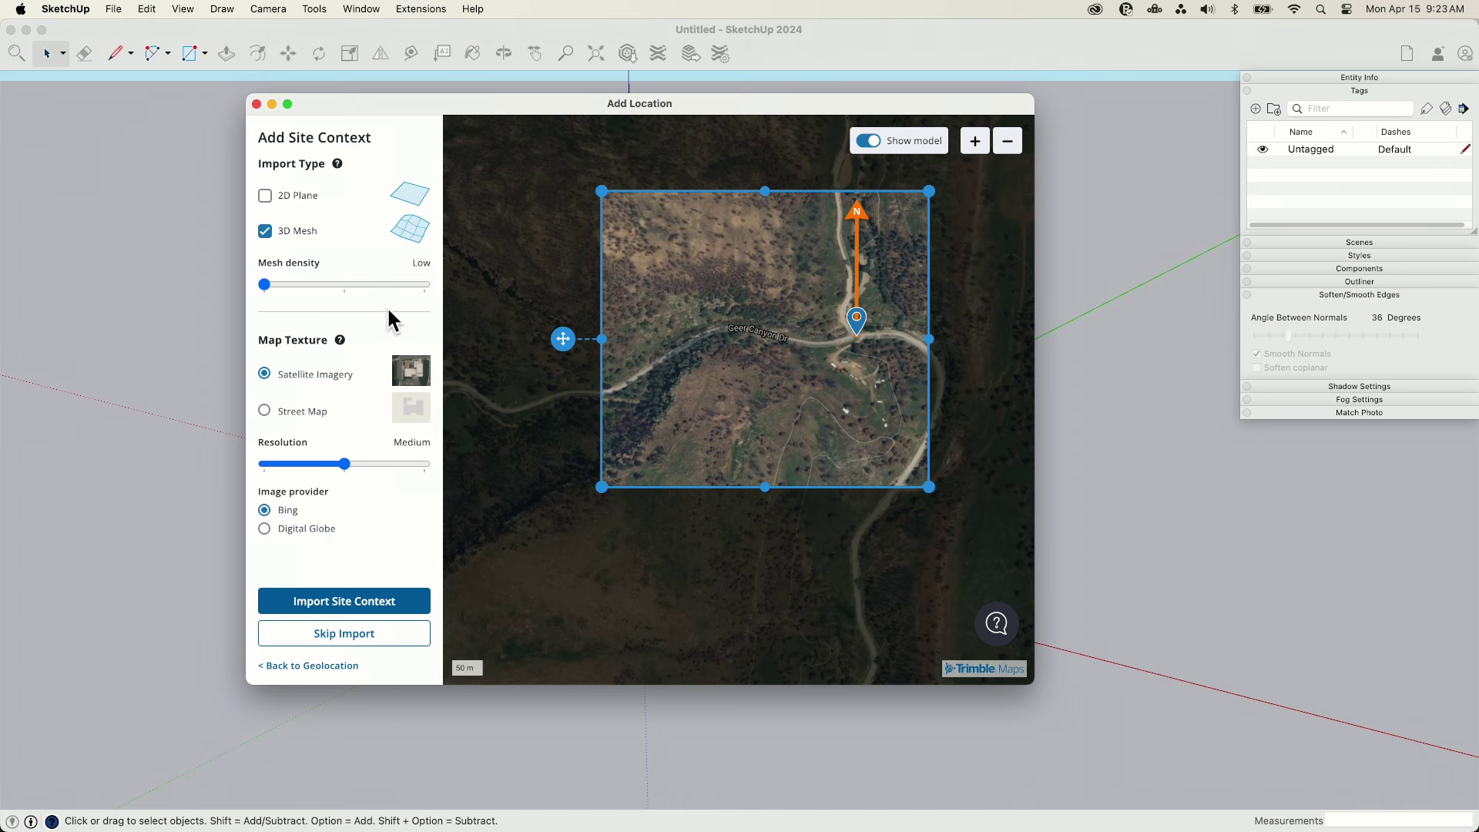
{"action": "left_click", "coordinate": [344, 284]}
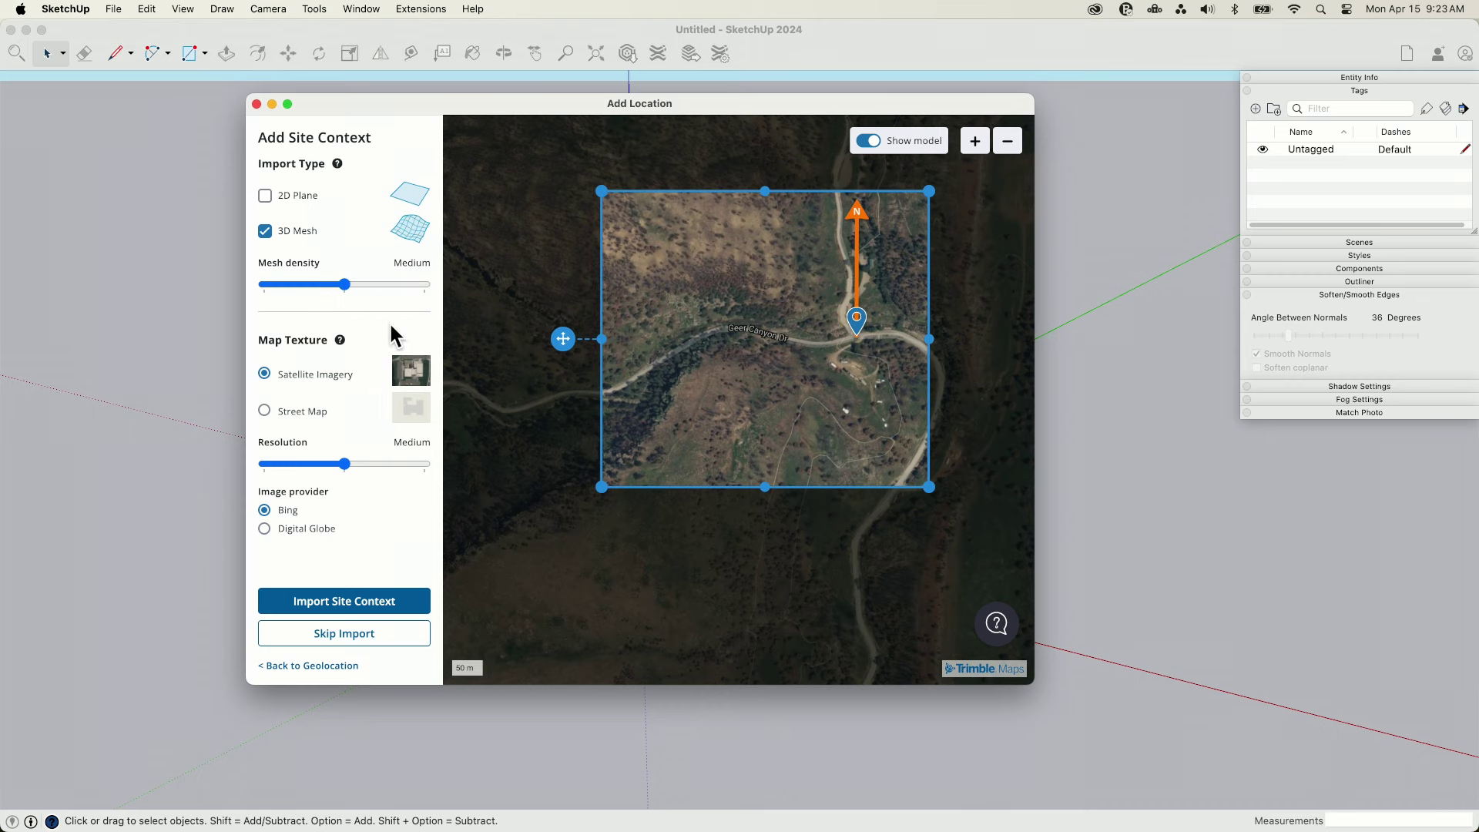
{"action": "mouse_move", "coordinate": [840, 431]}
{"action": "left_mouse_down"}
{"action": "mouse_move", "coordinate": [848, 452]}
{"action": "mouse_move", "coordinate": [801, 472]}
{"action": "mouse_move", "coordinate": [844, 506]}
{"action": "left_mouse_up"}
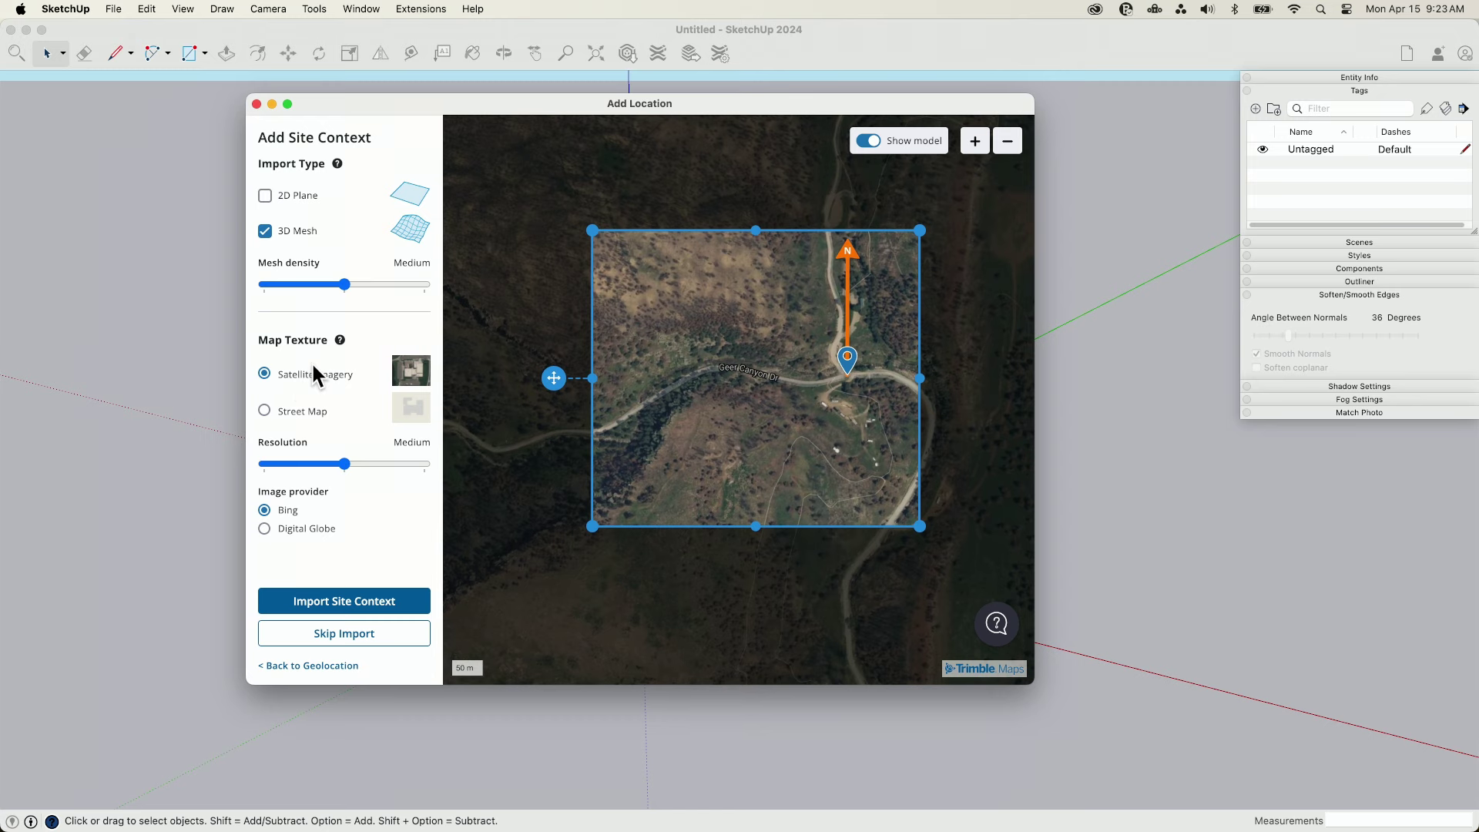
Keep the satellite map texture, set resolution to Medium, and choose Bing as image provider
{"action": "left_click", "coordinate": [265, 413]}
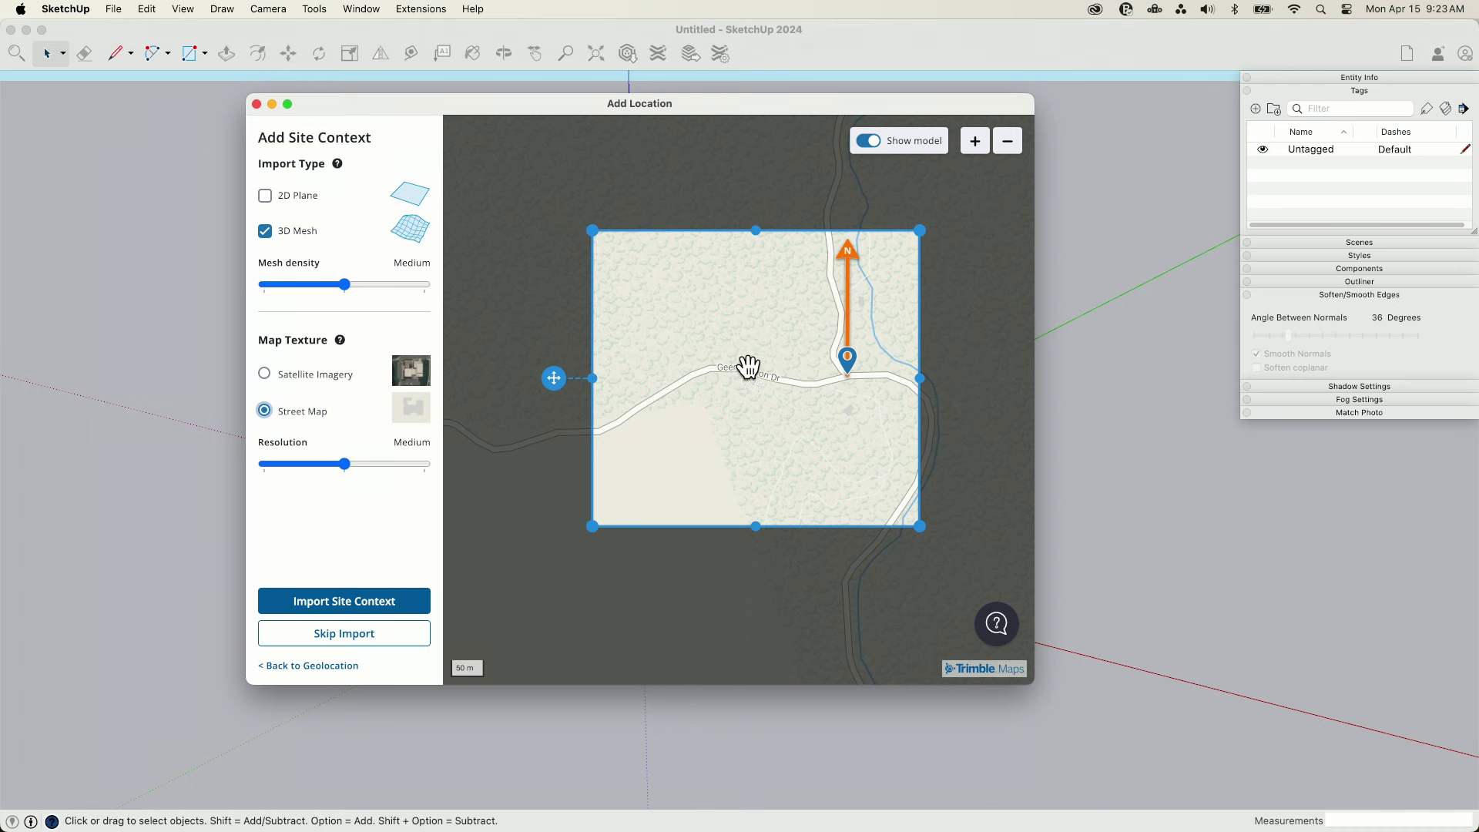
{"action": "left_click", "coordinate": [265, 375]}
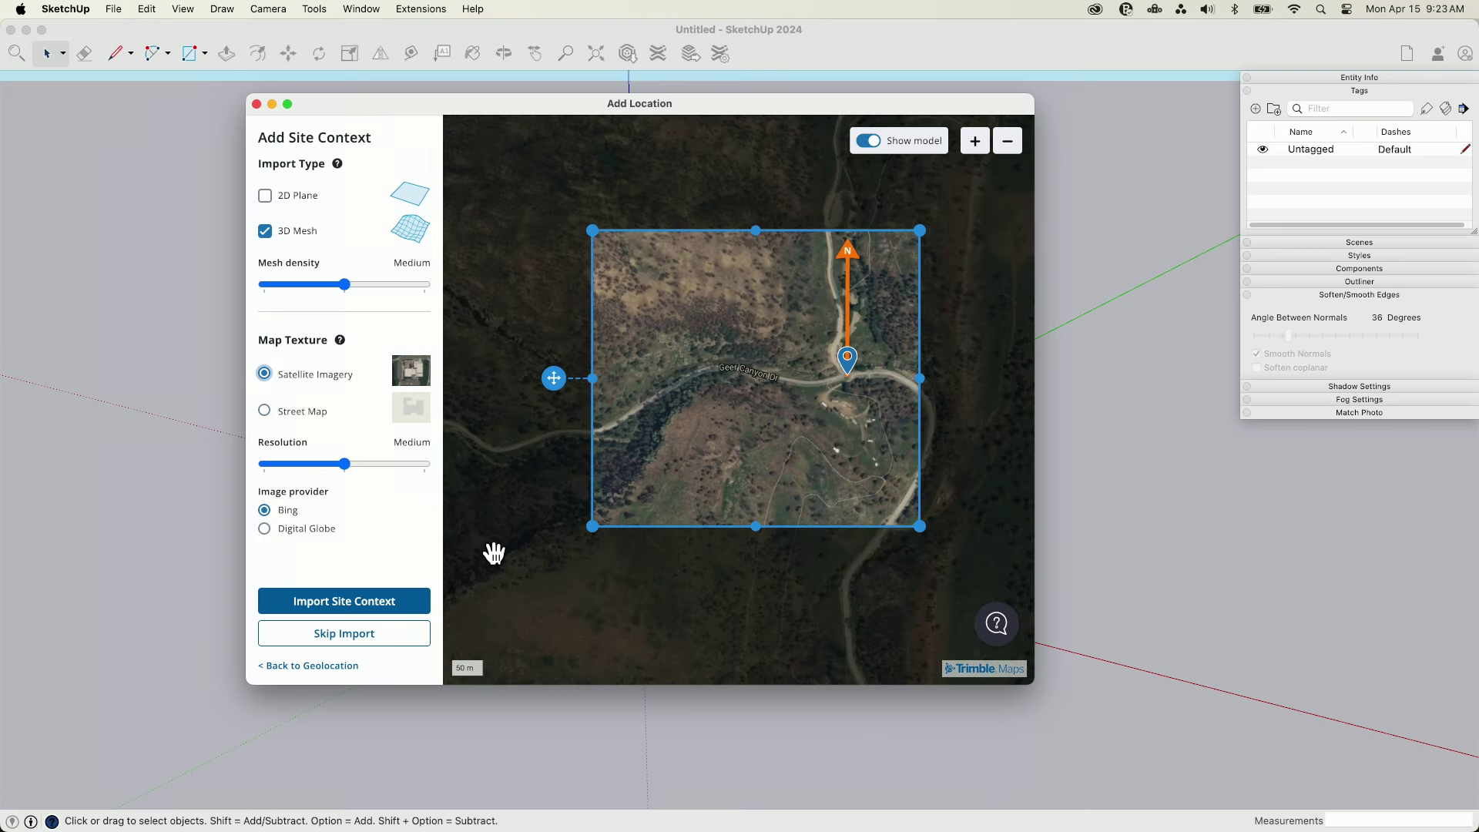
{"action": "left_click", "coordinate": [265, 459]}
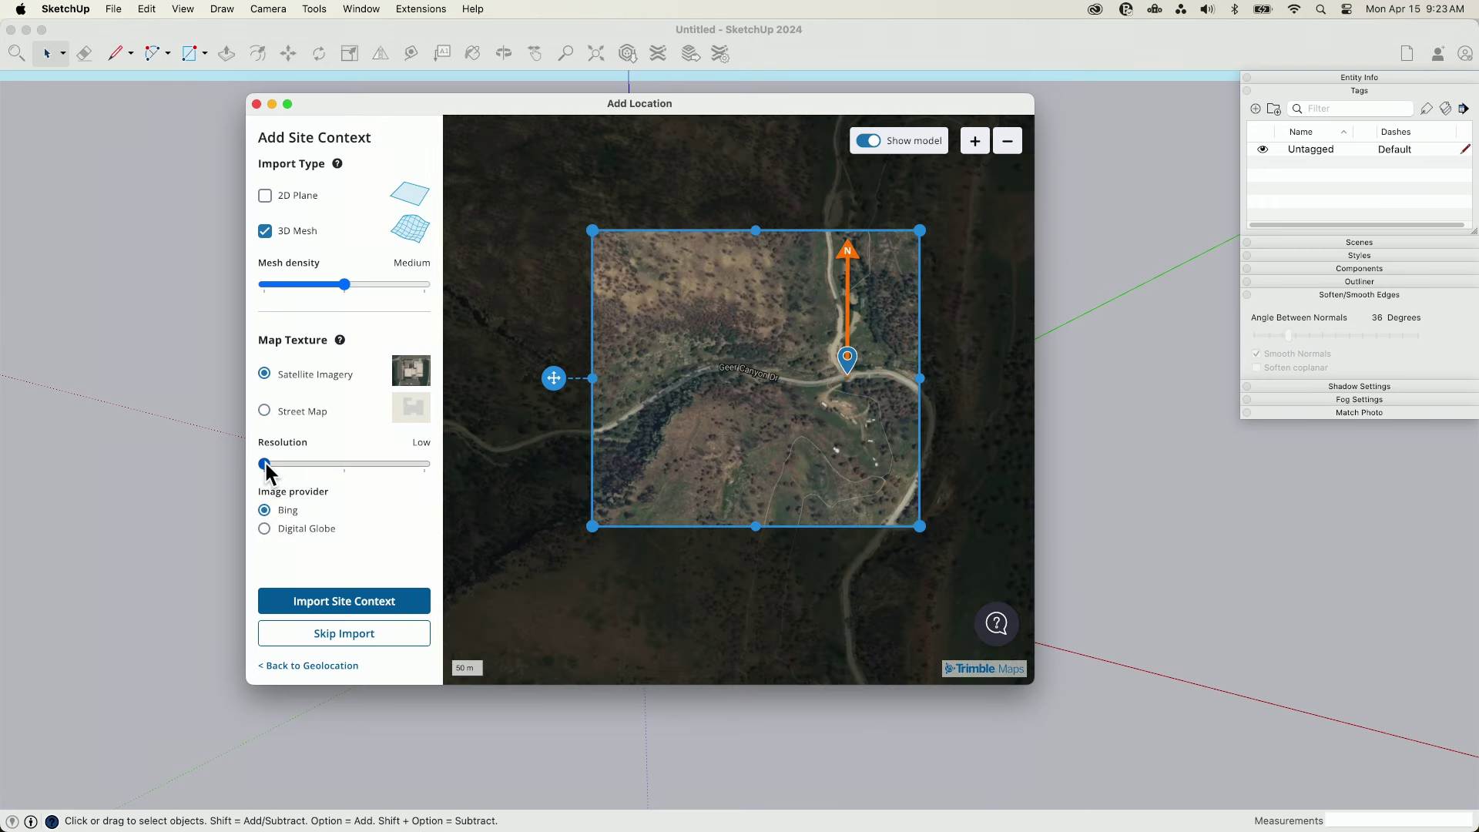
{"action": "left_click", "coordinate": [349, 461]}
{"action": "left_click", "coordinate": [426, 463]}
{"action": "left_click", "coordinate": [344, 464]}
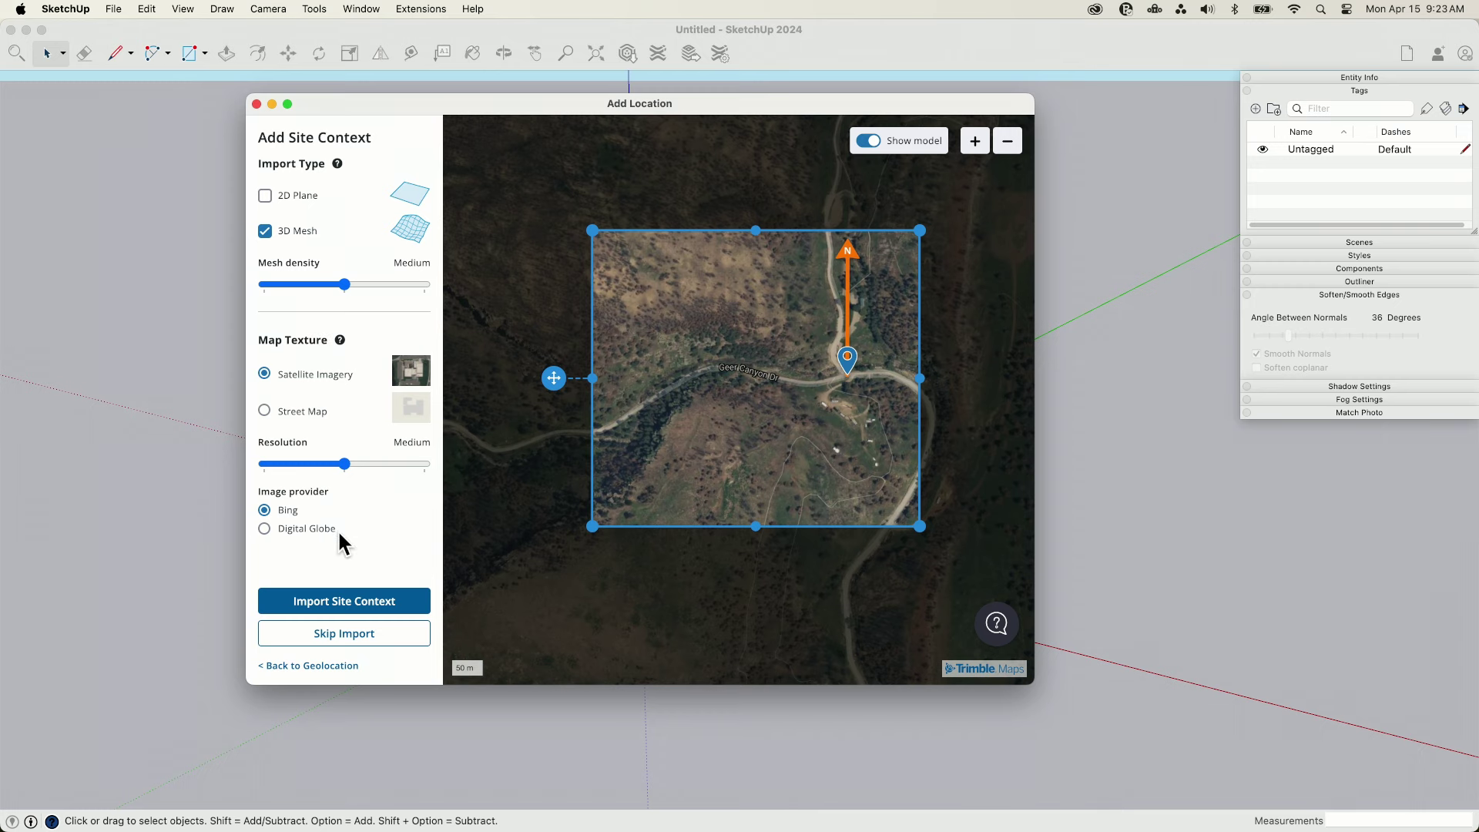
{"action": "left_click", "coordinate": [265, 528]}
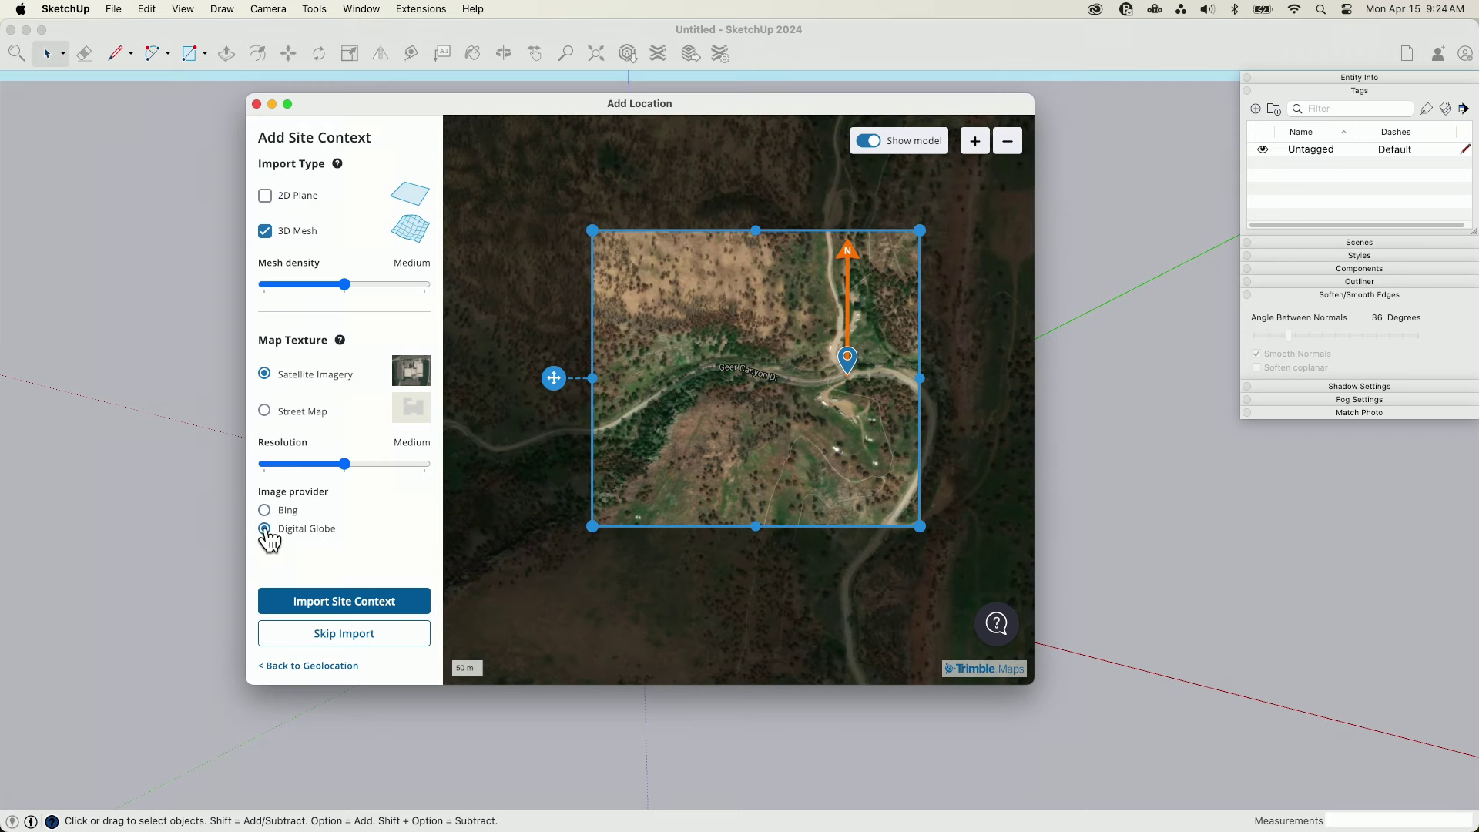
{"action": "left_click", "coordinate": [264, 510]}
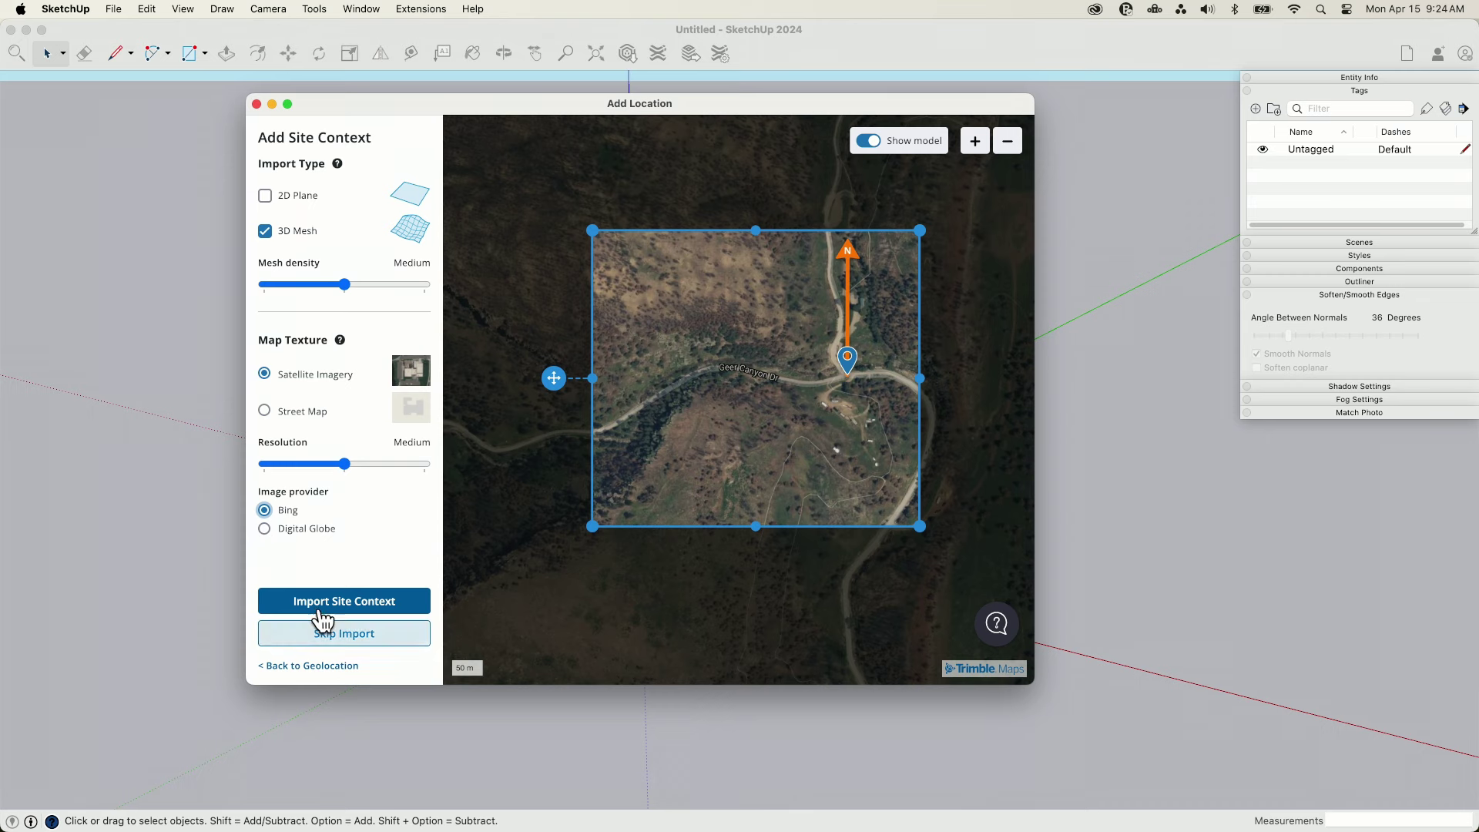
Import the canyon site context, close Add Location, and orbit around the new terrain mesh
{"action": "left_click", "coordinate": [414, 607]}
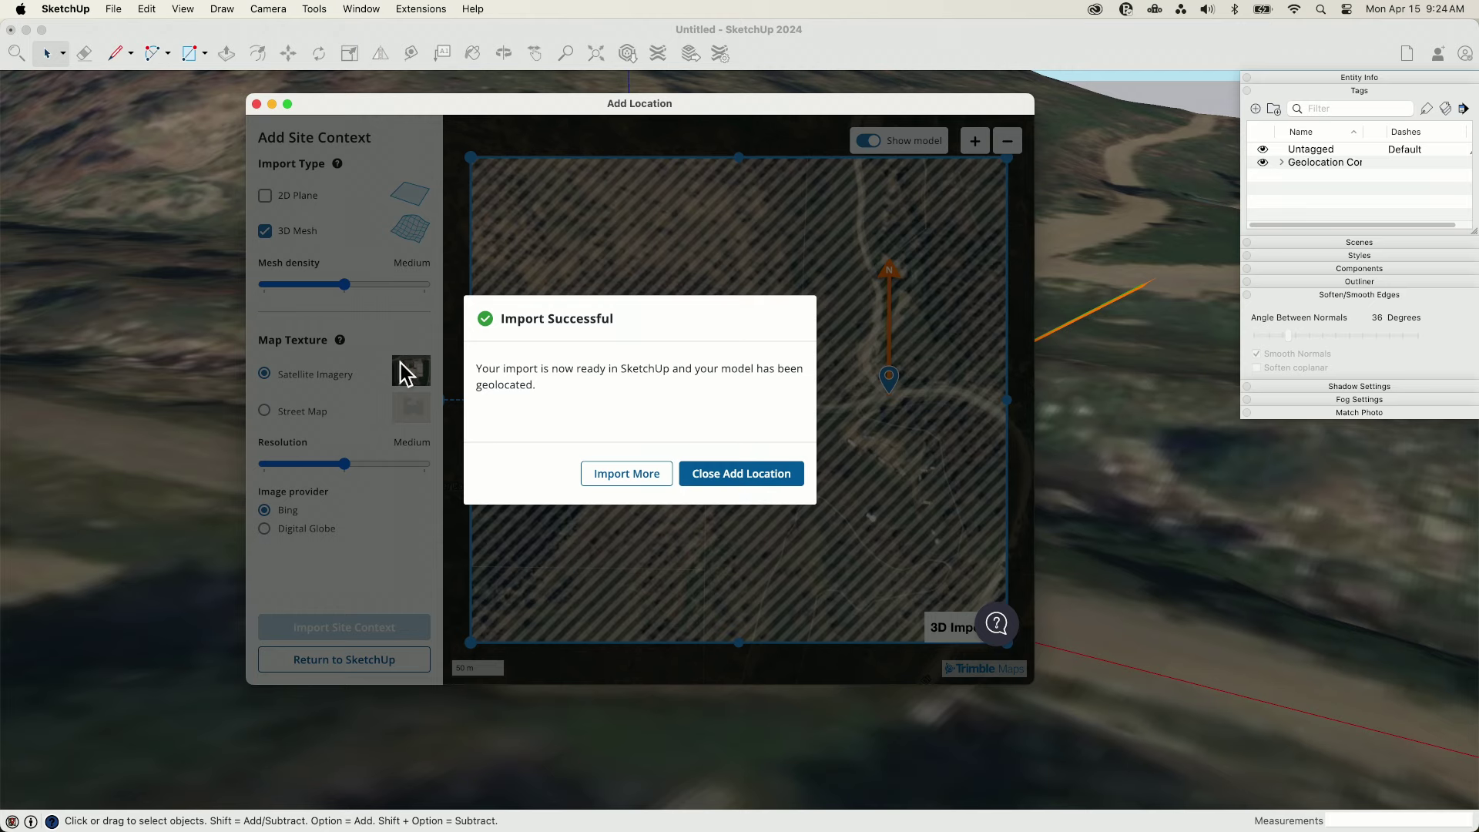
{"action": "left_click", "coordinate": [693, 479]}
{"action": "scroll", "coordinate": [568, 396], "scroll_direction": "down", "scroll_amount": 15}
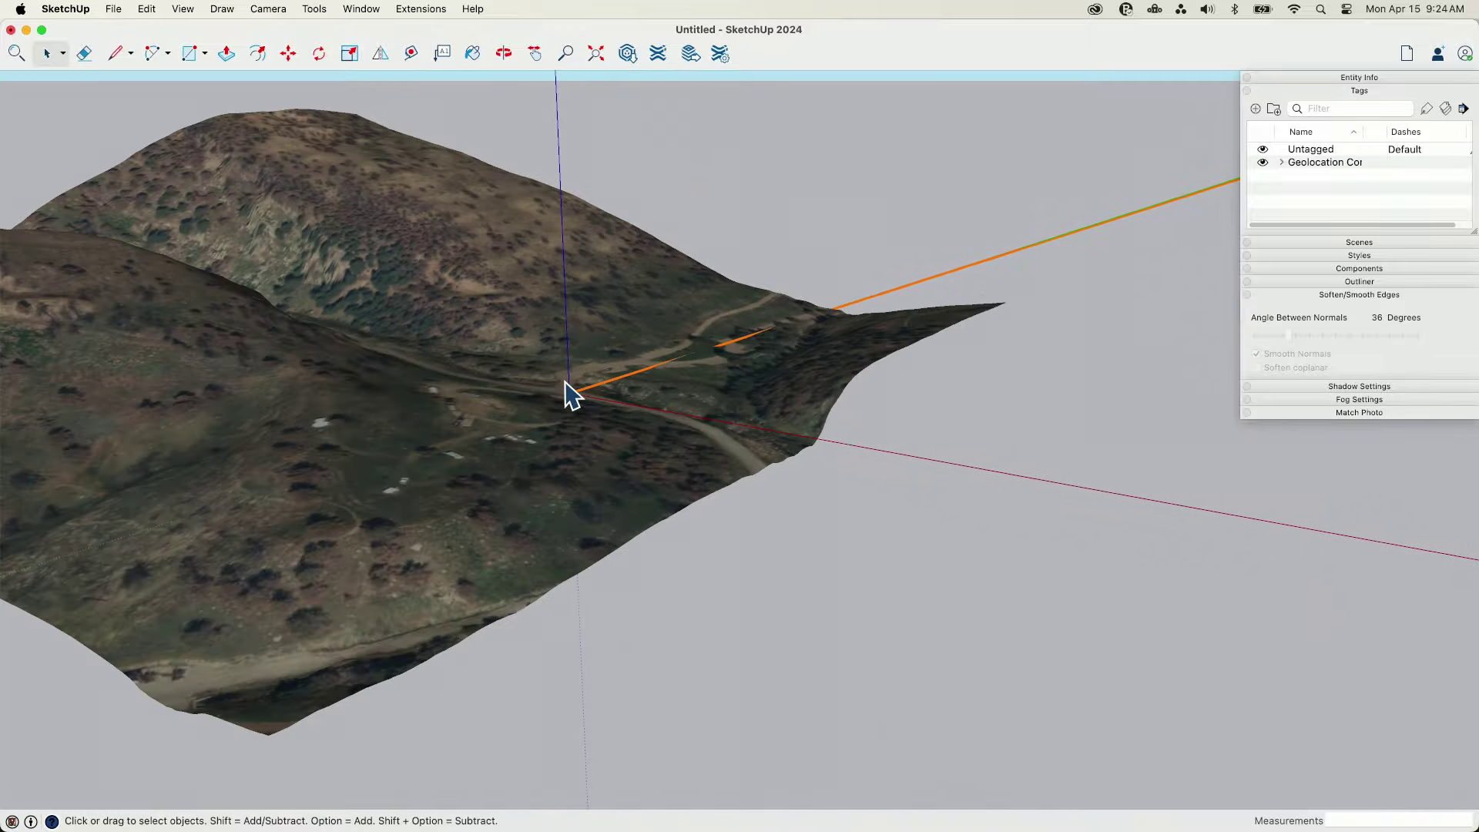
{"action": "middle_click_drag", "start_coordinate": [570, 394], "coordinate": [206, 459]}
{"action": "middle_click_drag", "start_coordinate": [469, 409], "coordinate": [339, 312]}
{"action": "middle_click_drag", "start_coordinate": [561, 239], "coordinate": [826, 455]}
Unlock the locked terrain group from its right-click context menu
{"action": "left_click", "coordinate": [821, 445]}
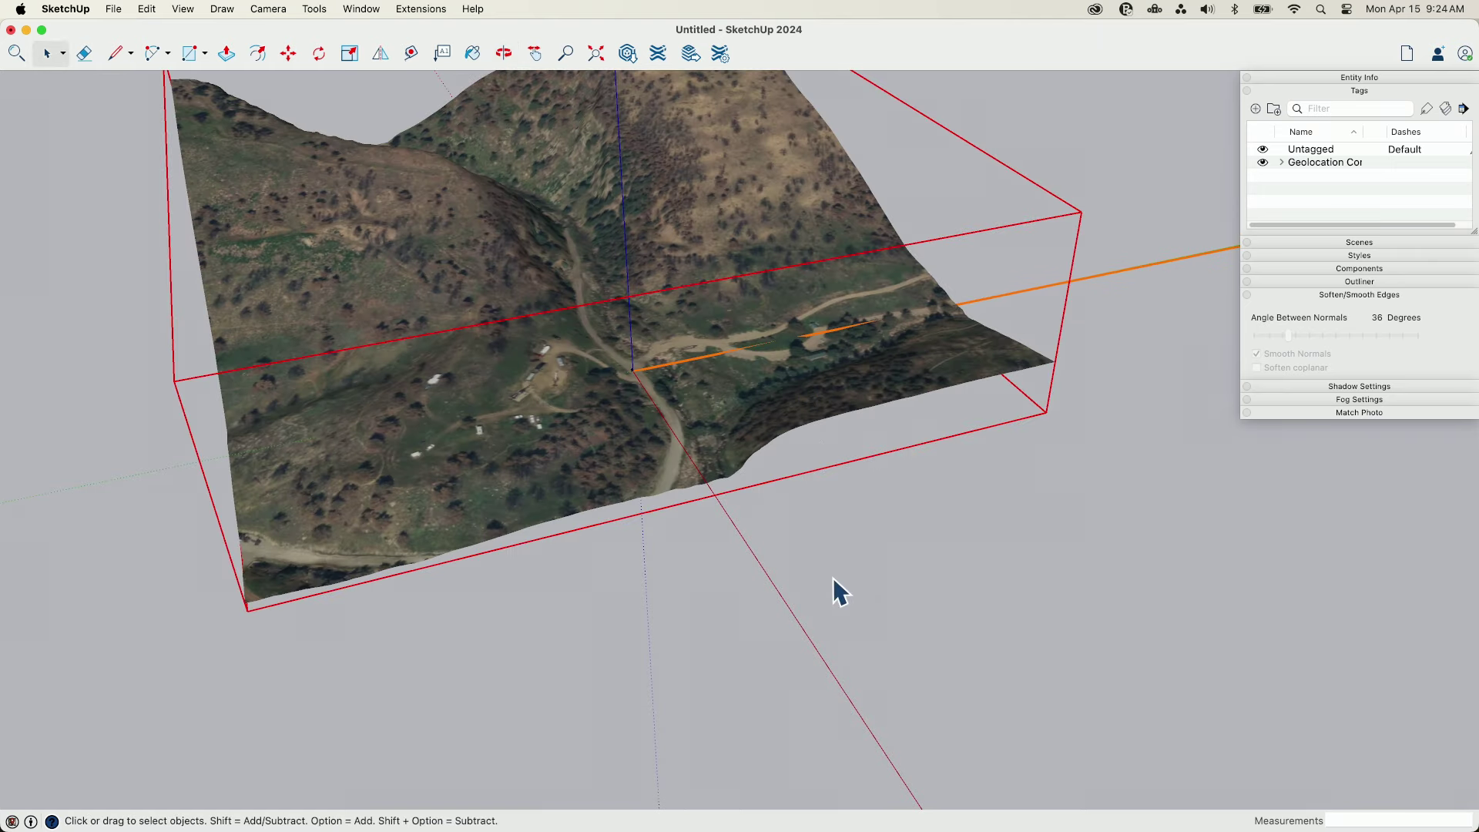
{"action": "scroll", "coordinate": [834, 576], "scroll_direction": "down", "scroll_amount": 4}
{"action": "right_click", "coordinate": [667, 302]}
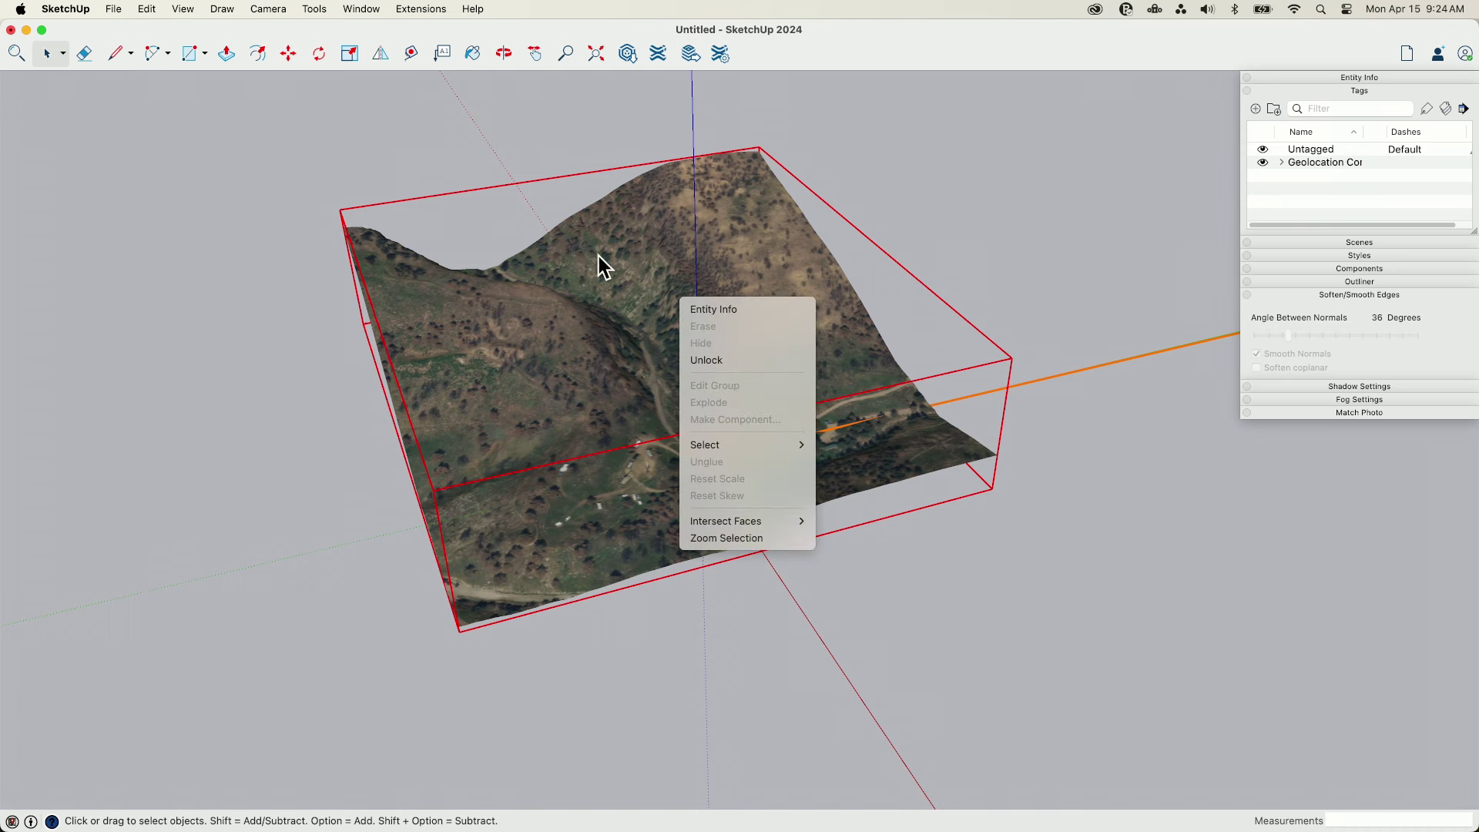
{"action": "left_click", "coordinate": [871, 166]}
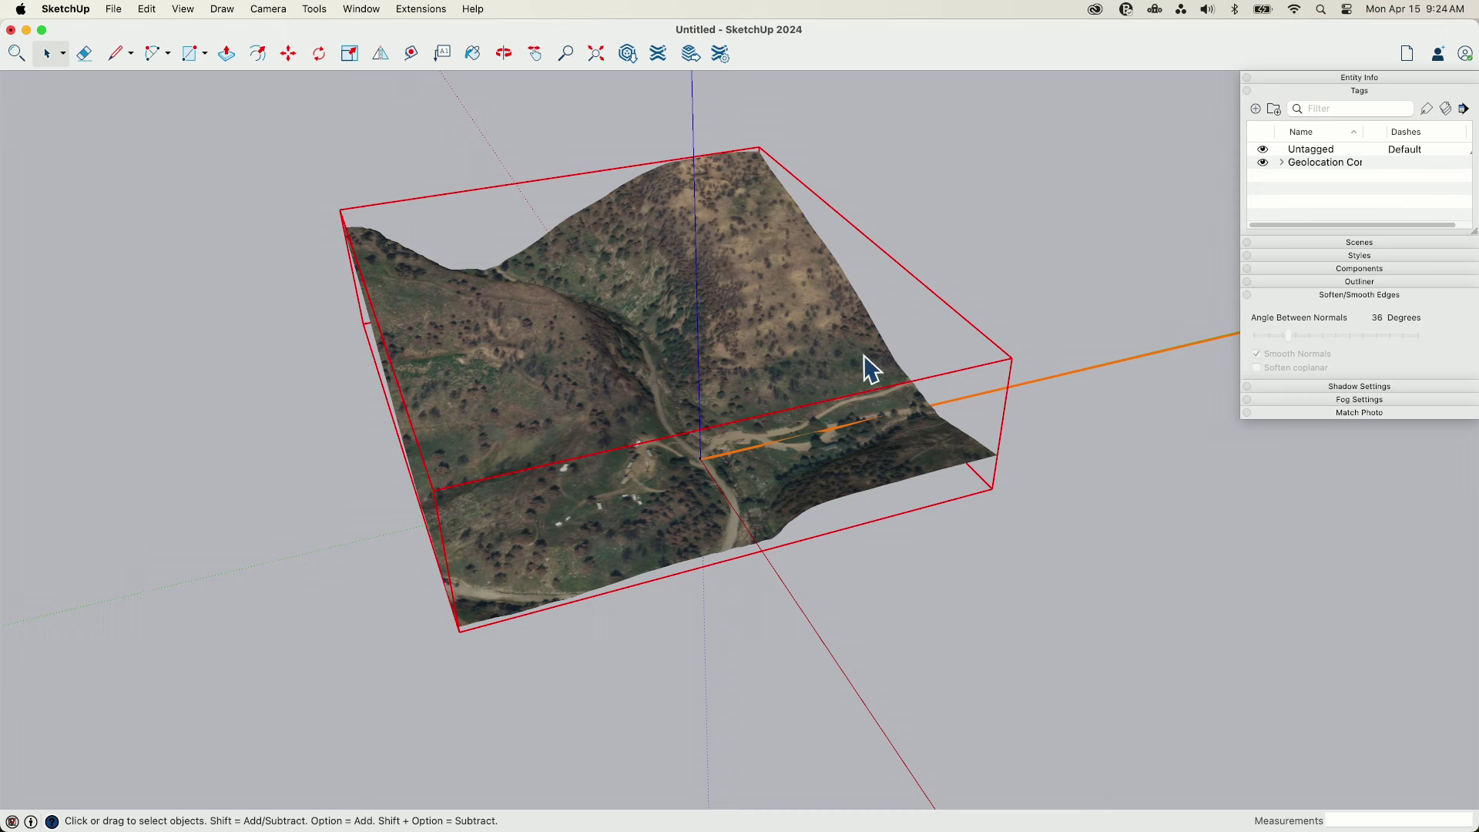
{"action": "middle_click_drag", "start_coordinate": [769, 403], "coordinate": [718, 365]}
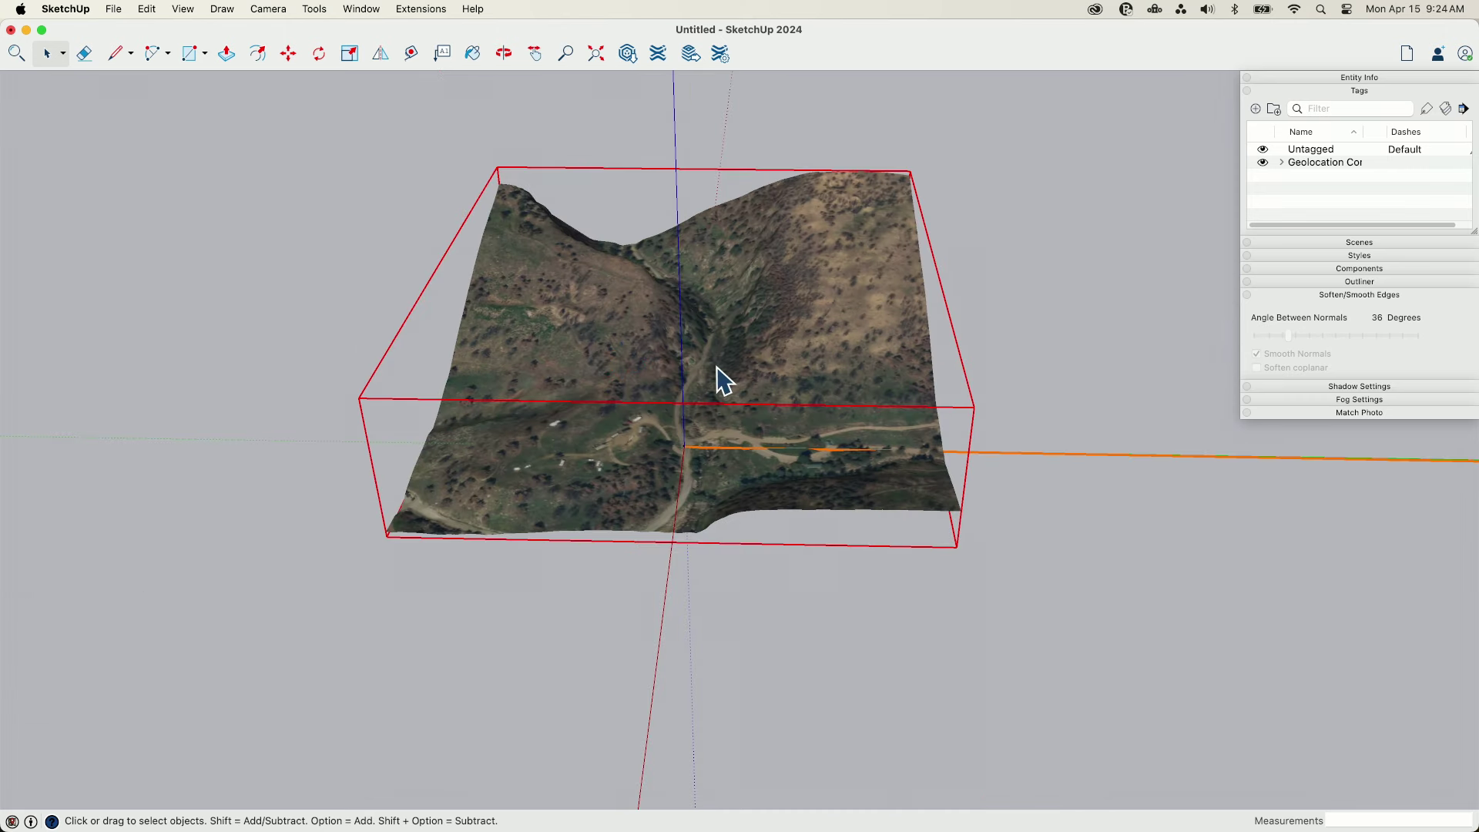
{"action": "right_click", "coordinate": [719, 364]}
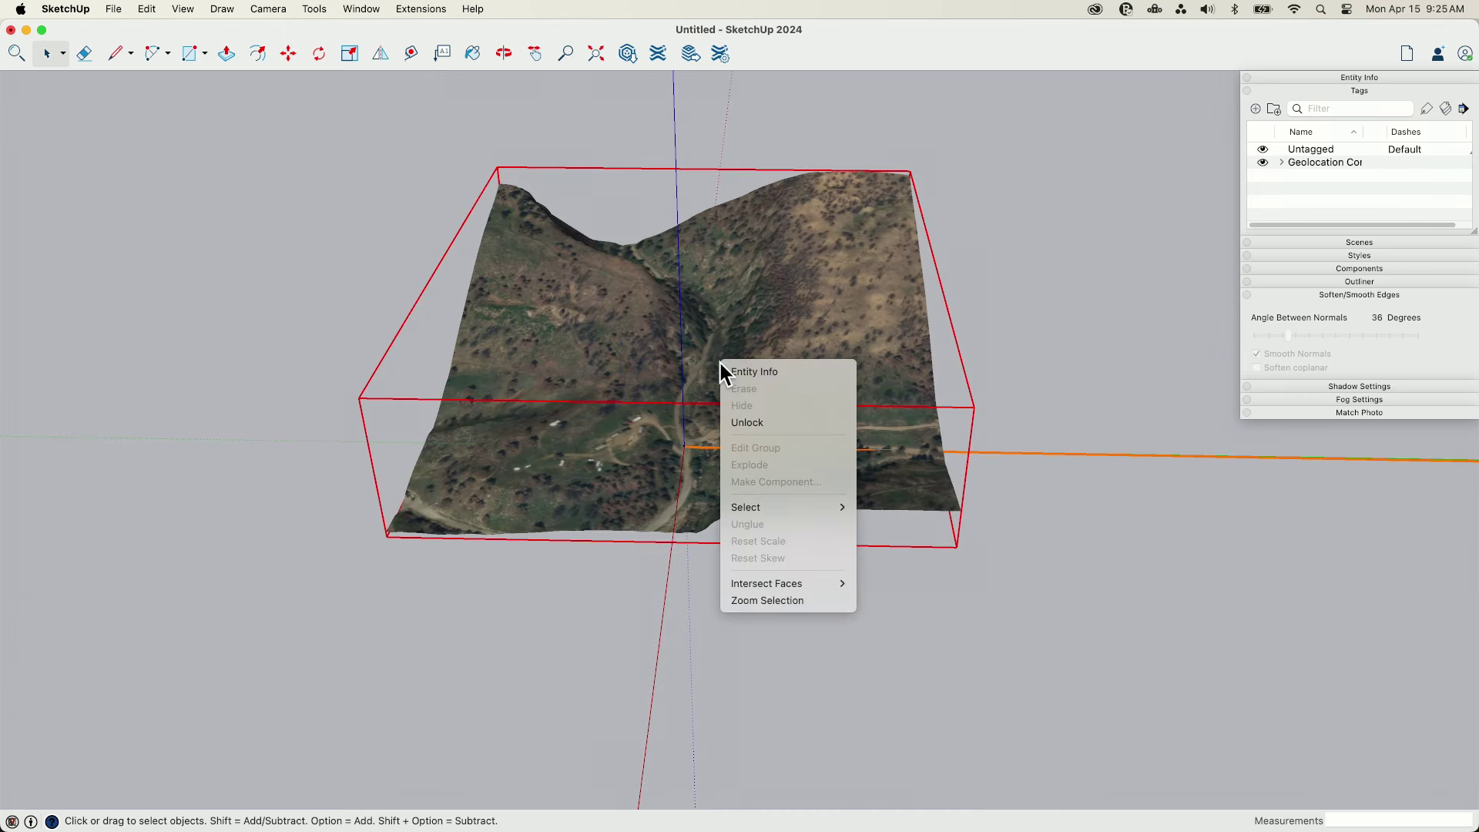
{"action": "left_click", "coordinate": [766, 423]}
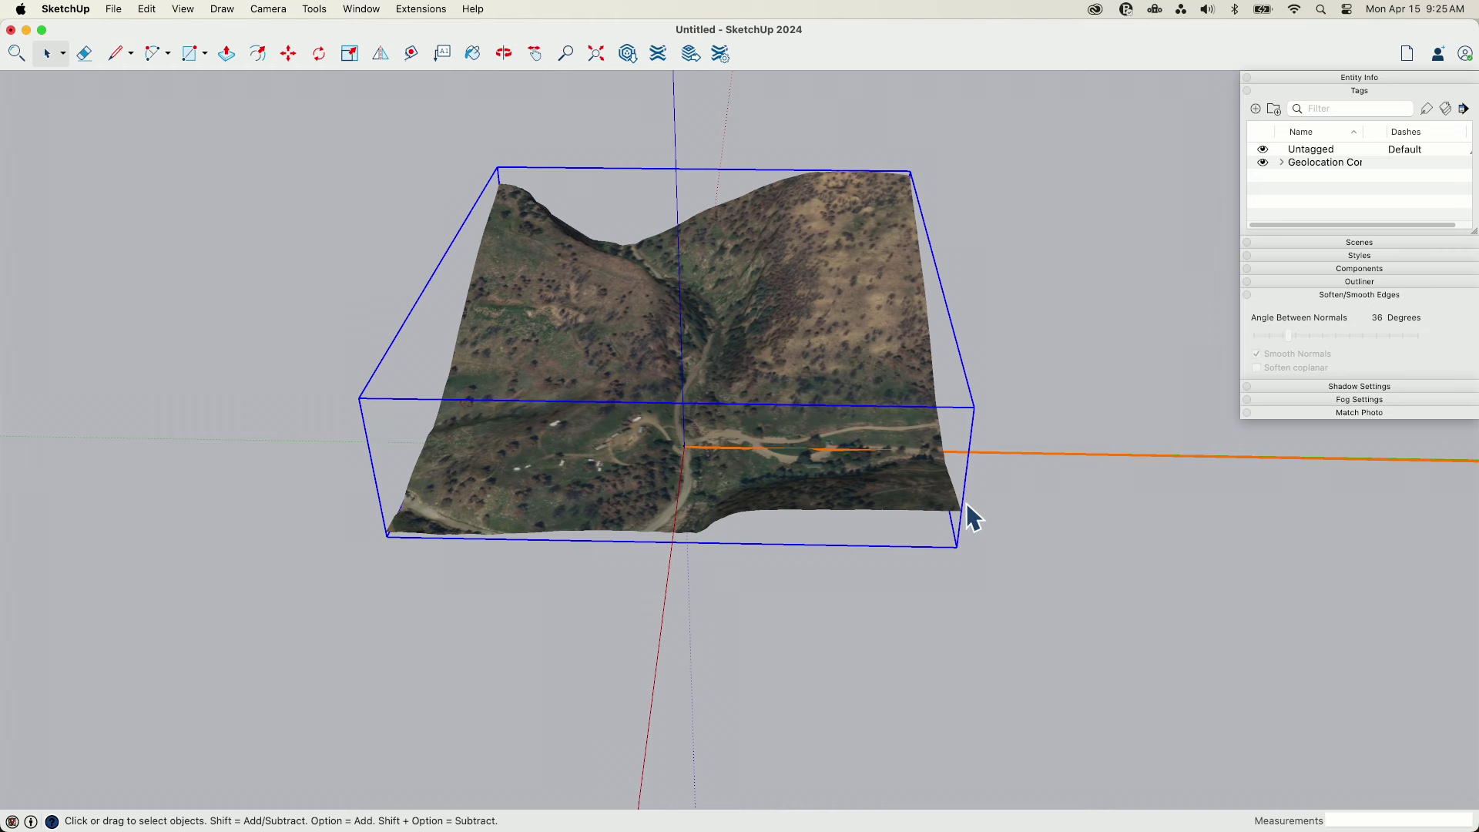
Enter the terrain group for editing, exit it, and reselect the group
{"action": "middle_click_drag", "start_coordinate": [479, 373], "coordinate": [727, 418]}
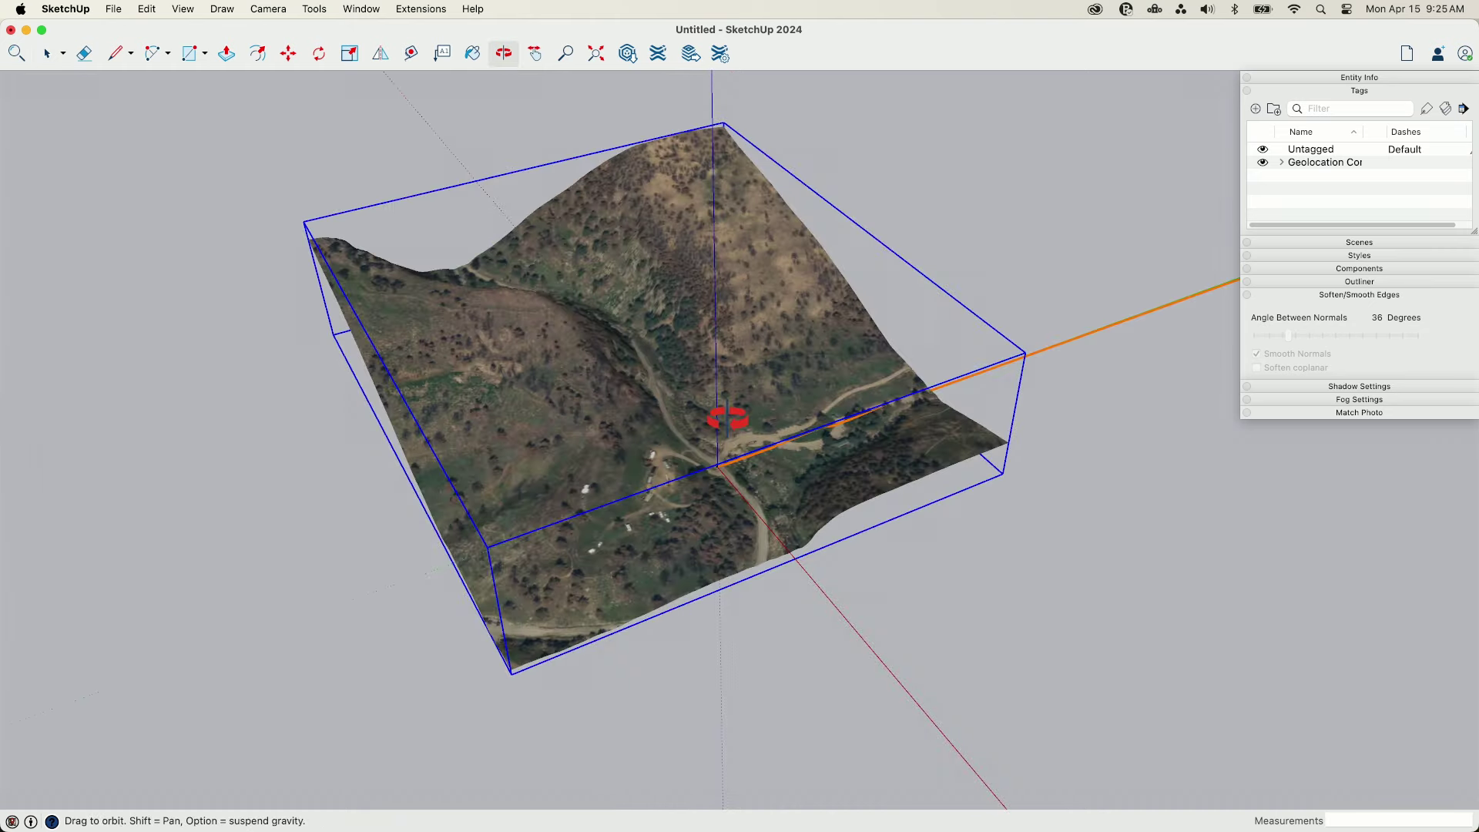
{"action": "double_click", "coordinate": [684, 414]}
{"action": "left_click", "coordinate": [866, 254]}
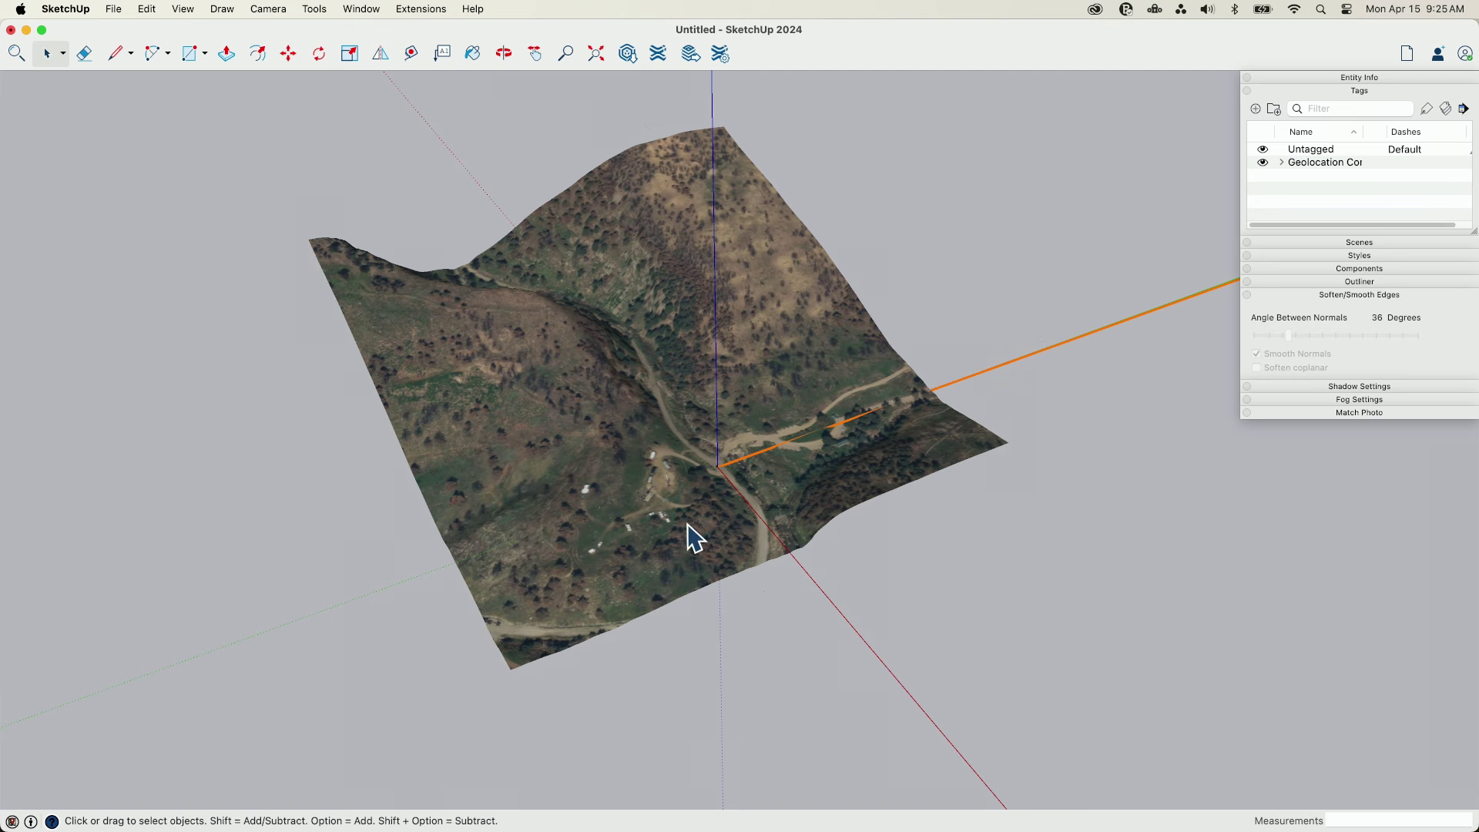
{"action": "left_click", "coordinate": [627, 282]}
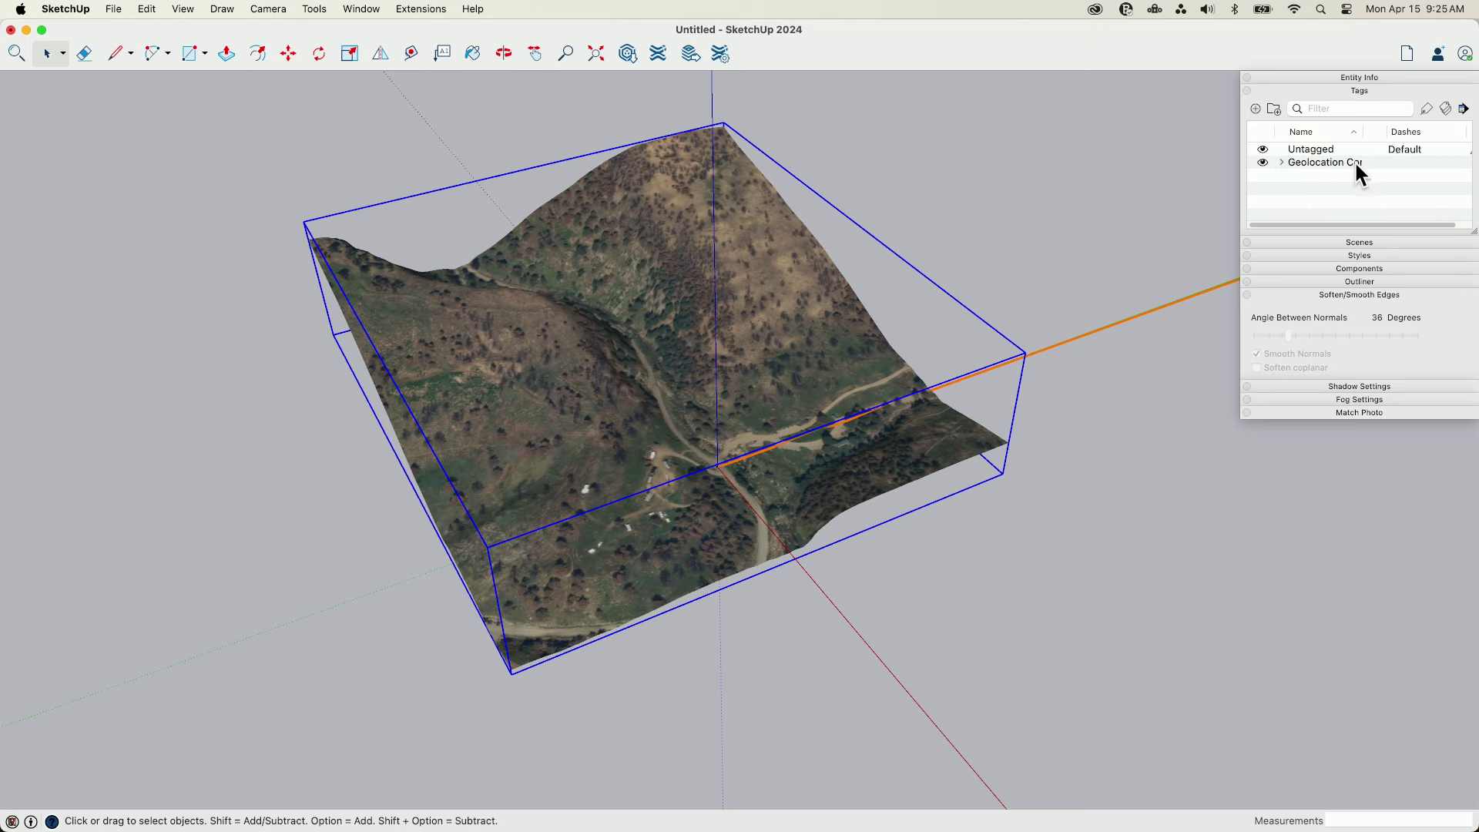
Expand the Geolocation Context and 3D Terrain tags, toggling 3D Import 1 off and back on
{"action": "left_click", "coordinate": [1281, 162]}
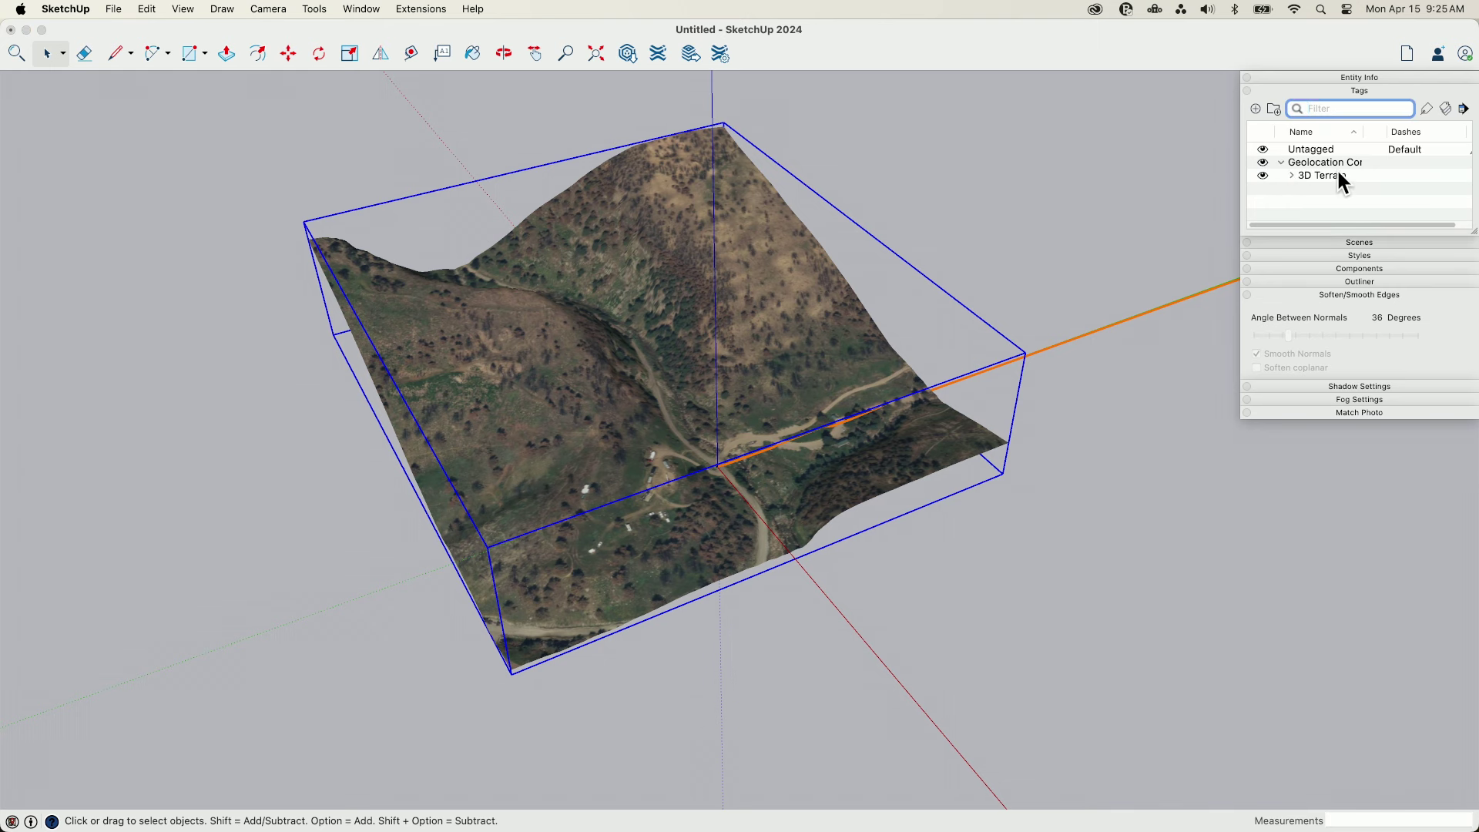
{"action": "left_click", "coordinate": [1291, 176]}
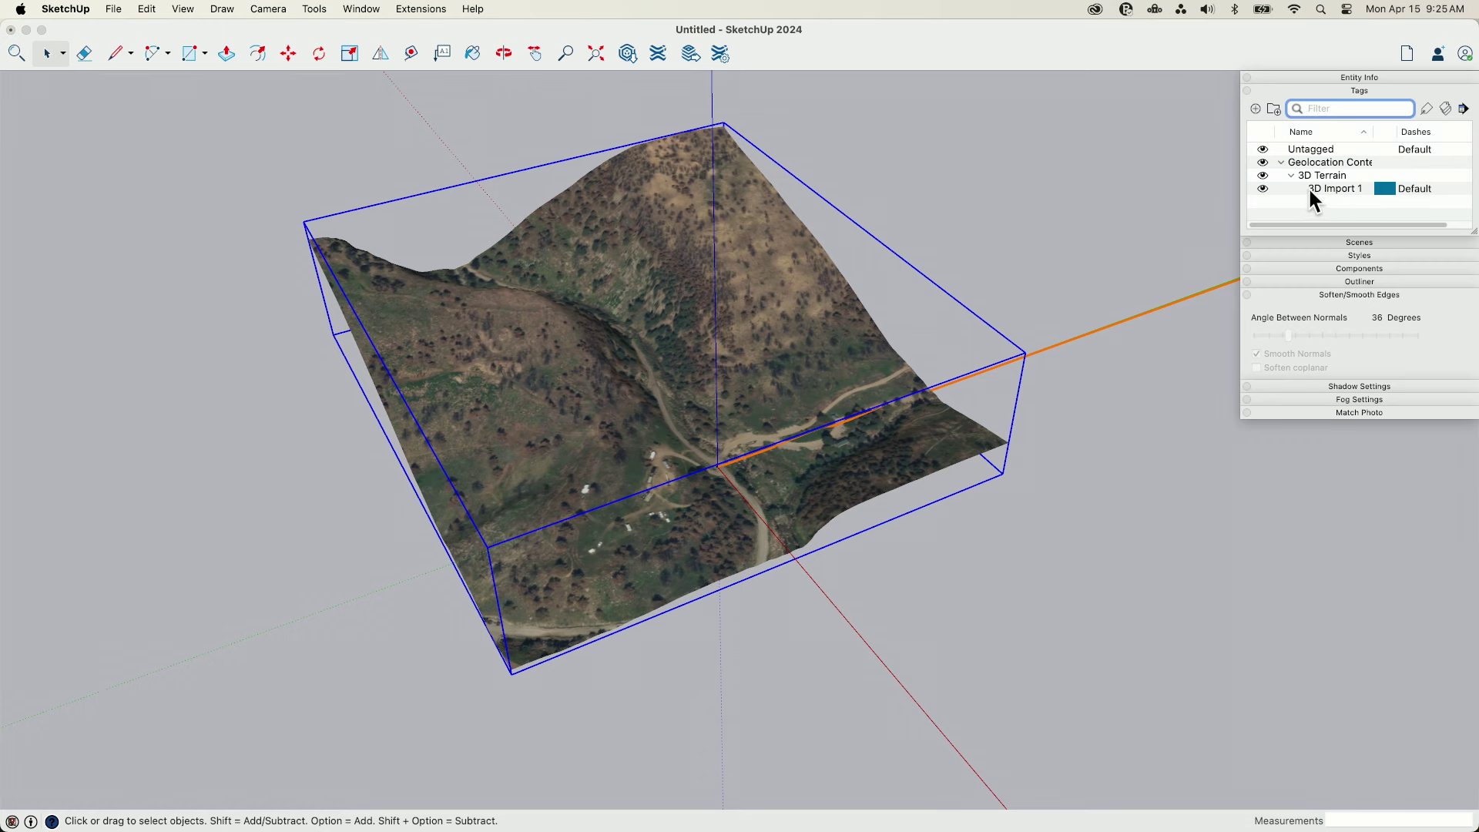
{"action": "left_click", "coordinate": [1260, 188]}
{"action": "left_click", "coordinate": [1260, 188]}
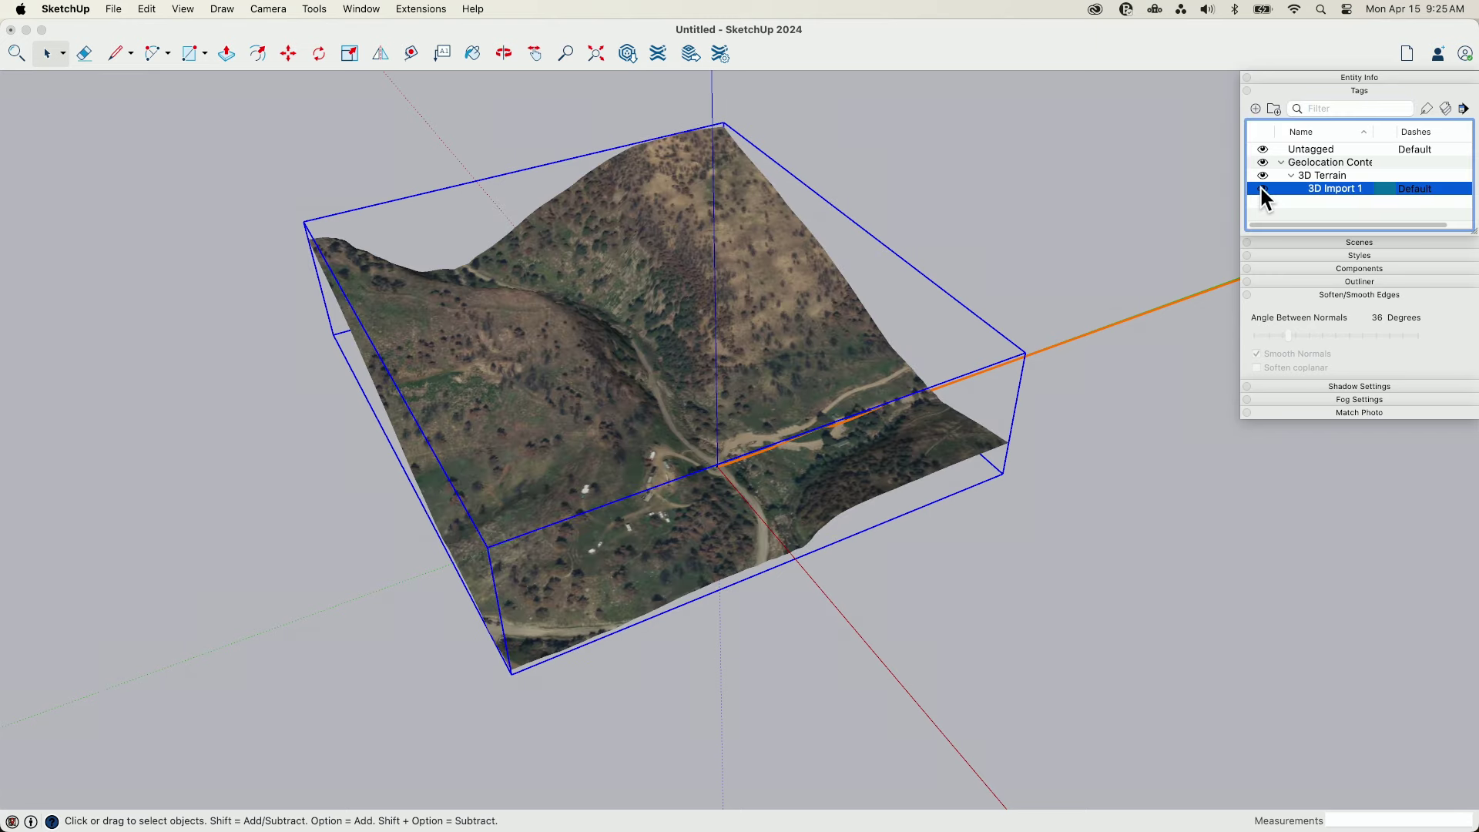
Orbit and zoom from top-down to an oblique view, then select the terrain model
{"action": "middle_click_drag", "start_coordinate": [1092, 430], "coordinate": [1112, 454]}
{"action": "key", "text": "space"}
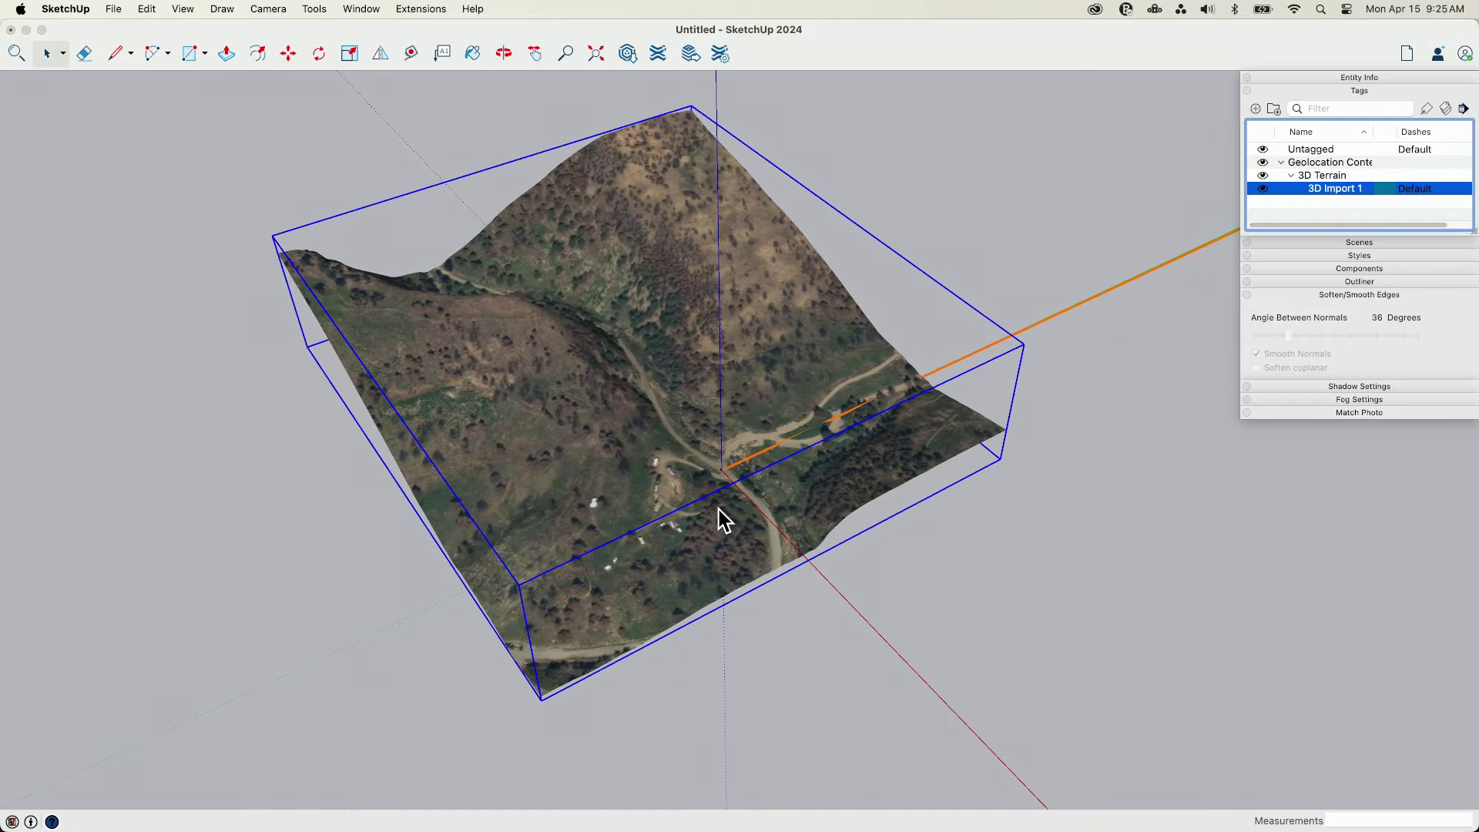
{"action": "scroll", "coordinate": [526, 574], "scroll_direction": "down", "scroll_amount": 10}
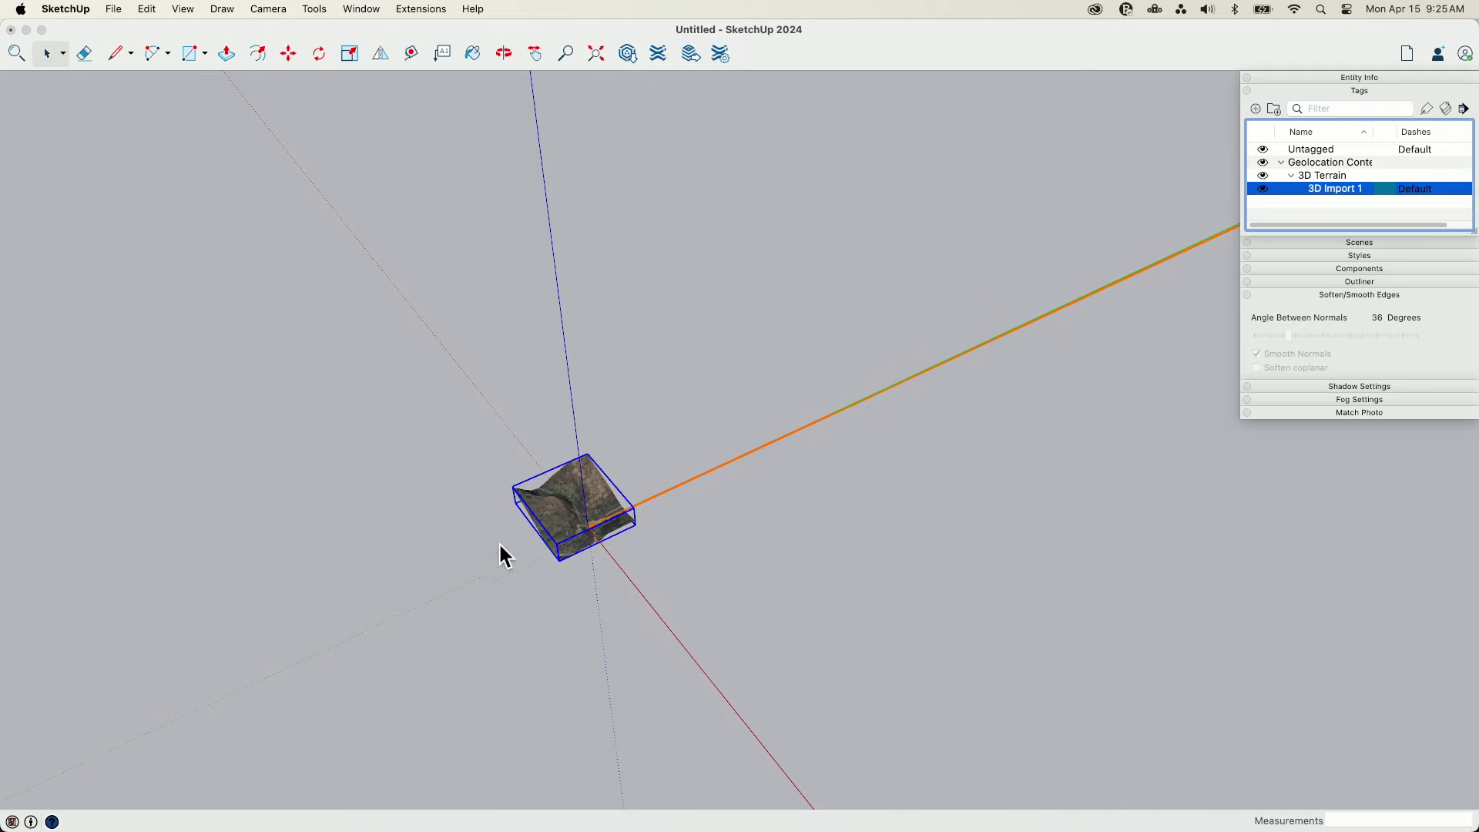
{"action": "scroll", "coordinate": [537, 548], "scroll_direction": "up", "scroll_amount": 4}
{"action": "scroll", "coordinate": [537, 551], "scroll_direction": "up", "scroll_amount": 10}
{"action": "middle_click_drag", "start_coordinate": [674, 515], "coordinate": [454, 499]}
{"action": "scroll", "coordinate": [462, 496], "scroll_direction": "down", "scroll_amount": 3}
{"action": "middle_click_drag", "start_coordinate": [568, 505], "coordinate": [807, 352]}
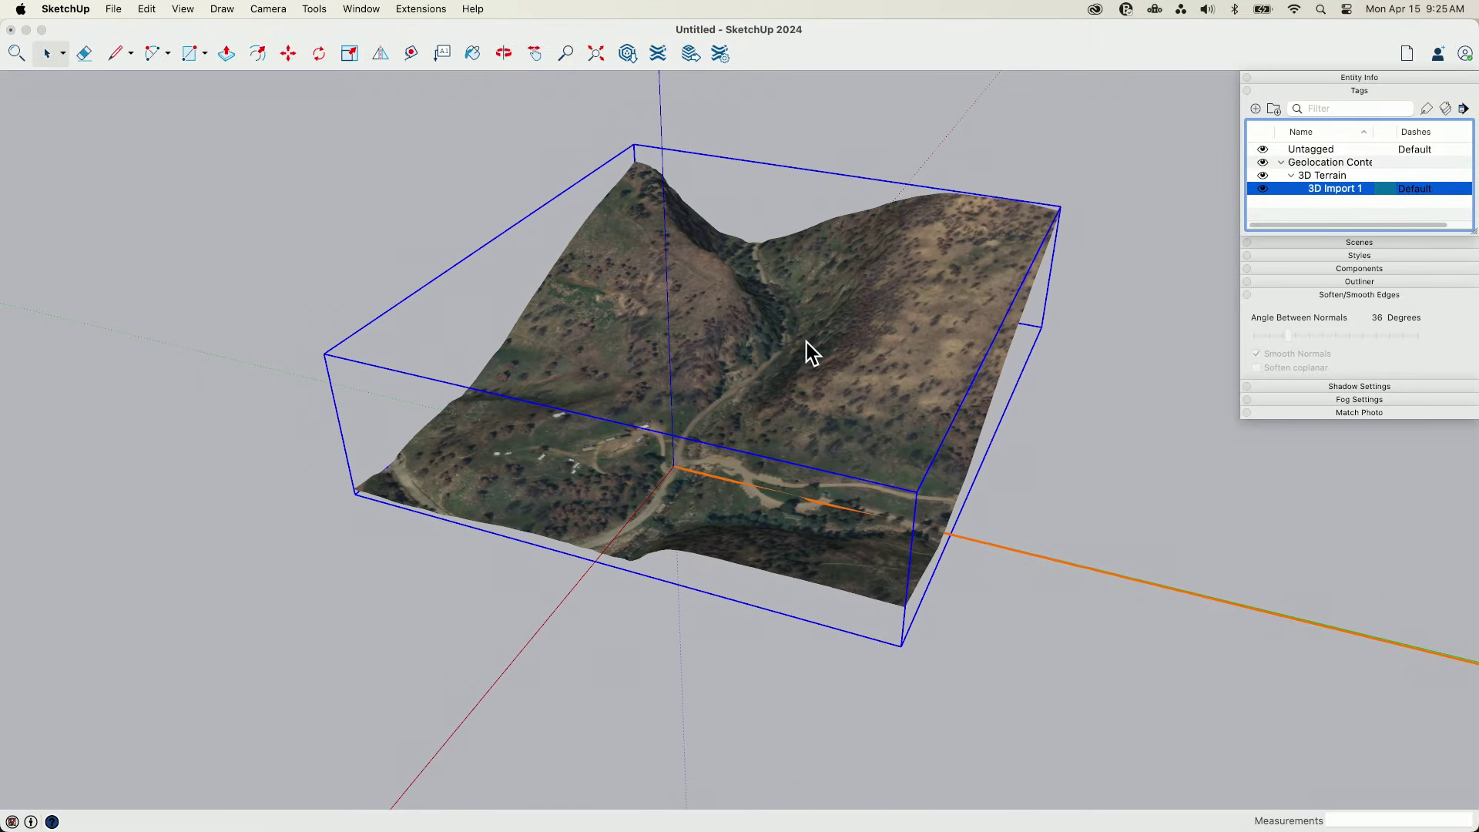
{"action": "left_click", "coordinate": [643, 284]}
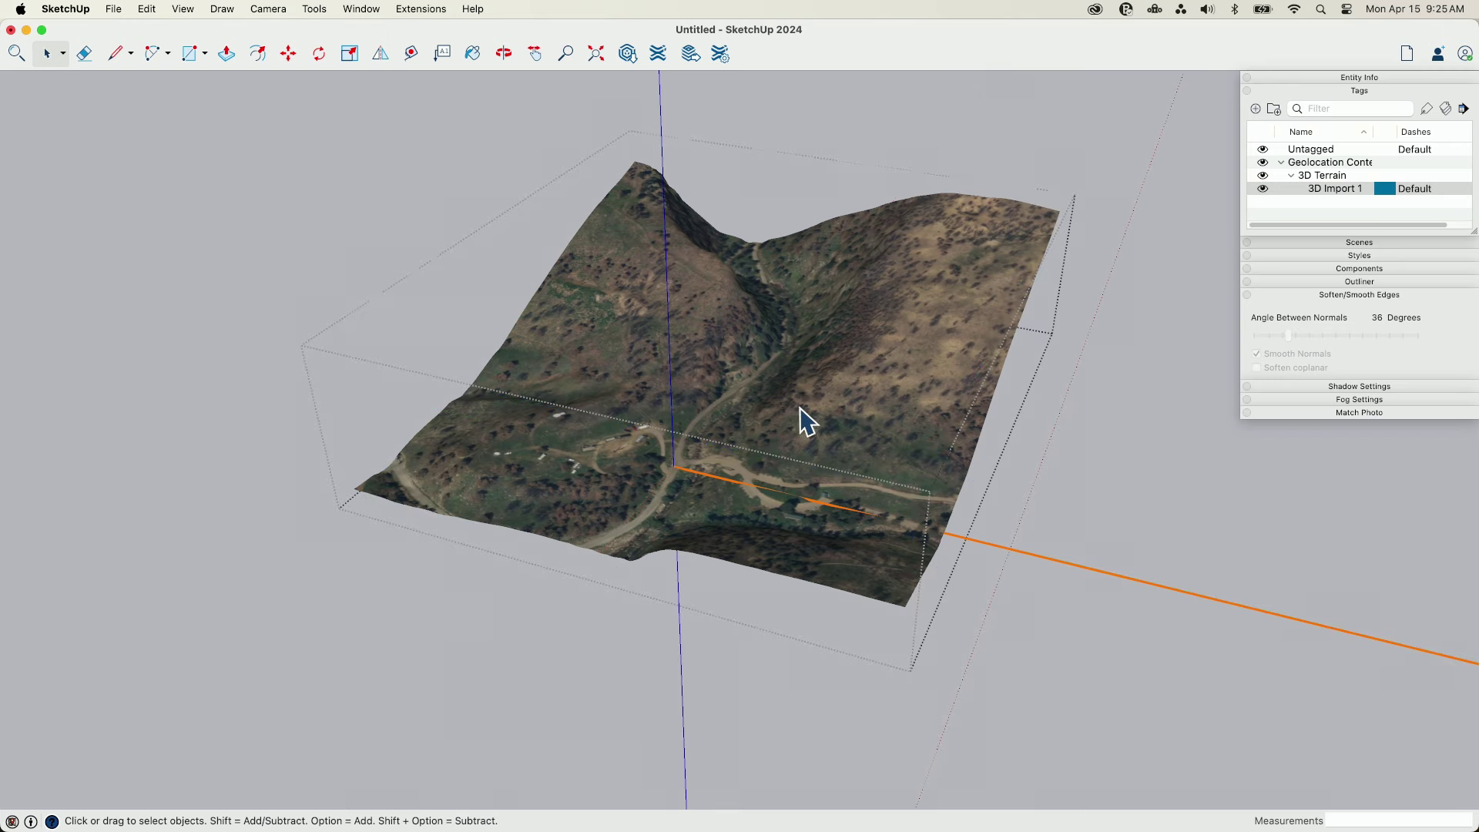
{"action": "double_click", "coordinate": [634, 316]}
{"action": "left_click", "coordinate": [593, 350]}
{"action": "middle_click_drag", "start_coordinate": [956, 439], "coordinate": [1063, 617]}
{"action": "middle_click_drag", "start_coordinate": [507, 681], "coordinate": [703, 604]}
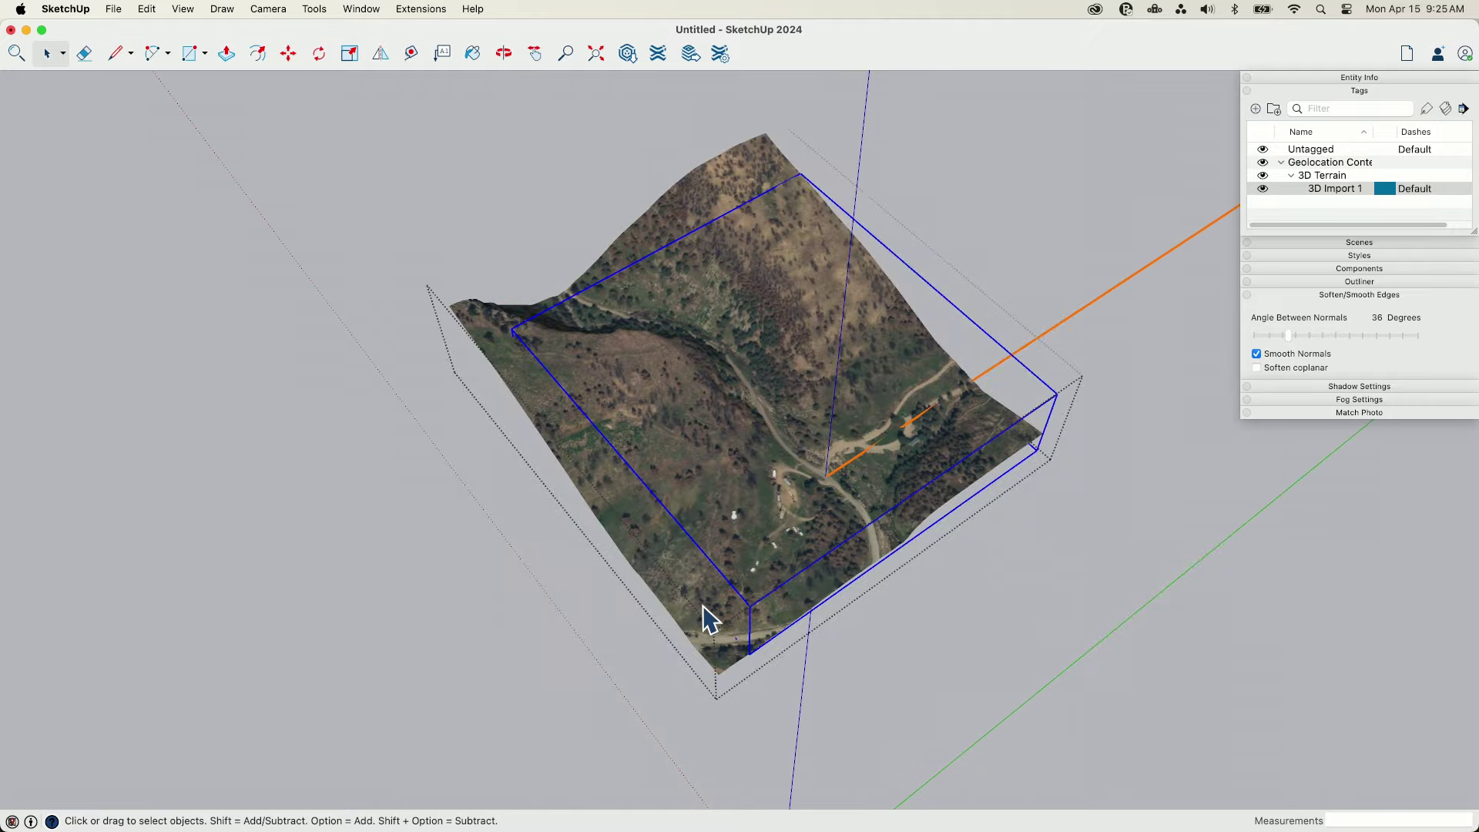
{"action": "left_click", "coordinate": [702, 604]}
{"action": "left_click", "coordinate": [512, 339]}
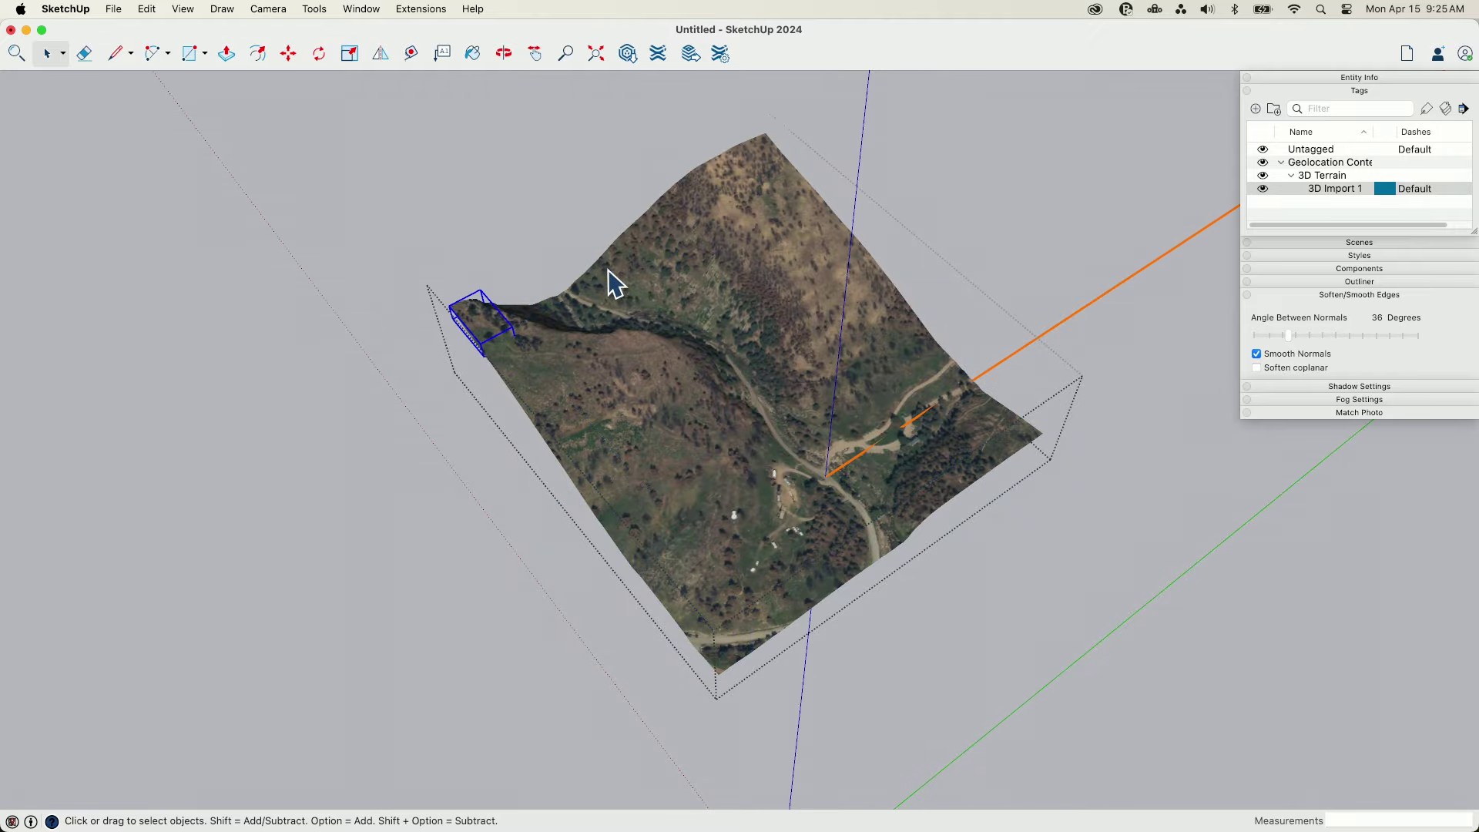
{"action": "left_click", "coordinate": [605, 308]}
{"action": "left_click", "coordinate": [616, 395]}
{"action": "left_click", "coordinate": [521, 324]}
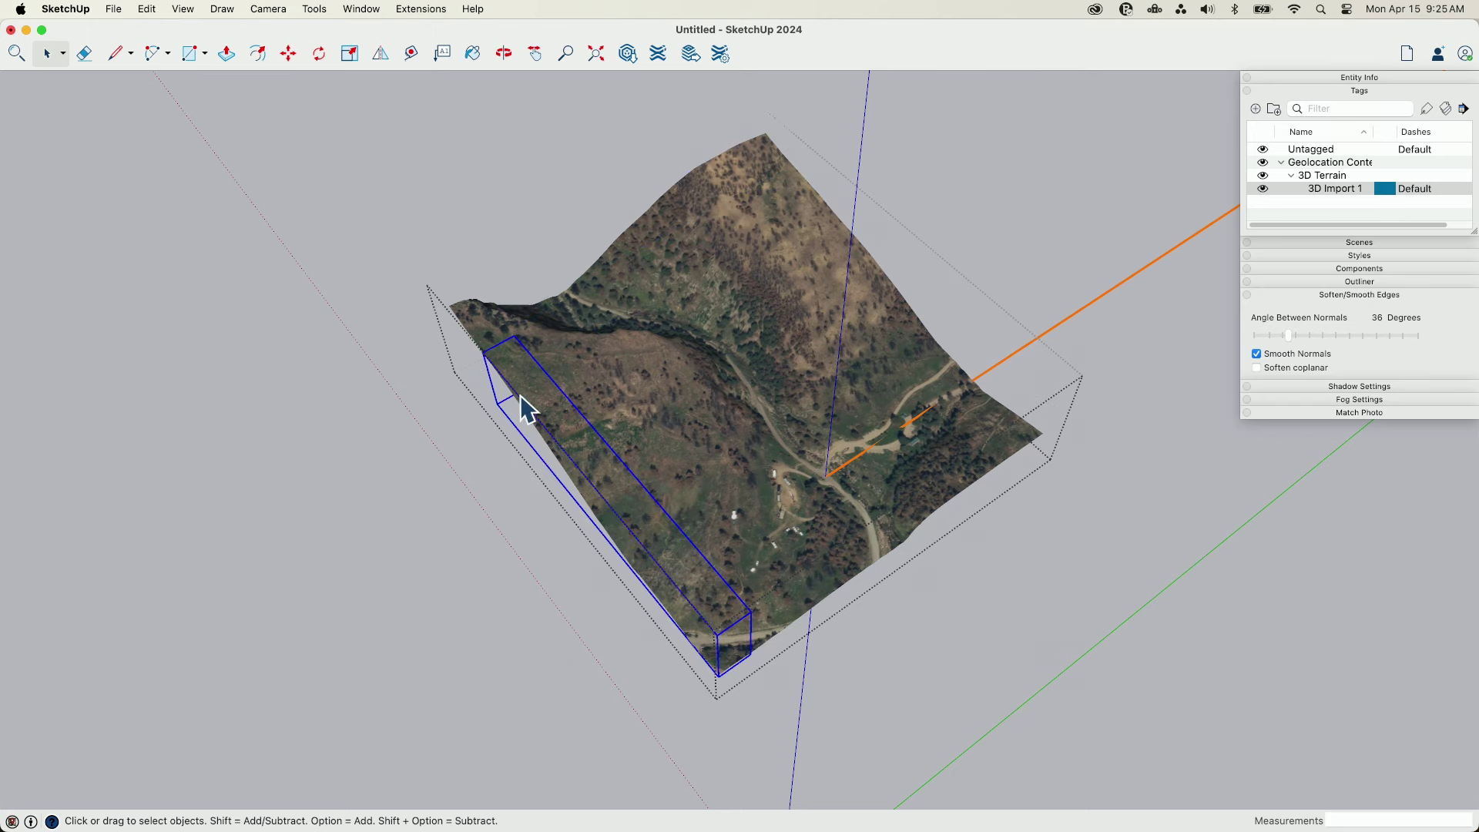
{"action": "left_click", "coordinate": [480, 331]}
{"action": "left_click", "coordinate": [597, 302]}
{"action": "middle_click_drag", "start_coordinate": [720, 327], "coordinate": [835, 518]}
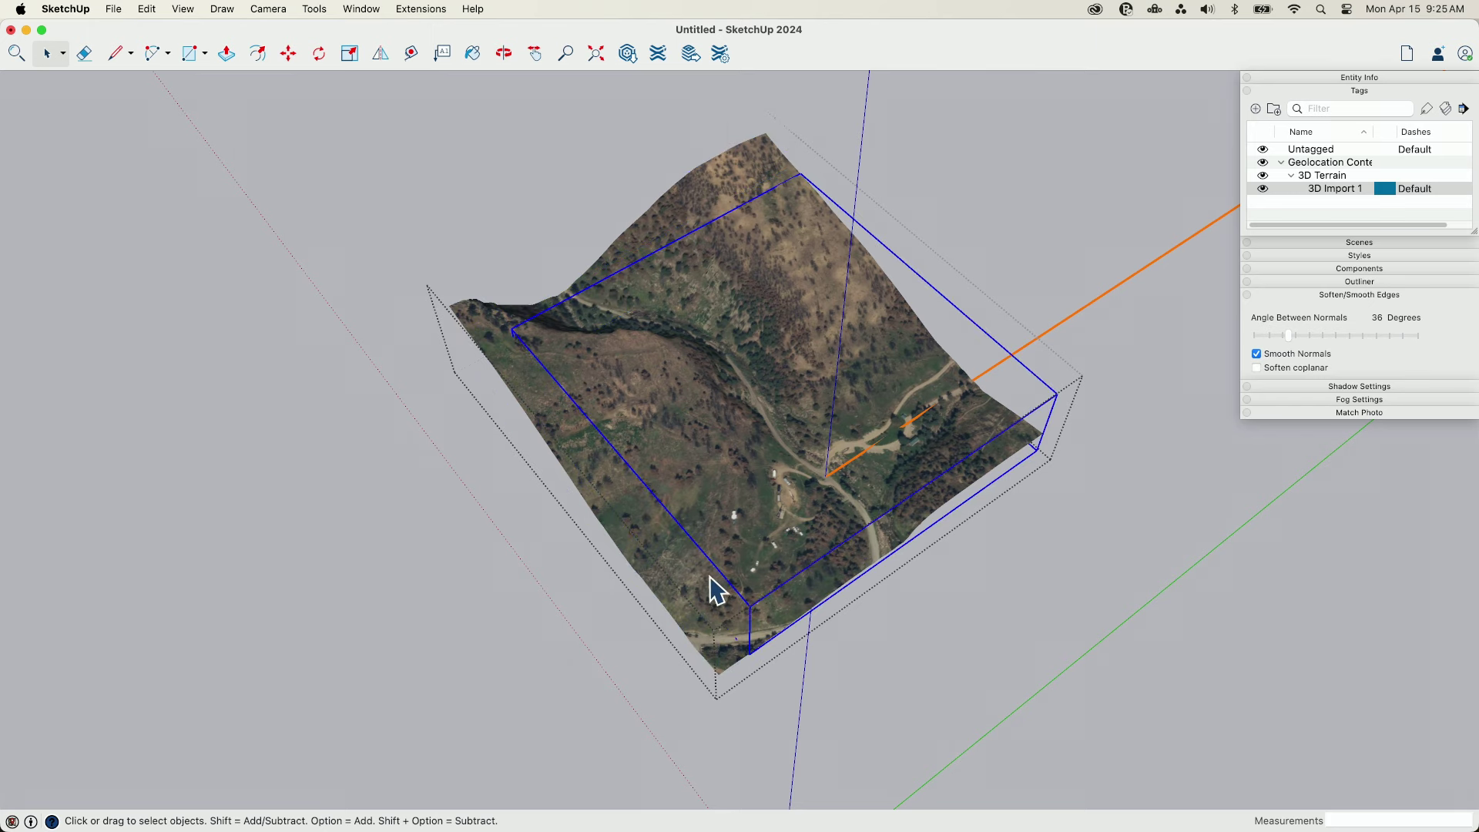
{"action": "key", "text": "o"}
{"action": "left_click_drag", "start_coordinate": [947, 604], "coordinate": [482, 363]}
{"action": "key", "text": "space"}
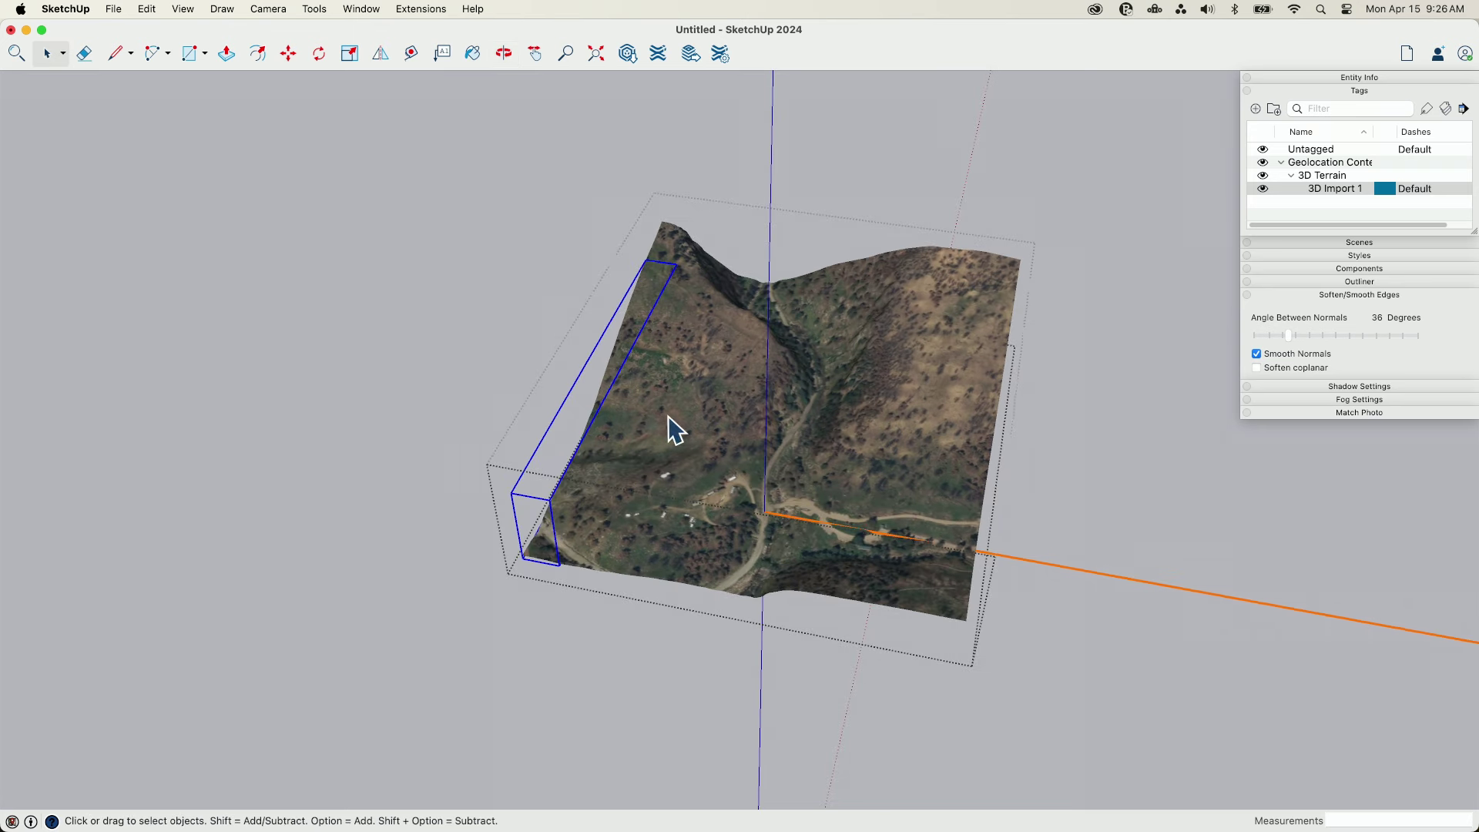
{"action": "left_click", "coordinate": [669, 262]}
{"action": "left_click", "coordinate": [694, 258]}
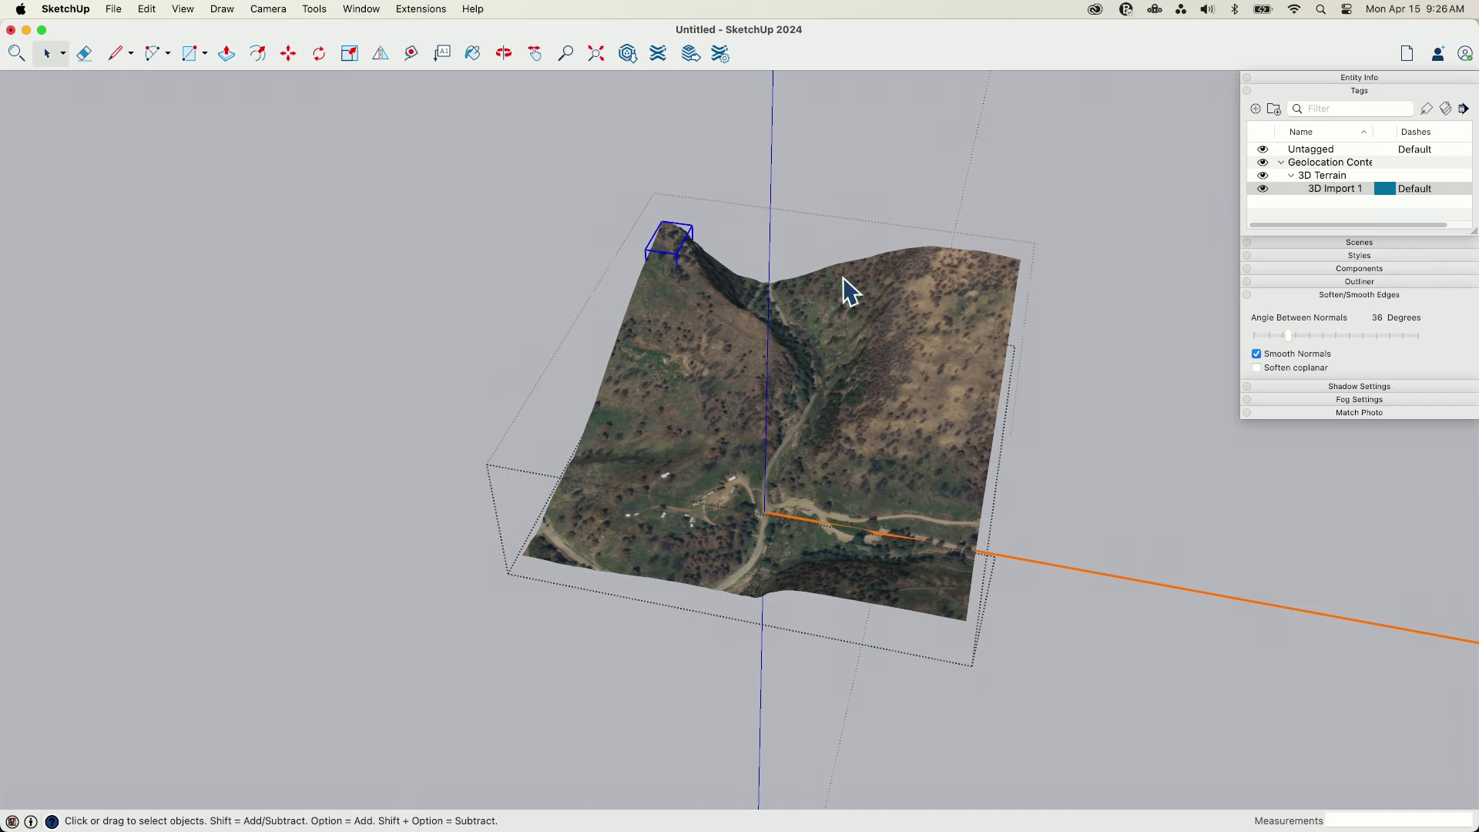
{"action": "left_click", "coordinate": [957, 294]}
{"action": "left_click", "coordinate": [637, 380]}
{"action": "left_click", "coordinate": [753, 413]}
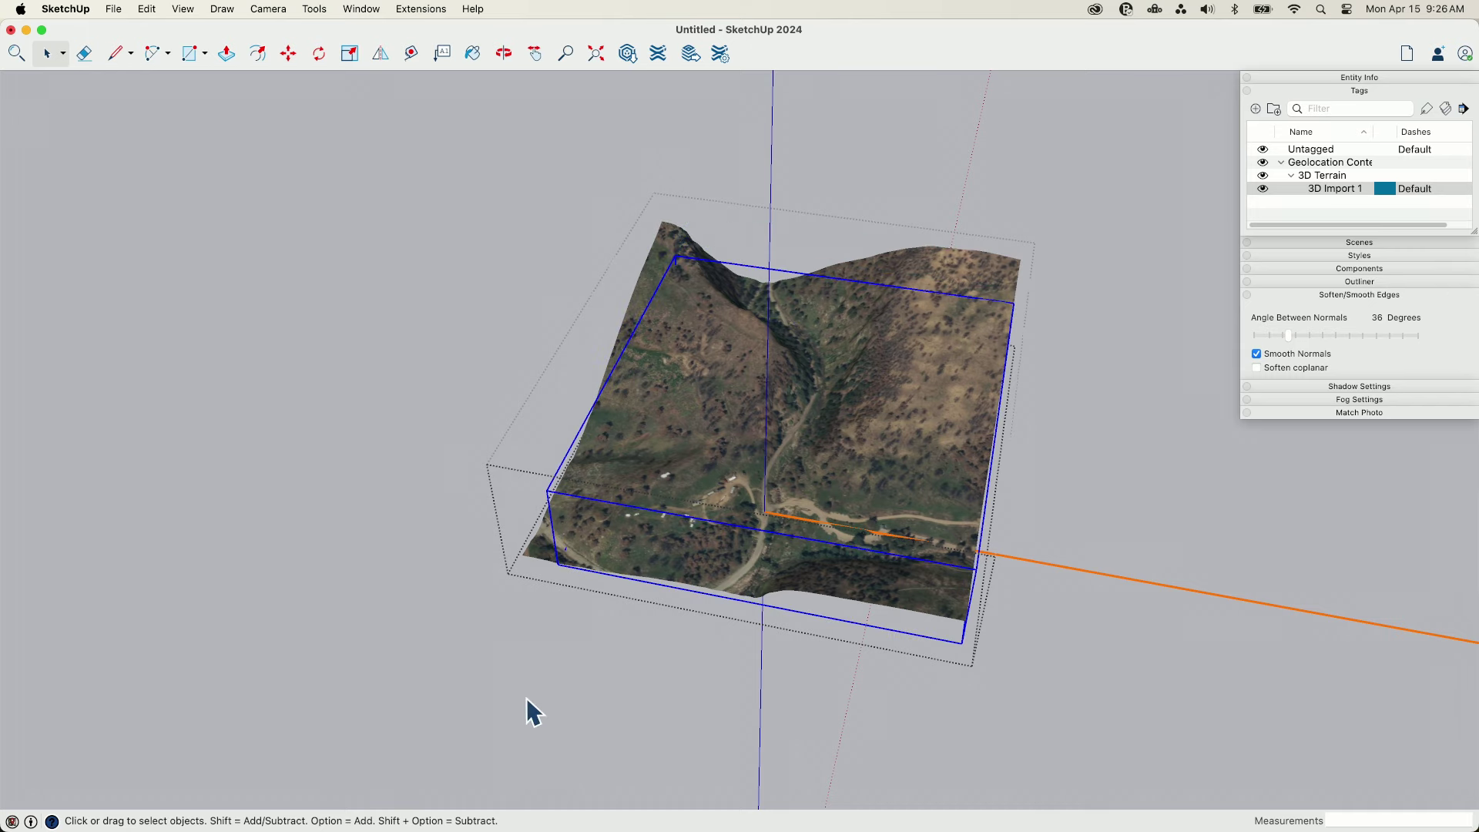
{"action": "middle_click_drag", "start_coordinate": [528, 709], "coordinate": [909, 685]}
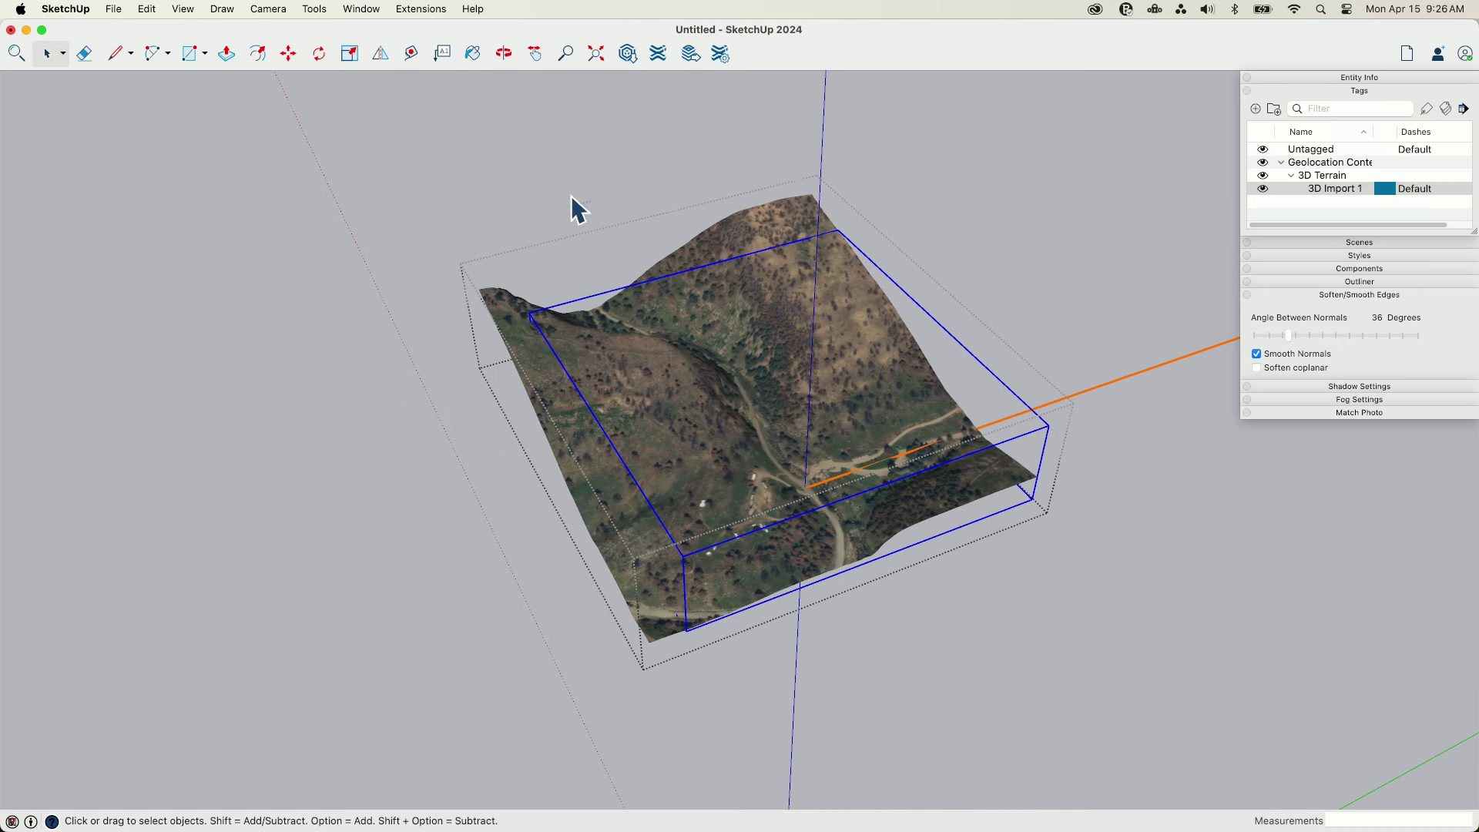
{"action": "left_click", "coordinate": [877, 129]}
{"action": "left_click", "coordinate": [763, 298]}
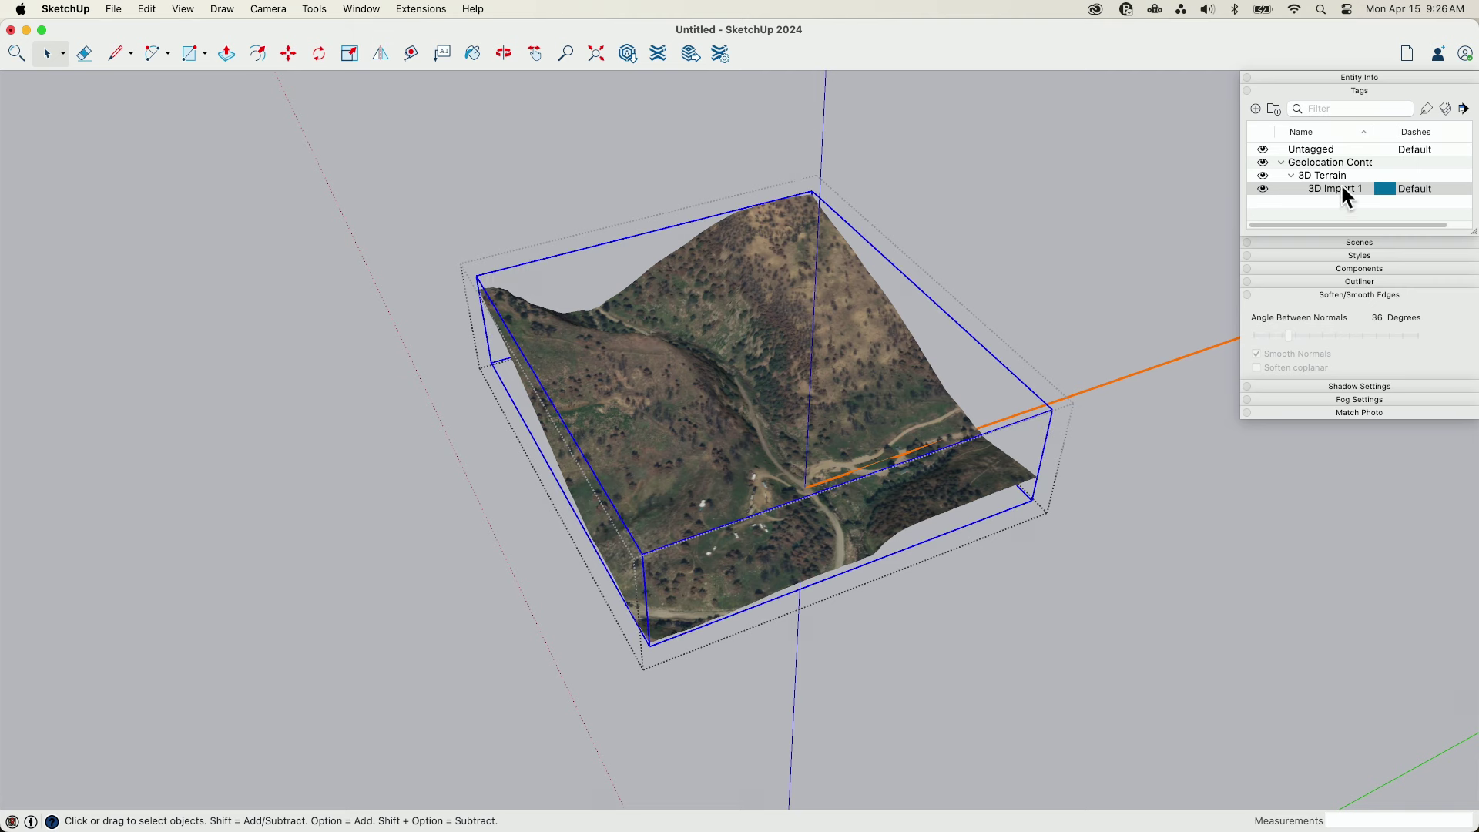
{"action": "left_click", "coordinate": [991, 143]}
{"action": "left_click", "coordinate": [878, 312]}
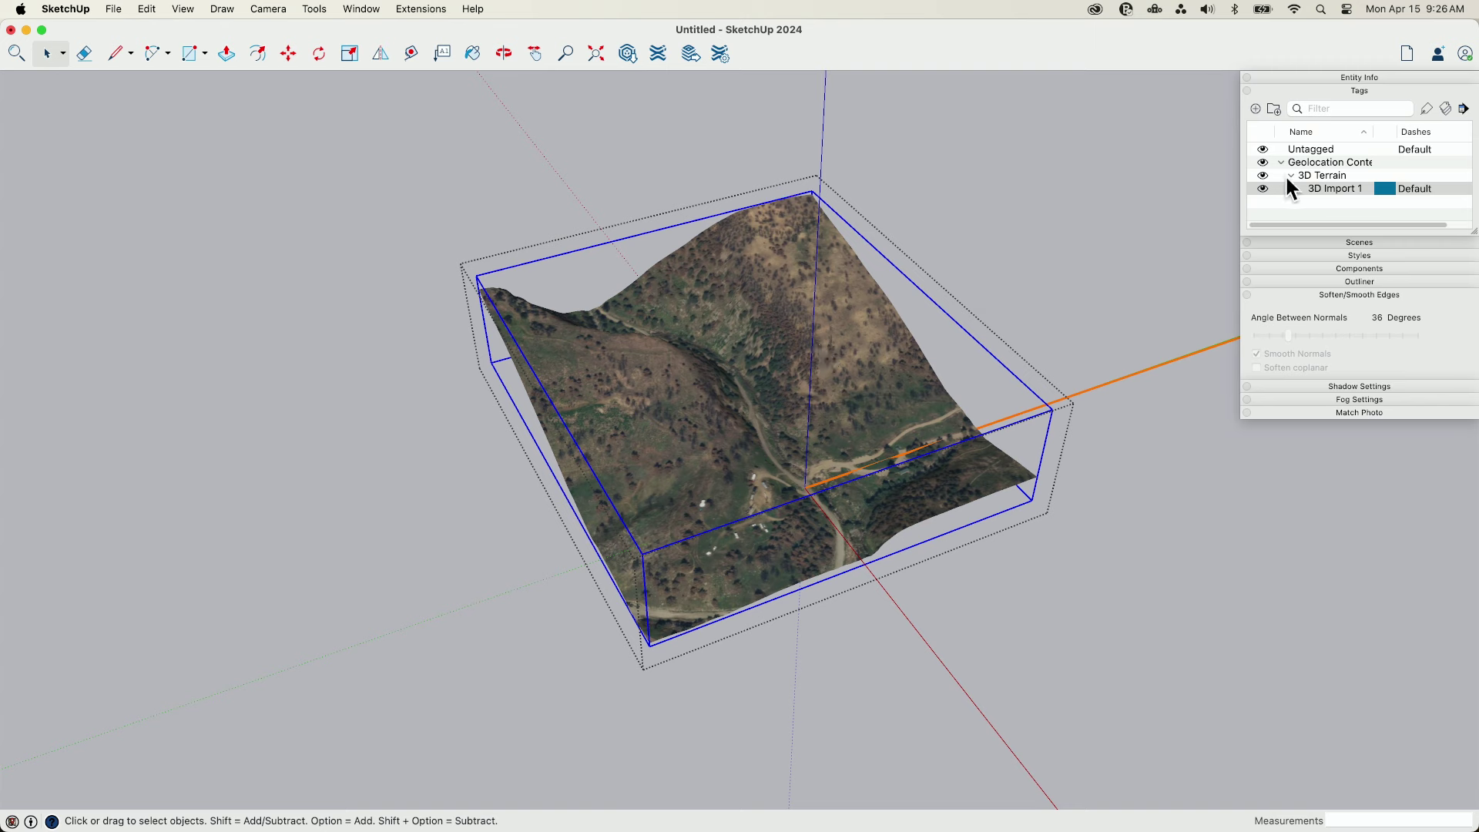
{"action": "left_click", "coordinate": [890, 169]}
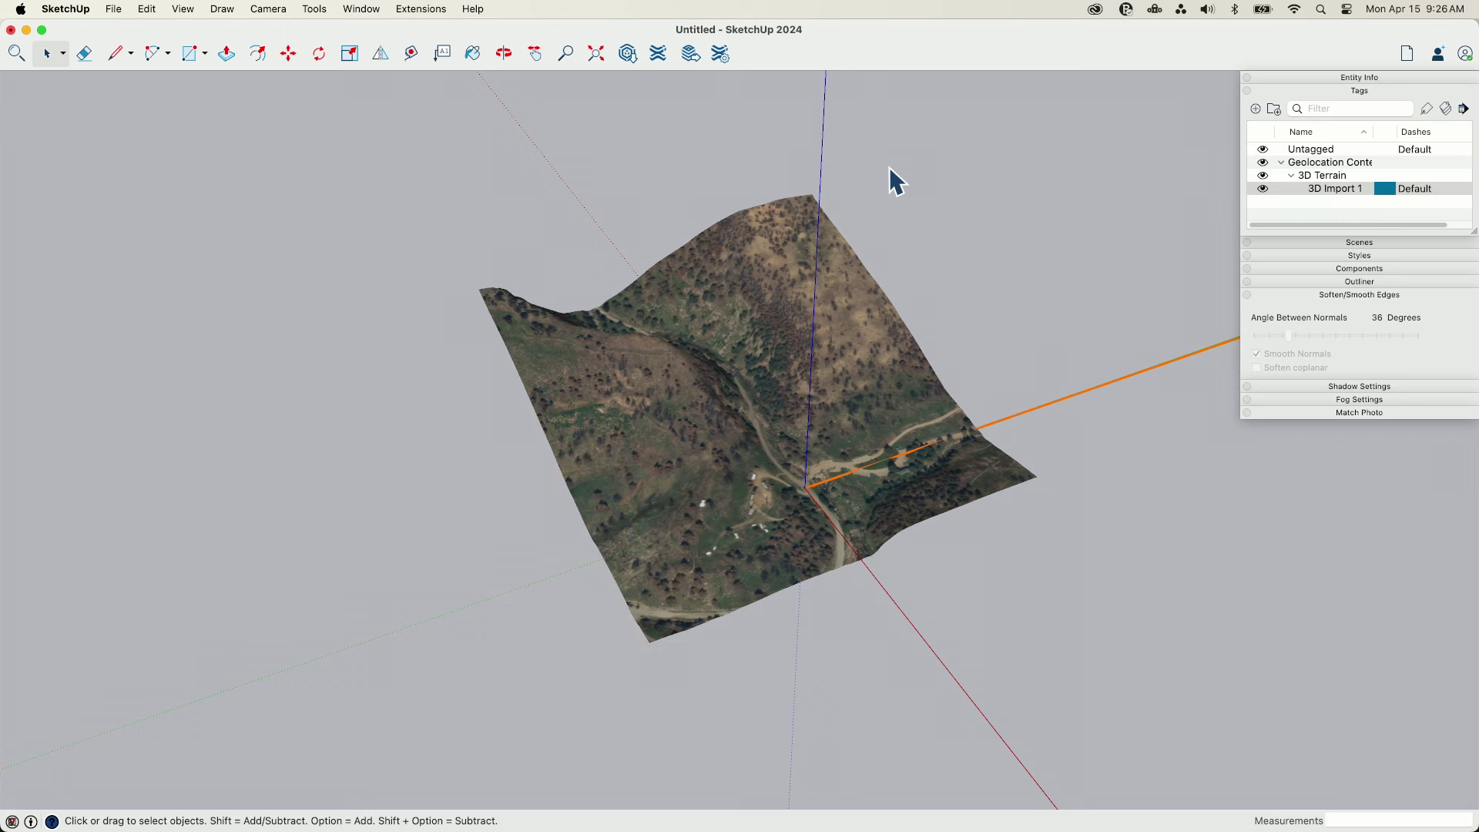
{"action": "left_click", "coordinate": [862, 339]}
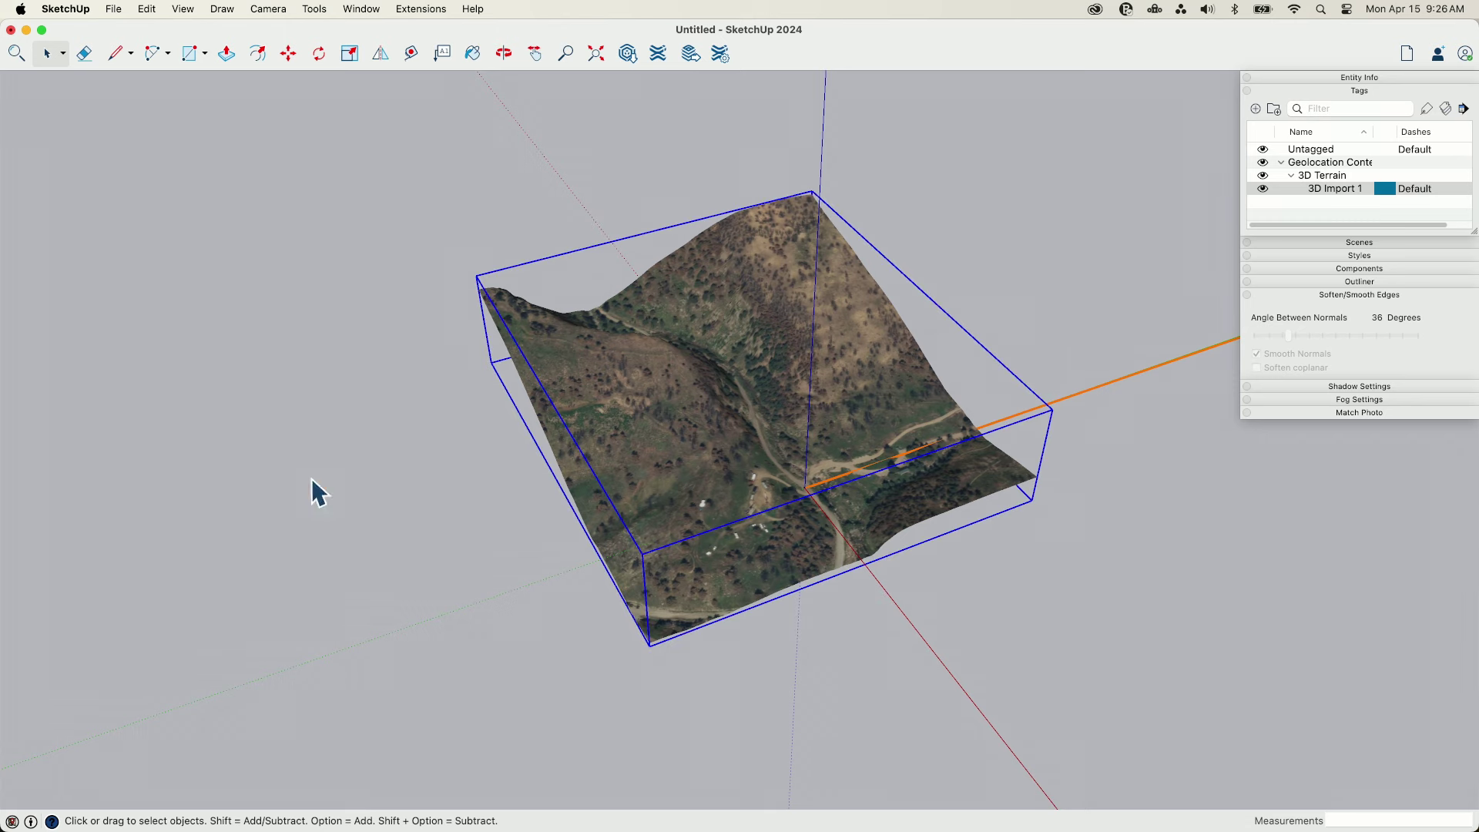
{"action": "middle_click_drag", "start_coordinate": [622, 320], "coordinate": [653, 359]}
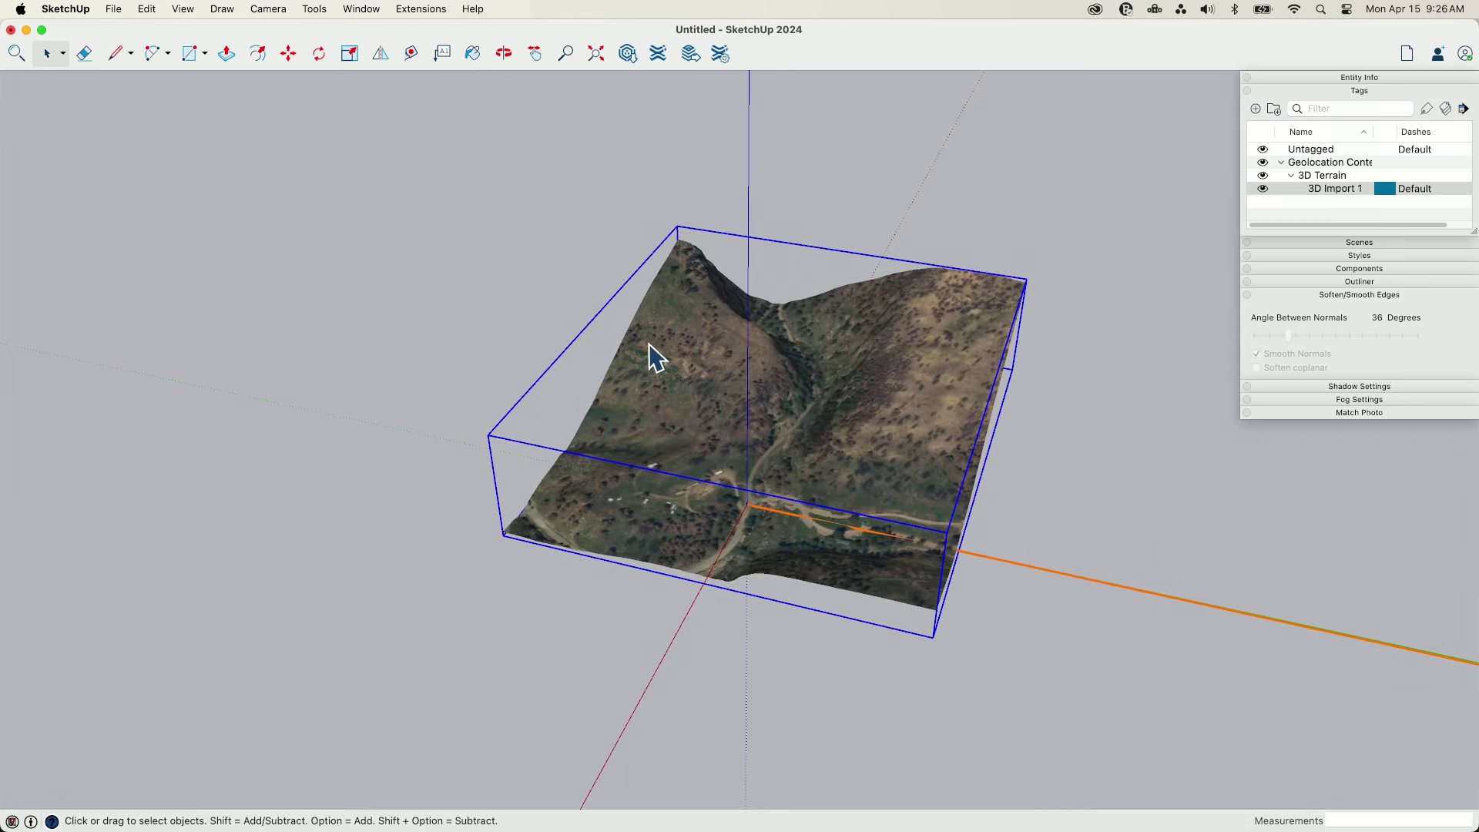
{"action": "middle_click_drag", "start_coordinate": [1027, 446], "coordinate": [1054, 547]}
{"action": "scroll", "coordinate": [916, 627], "scroll_direction": "down", "scroll_amount": 3}
{"action": "scroll", "coordinate": [733, 327], "scroll_direction": "up", "scroll_amount": 3}
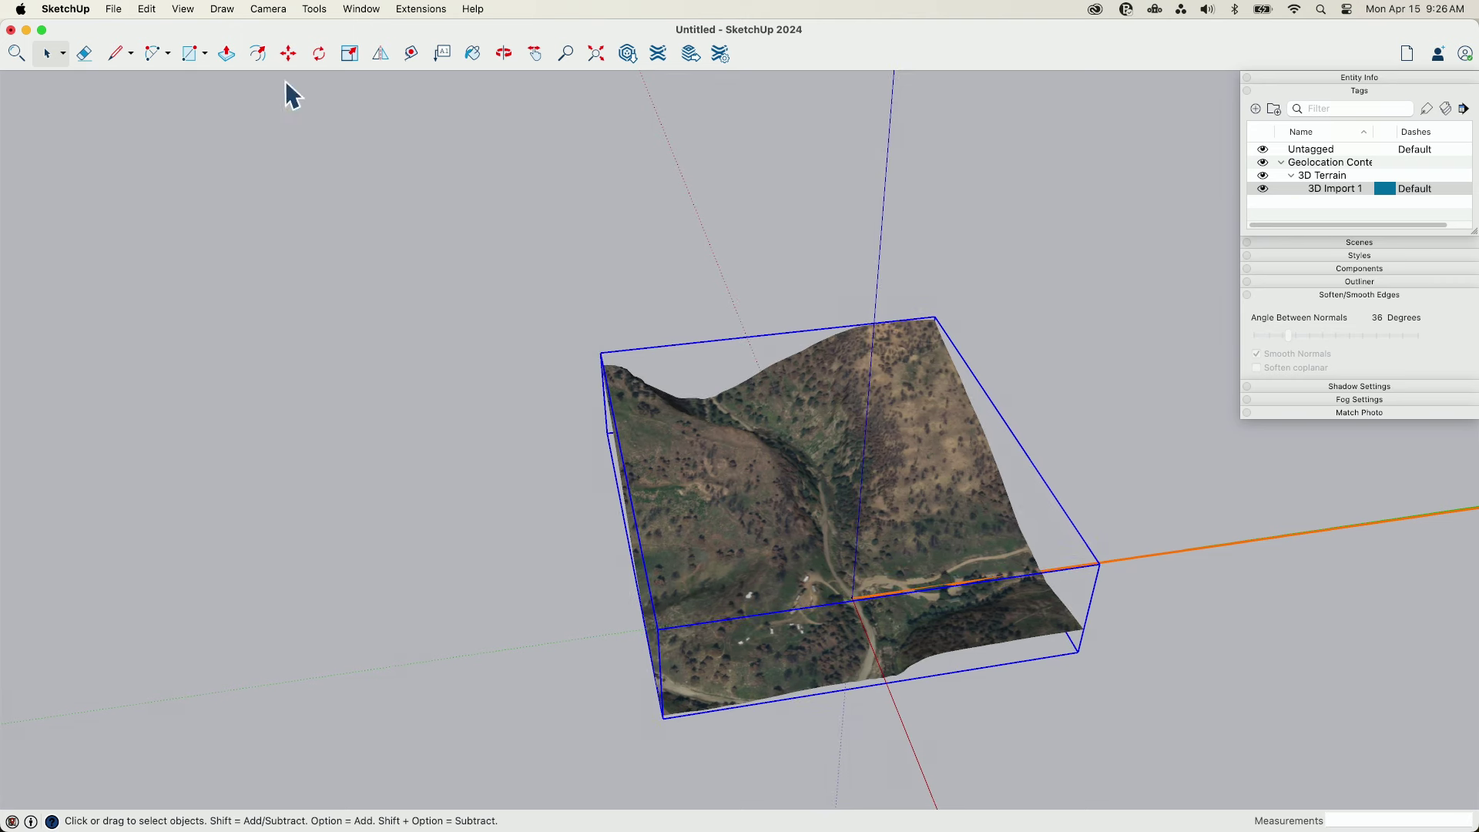
Reopen File > Add Location and continue to importing more site context
{"action": "left_click", "coordinate": [116, 9]}
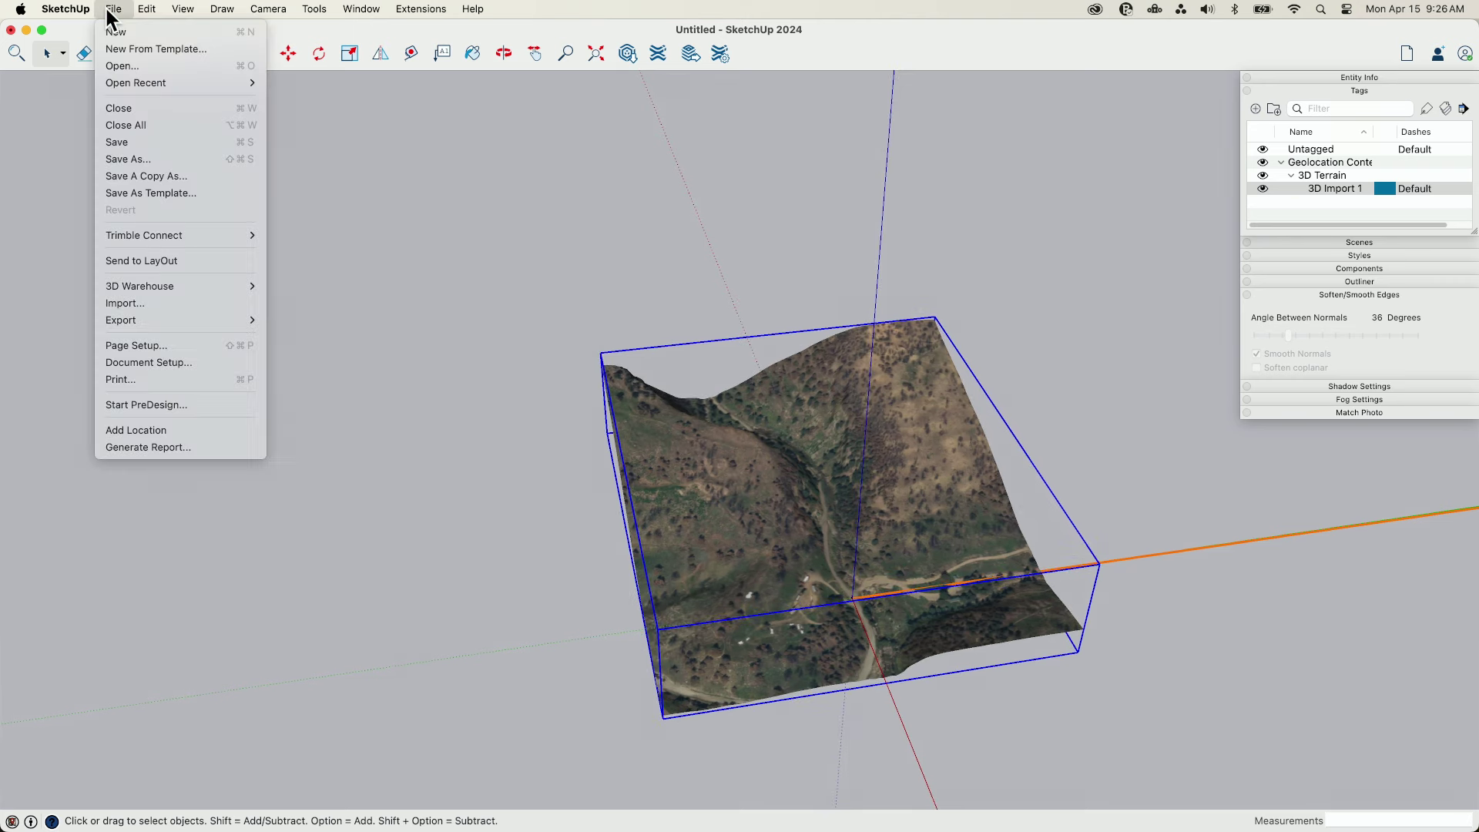
{"action": "left_click", "coordinate": [130, 428]}
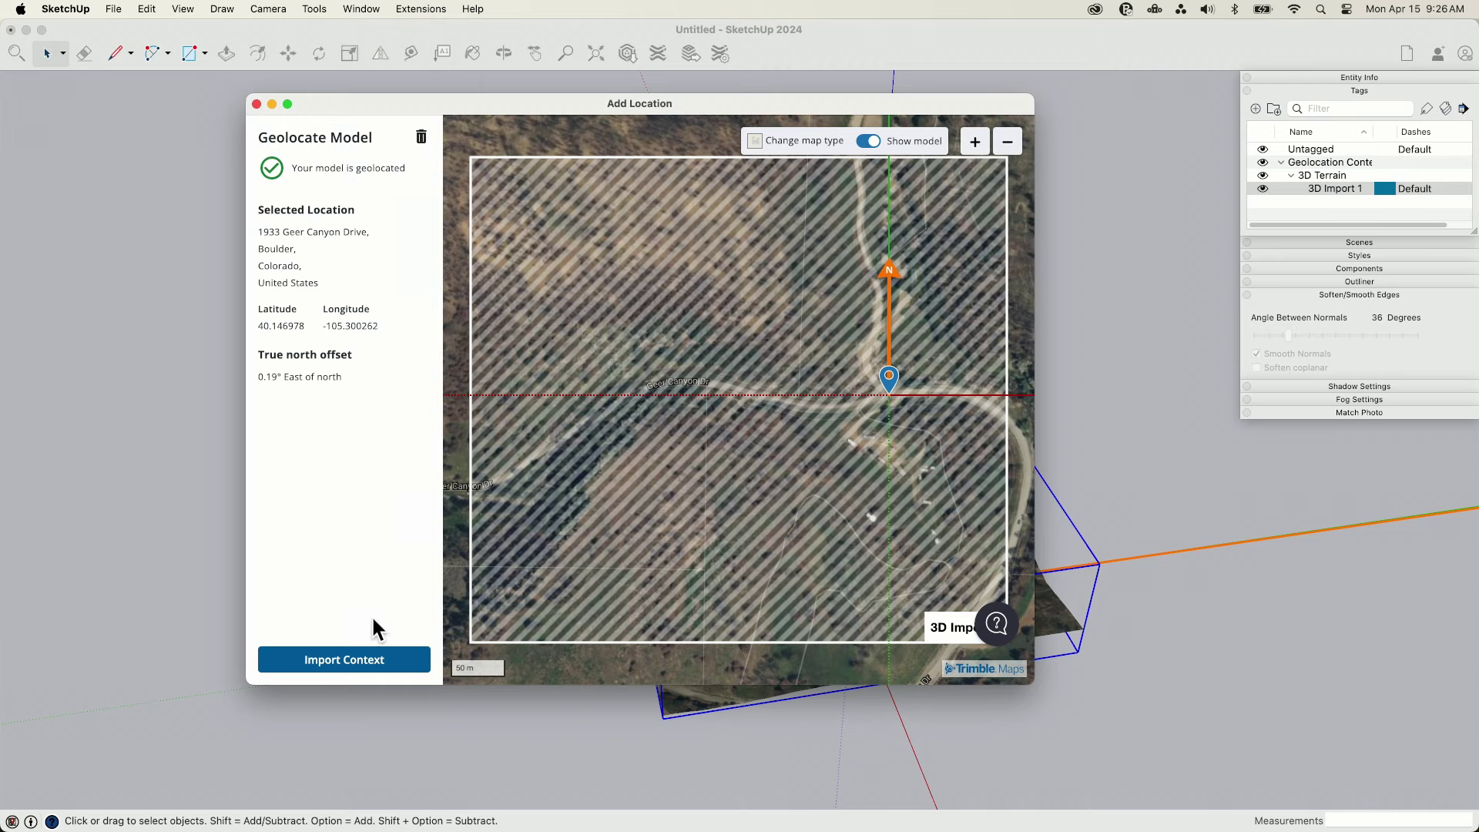
{"action": "left_click", "coordinate": [389, 663]}
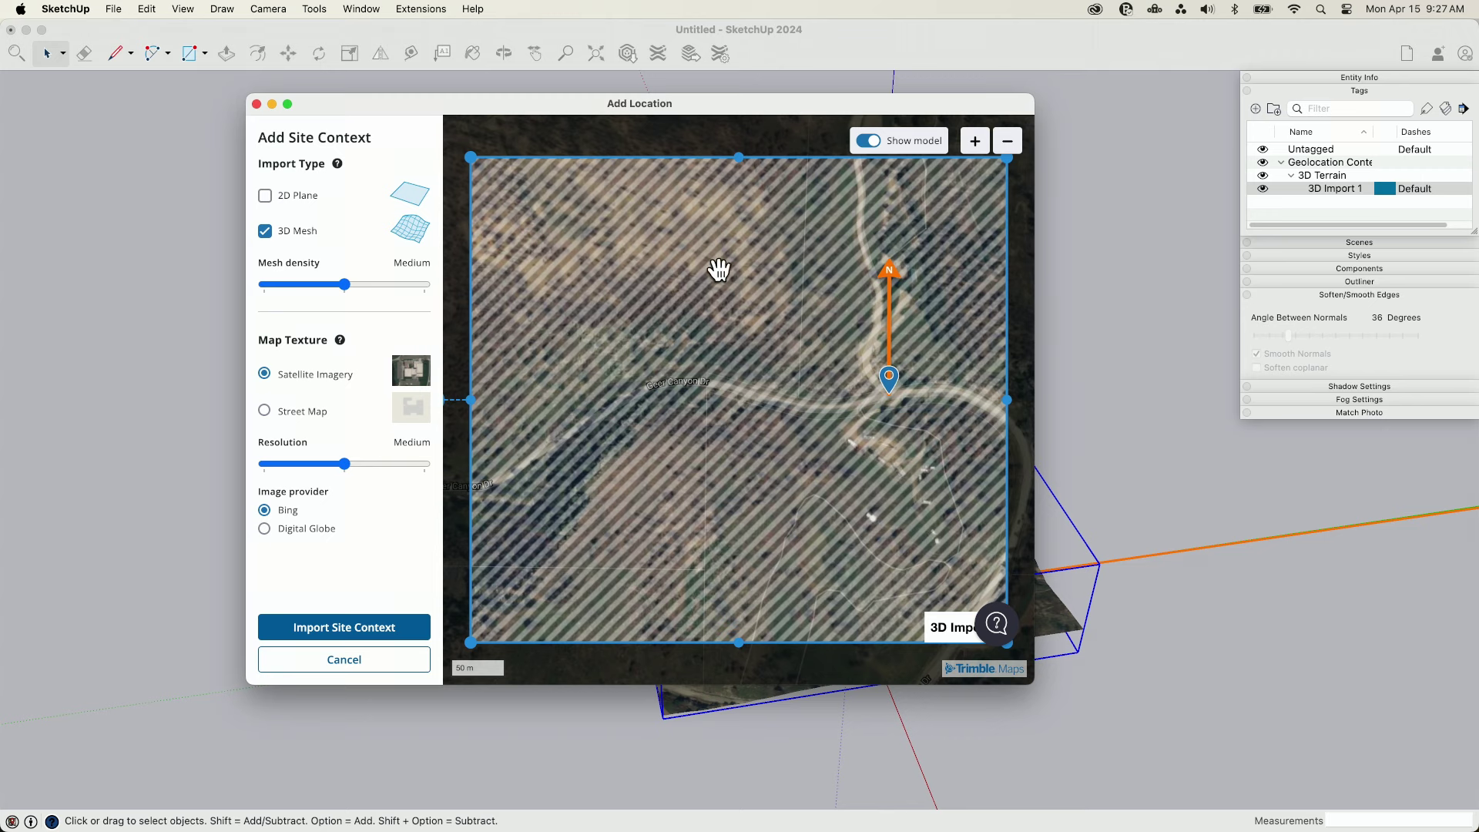
{"action": "scroll", "coordinate": [838, 277], "scroll_direction": "down", "scroll_amount": 5}
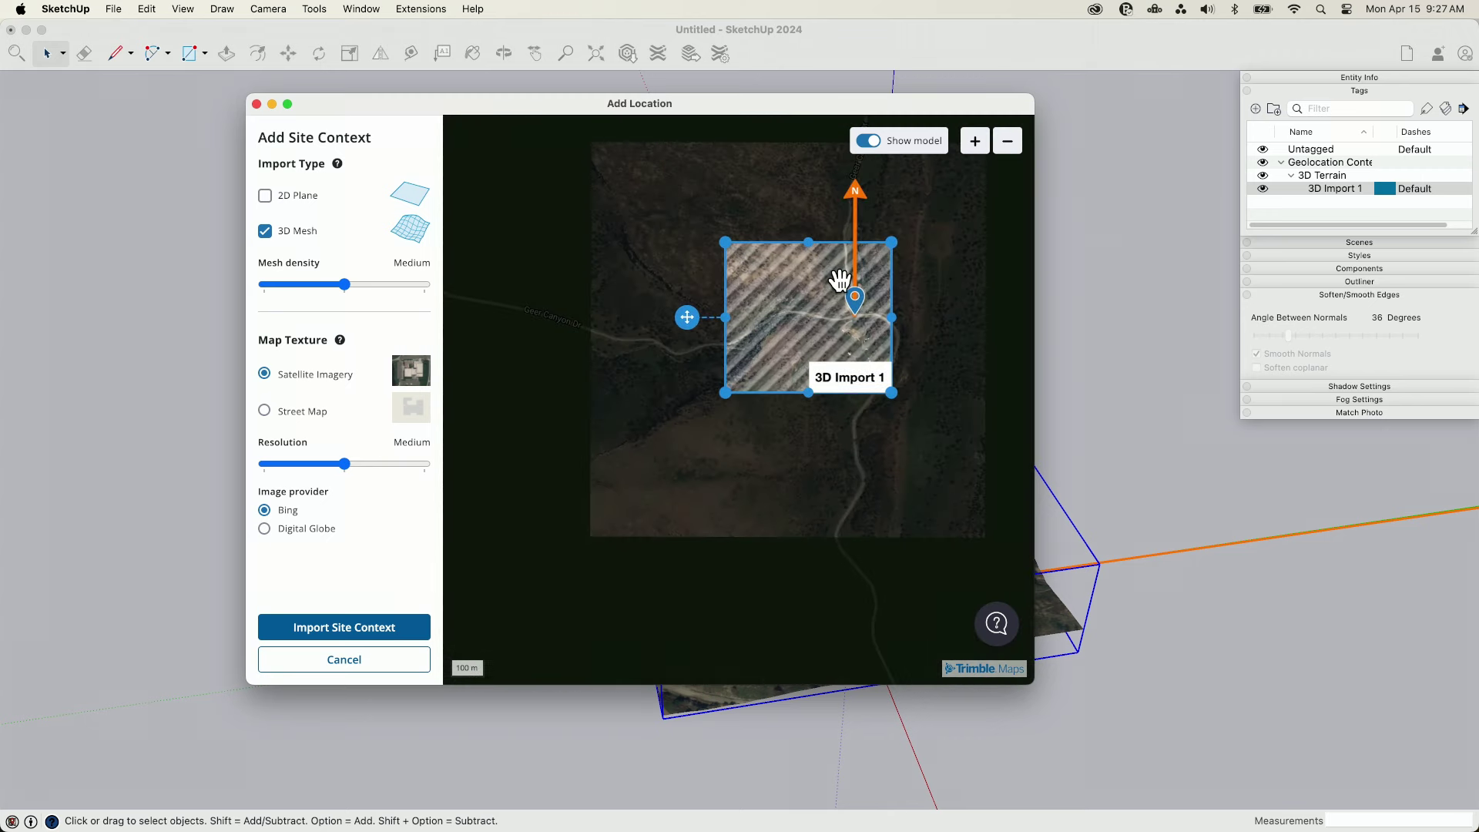
{"action": "scroll", "coordinate": [839, 279], "scroll_direction": "down", "scroll_amount": 2}
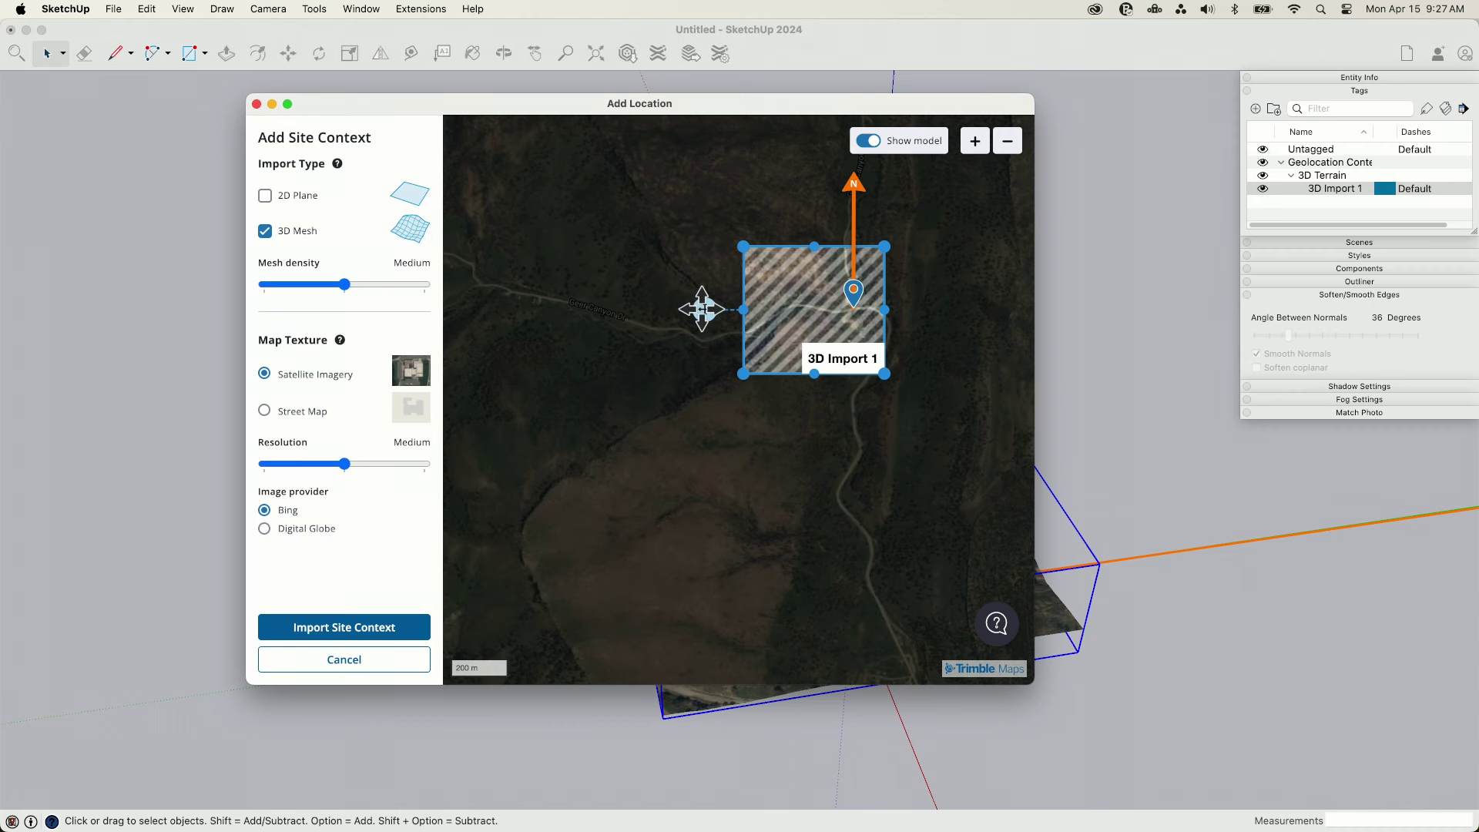
Place the import area just south of the first tile, import it, and close
{"action": "mouse_move", "coordinate": [700, 311]}
{"action": "left_mouse_down"}
{"action": "mouse_move", "coordinate": [544, 224]}
{"action": "mouse_move", "coordinate": [593, 464]}
{"action": "mouse_move", "coordinate": [677, 459]}
{"action": "mouse_move", "coordinate": [759, 561]}
{"action": "mouse_move", "coordinate": [436, 459]}
{"action": "mouse_move", "coordinate": [562, 588]}
{"action": "mouse_move", "coordinate": [607, 496]}
{"action": "mouse_move", "coordinate": [664, 505]}
{"action": "mouse_move", "coordinate": [702, 465]}
{"action": "mouse_move", "coordinate": [700, 432]}
{"action": "mouse_move", "coordinate": [695, 508]}
{"action": "mouse_move", "coordinate": [695, 439]}
{"action": "left_mouse_up"}
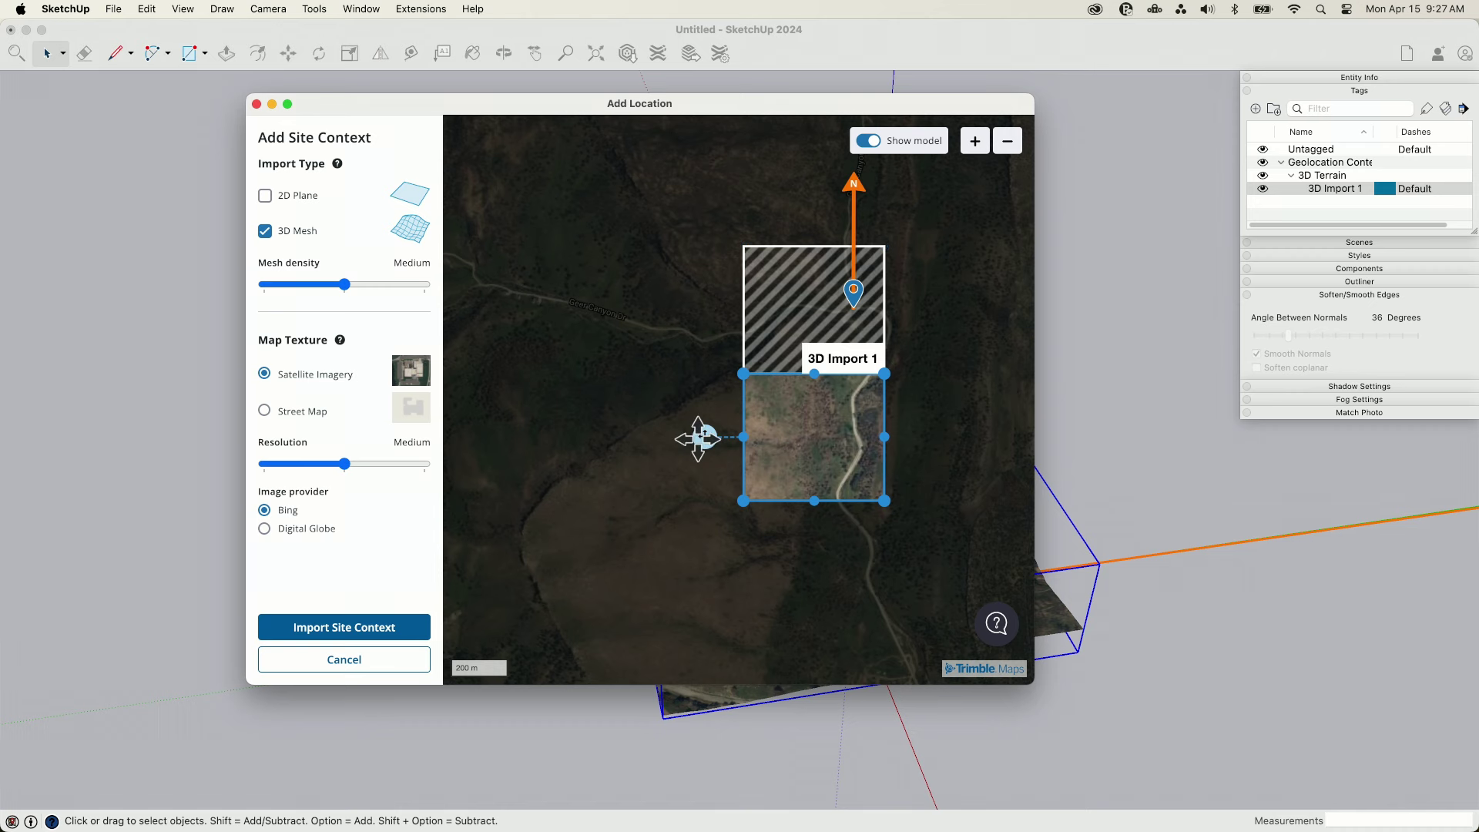
{"action": "left_click", "coordinate": [398, 636]}
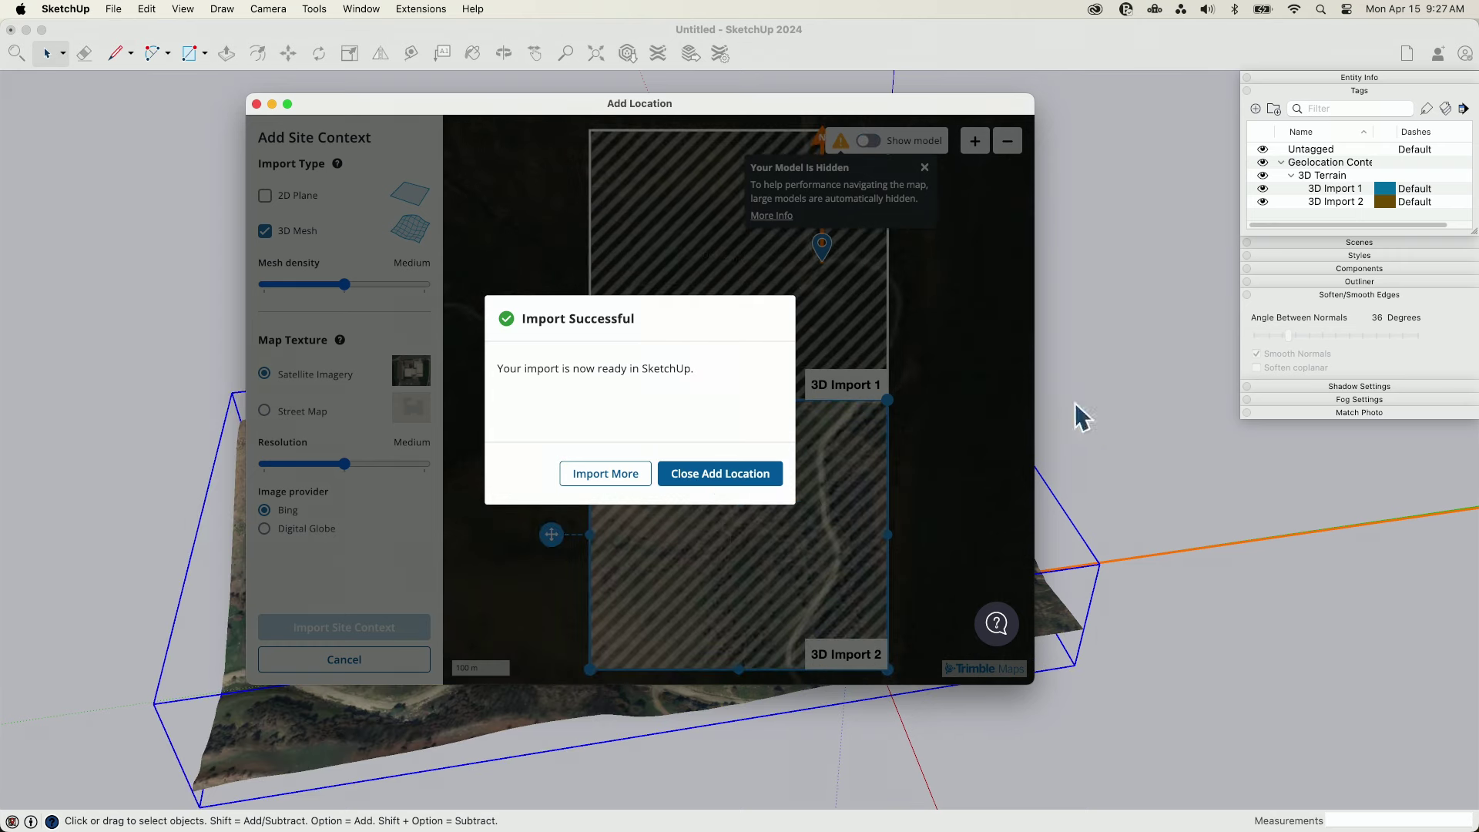
{"action": "left_click", "coordinate": [705, 473]}
Orbit the terrain, enter its group, and select the left and right tiles in turn
{"action": "scroll", "coordinate": [987, 391], "scroll_direction": "down", "scroll_amount": 3}
{"action": "middle_click_drag", "start_coordinate": [986, 391], "coordinate": [732, 420]}
{"action": "middle_click_drag", "start_coordinate": [694, 495], "coordinate": [677, 530]}
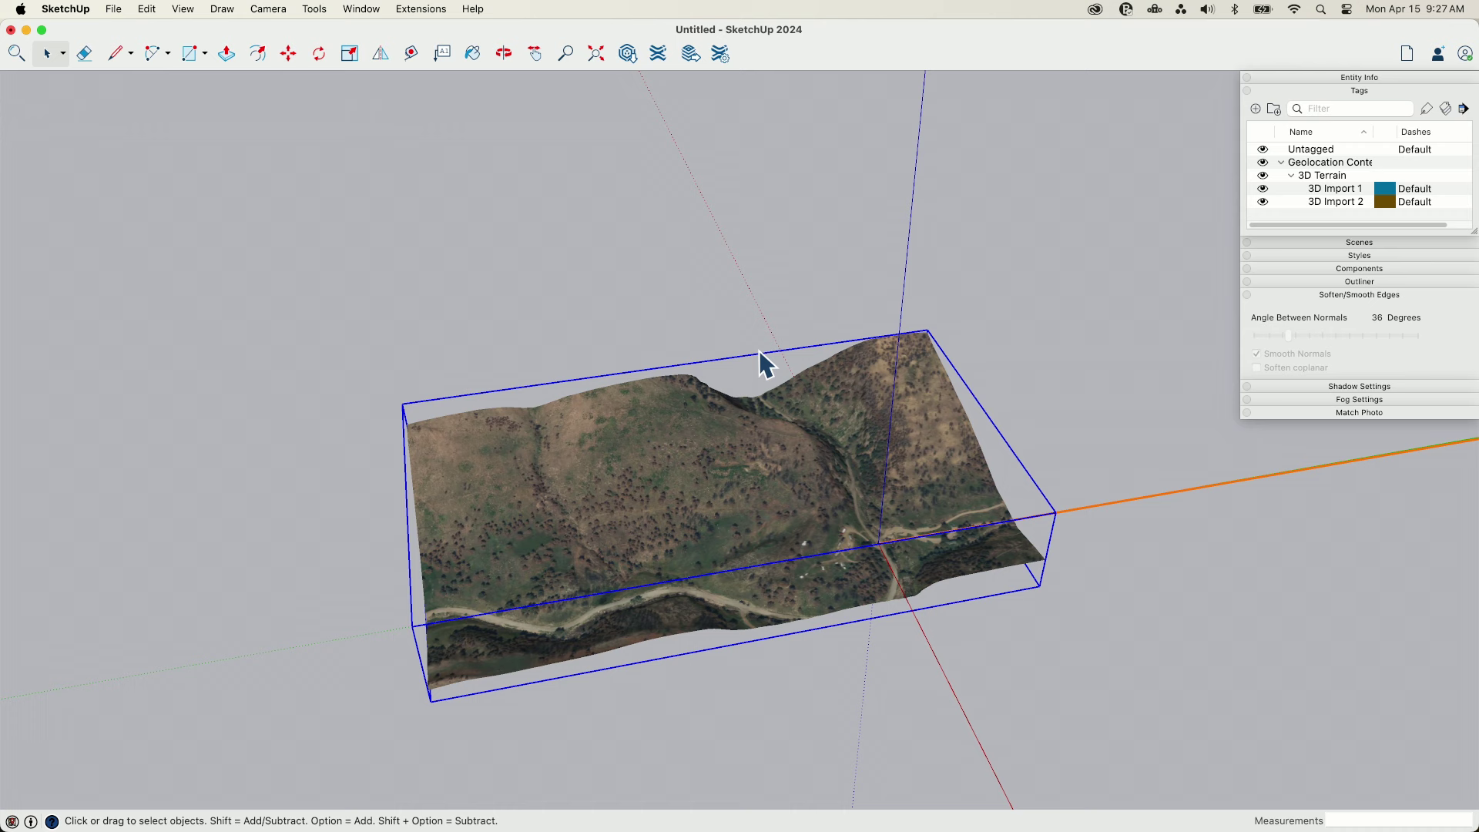
{"action": "double_click", "coordinate": [660, 498]}
{"action": "left_click", "coordinate": [607, 486]}
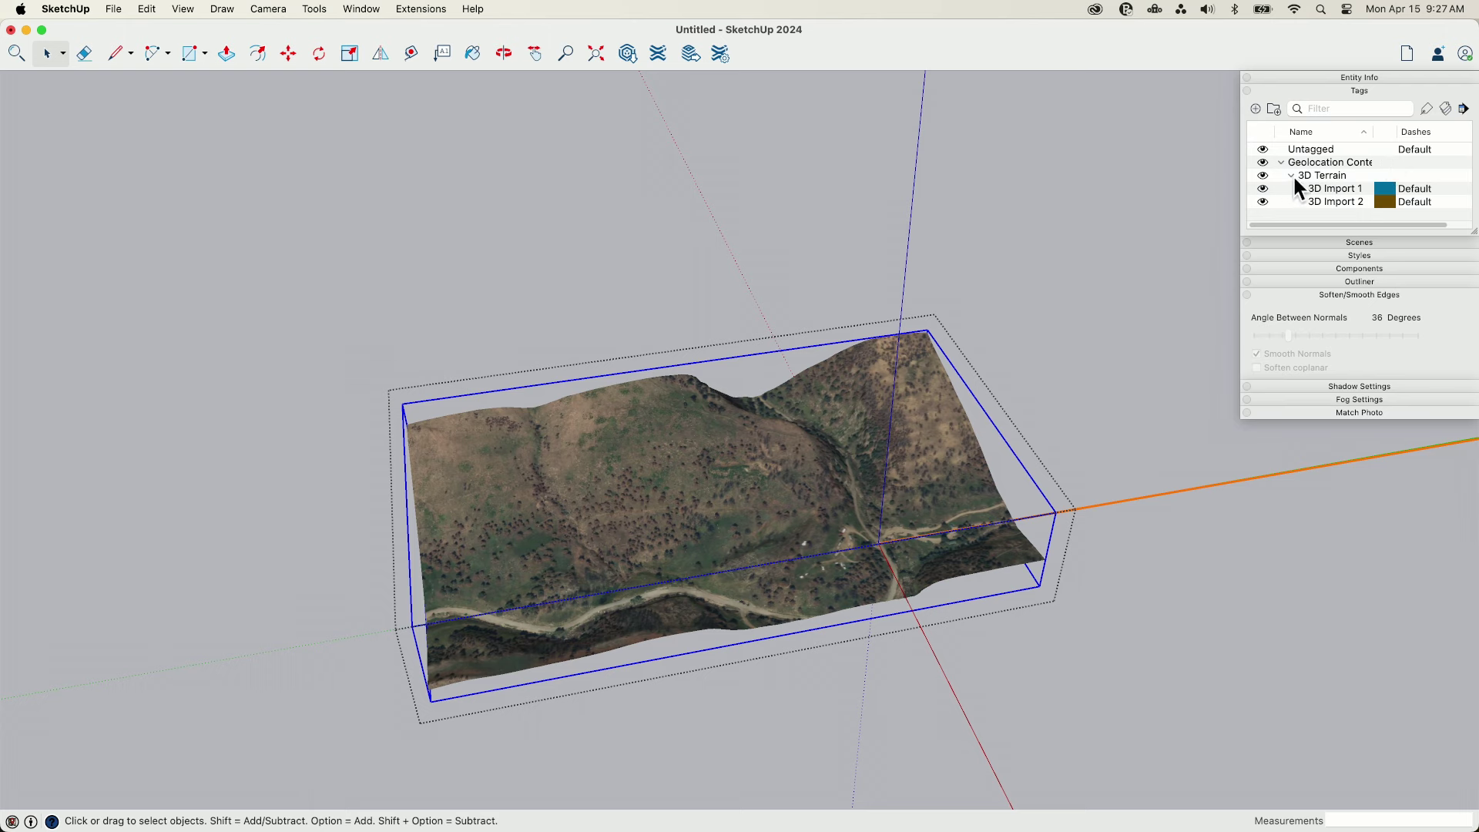
{"action": "key", "text": "Escape"}
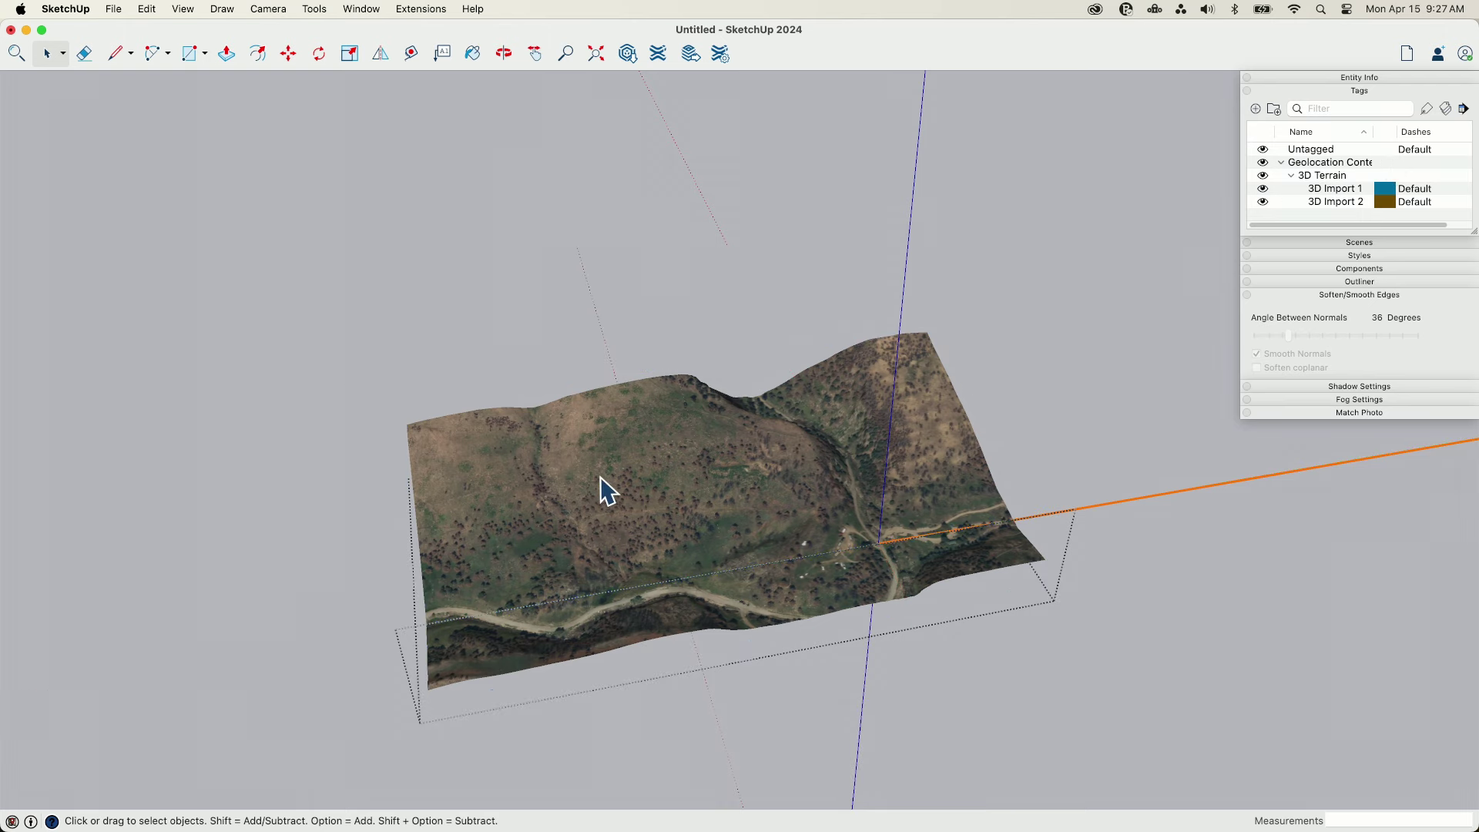
{"action": "left_click", "coordinate": [581, 468]}
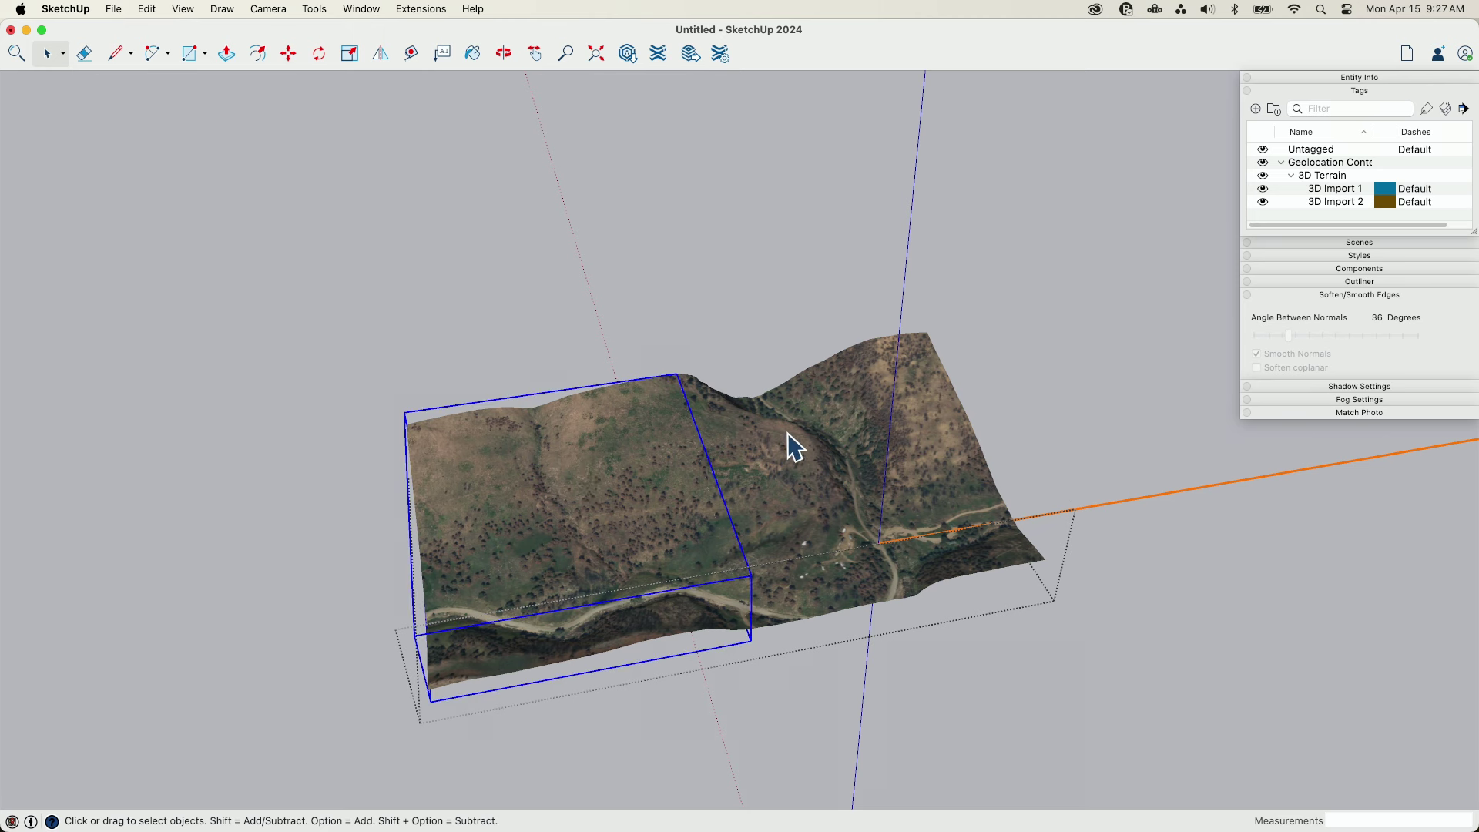
{"action": "left_click", "coordinate": [788, 434]}
{"action": "left_click", "coordinate": [597, 493]}
Open the left tile to inspect its mesh pieces, then exit and view the whole joined terrain
{"action": "double_click", "coordinate": [601, 505]}
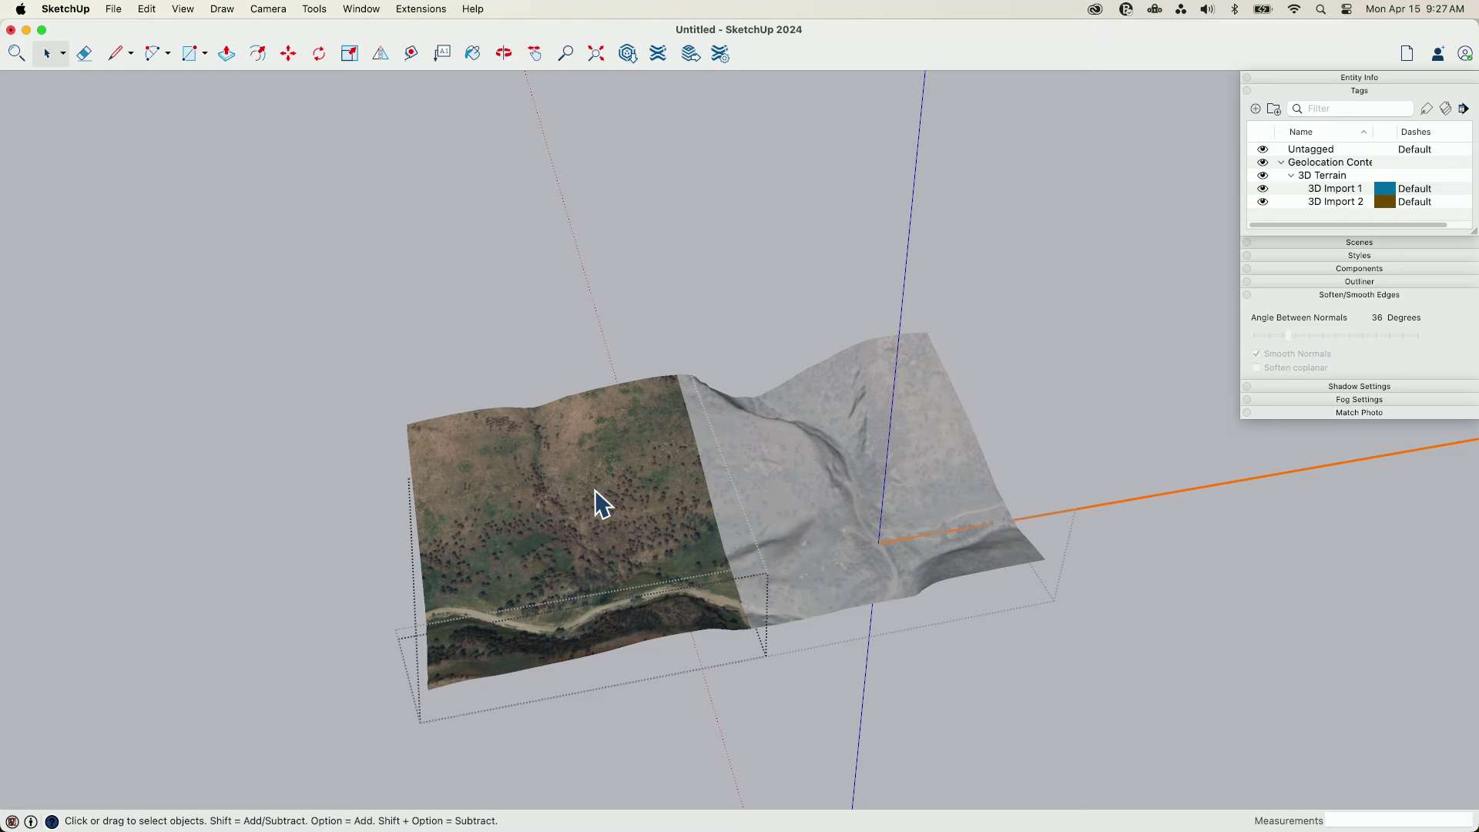
{"action": "left_click", "coordinate": [505, 570]}
{"action": "scroll", "coordinate": [409, 473], "scroll_direction": "up", "scroll_amount": 3}
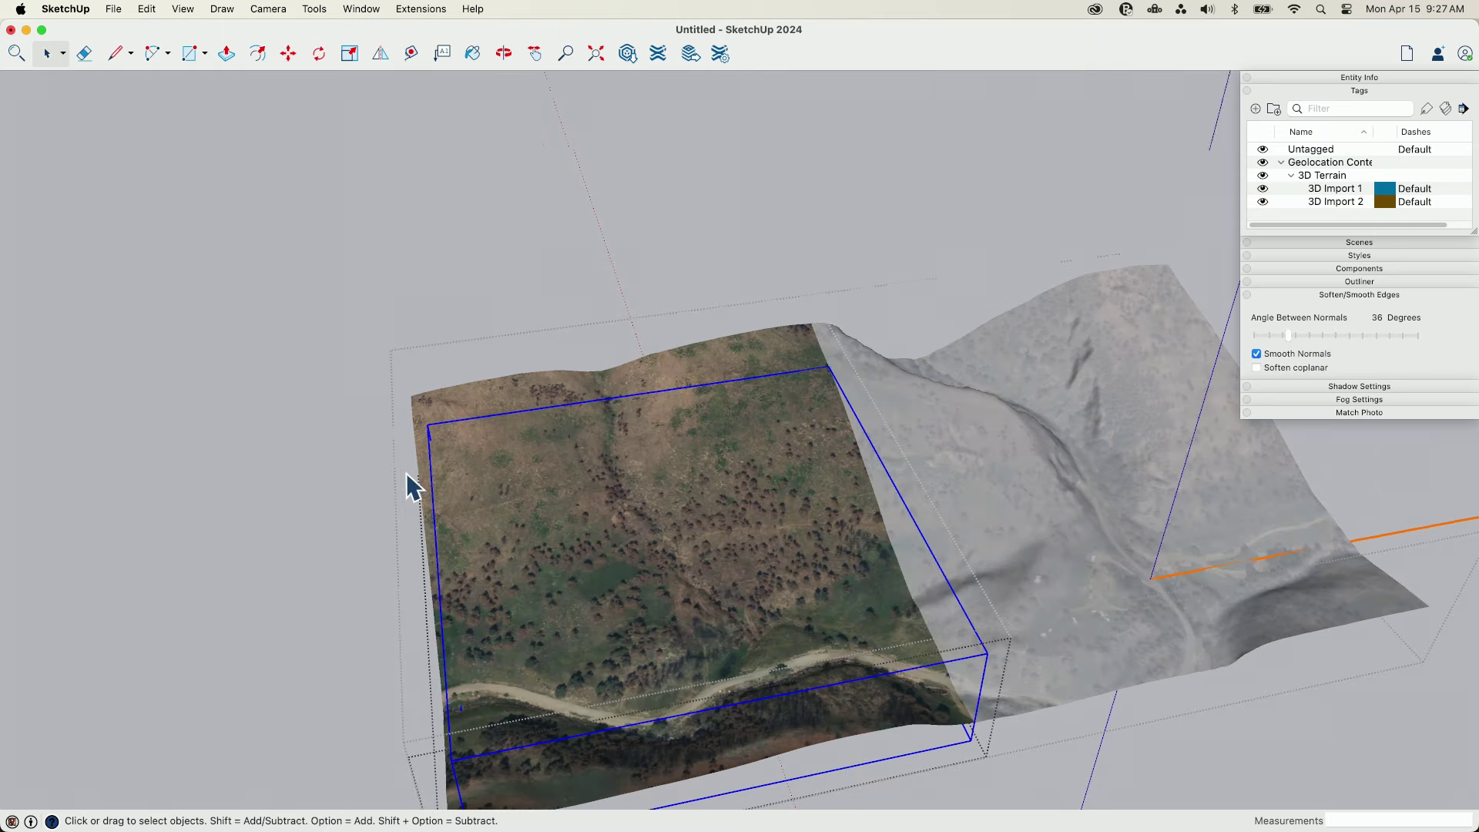
{"action": "left_click", "coordinate": [429, 462]}
{"action": "left_click", "coordinate": [420, 397]}
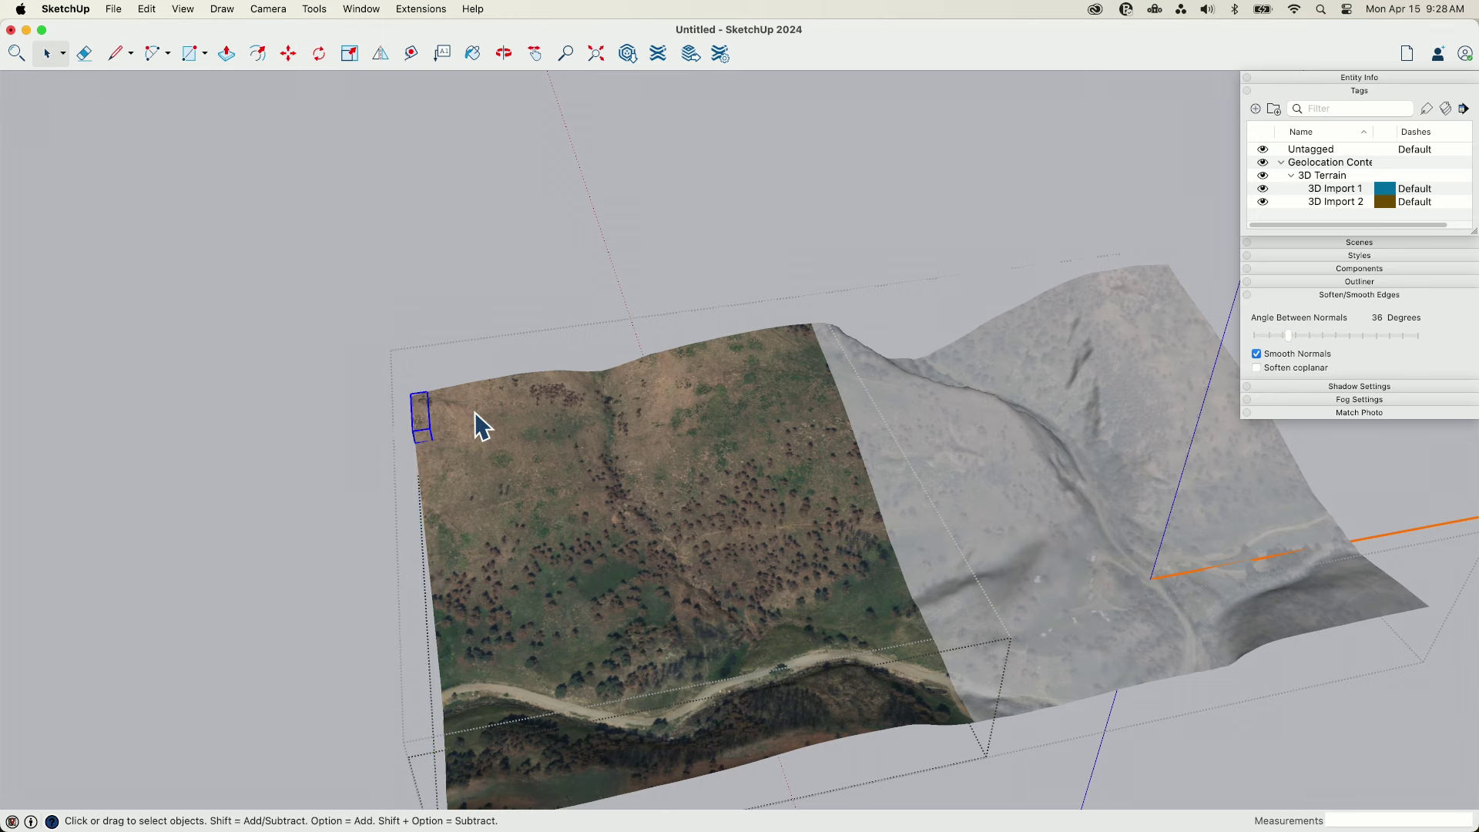
{"action": "left_click", "coordinate": [428, 495]}
{"action": "left_click", "coordinate": [424, 432]}
{"action": "left_click", "coordinate": [518, 419]}
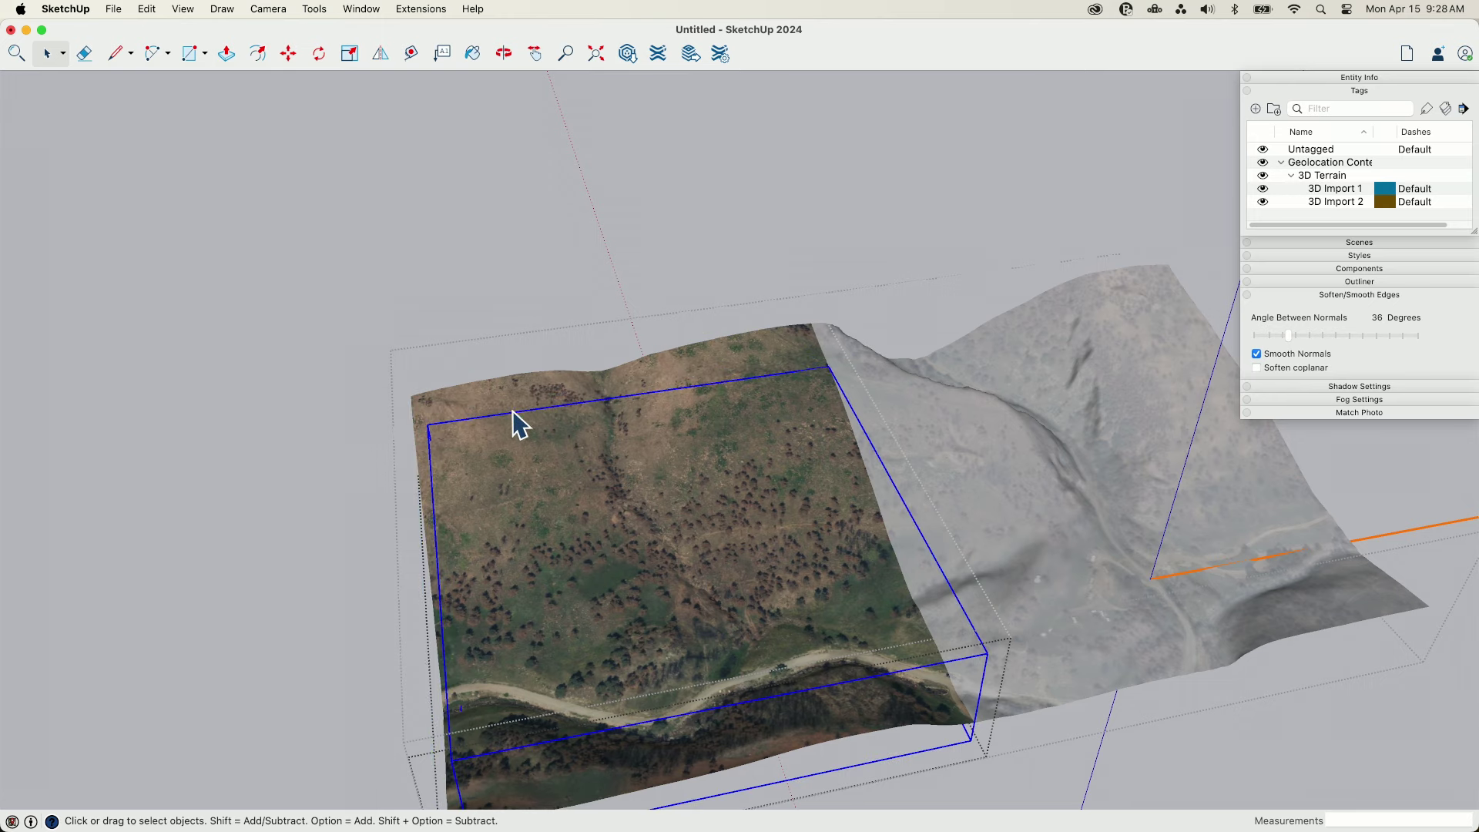
{"action": "left_click", "coordinate": [506, 270]}
{"action": "middle_click_drag", "start_coordinate": [528, 331], "coordinate": [966, 556]}
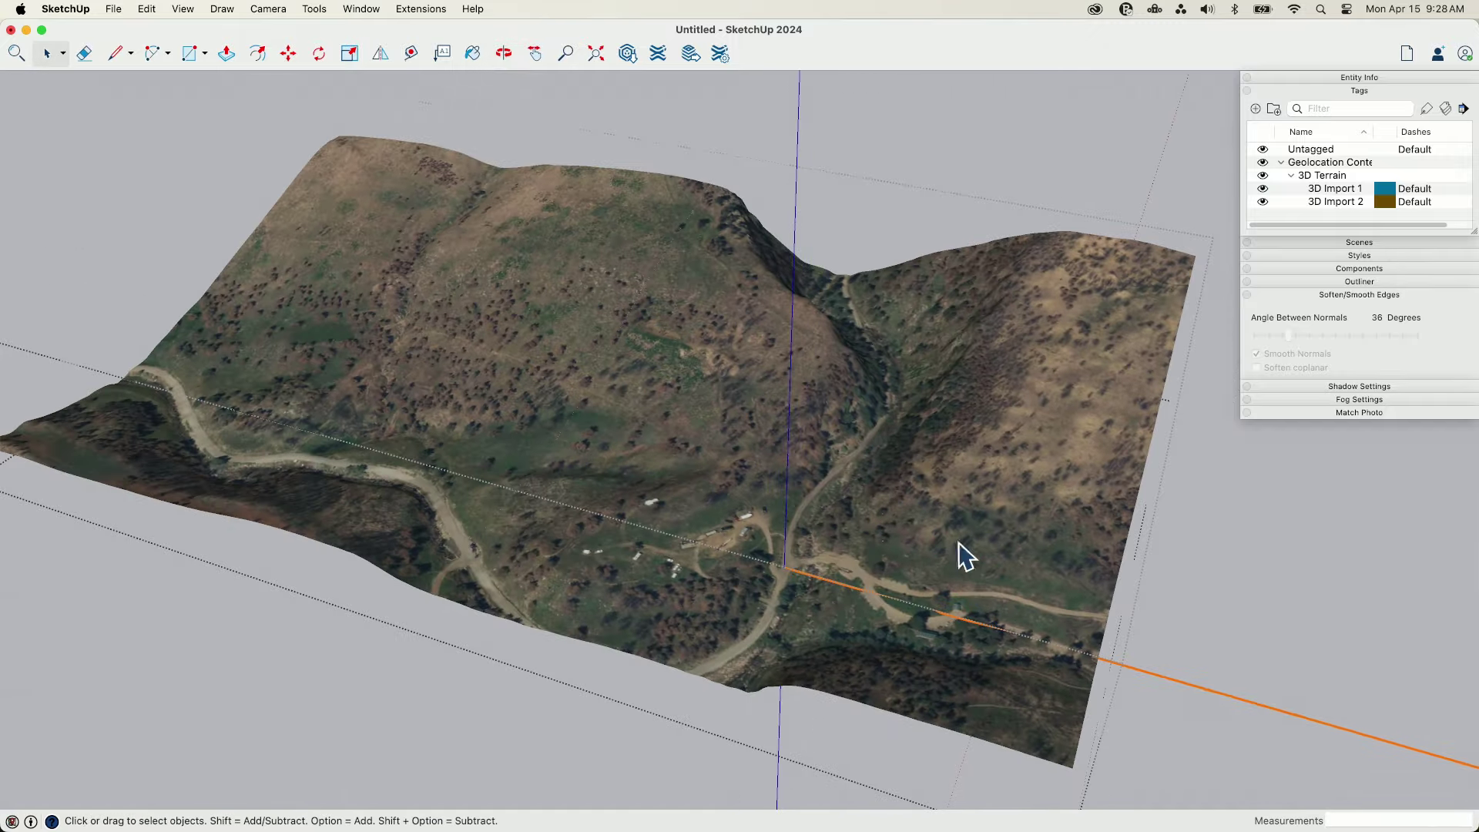
Orbit and zoom the terrain from low perspective and near top-down angles
{"action": "scroll", "coordinate": [757, 603], "scroll_direction": "up", "scroll_amount": 2}
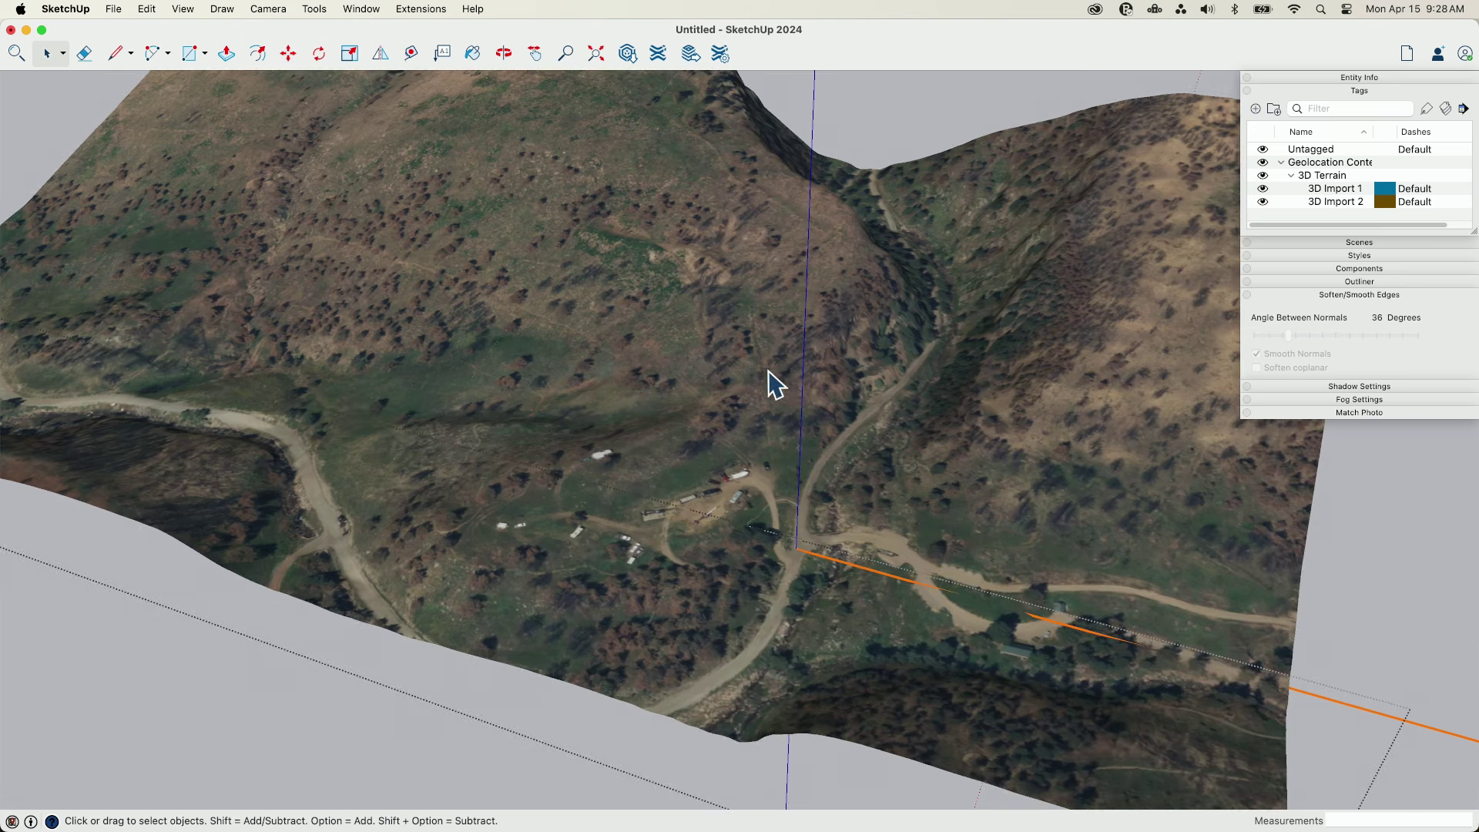
{"action": "scroll", "coordinate": [739, 543], "scroll_direction": "up", "scroll_amount": 3}
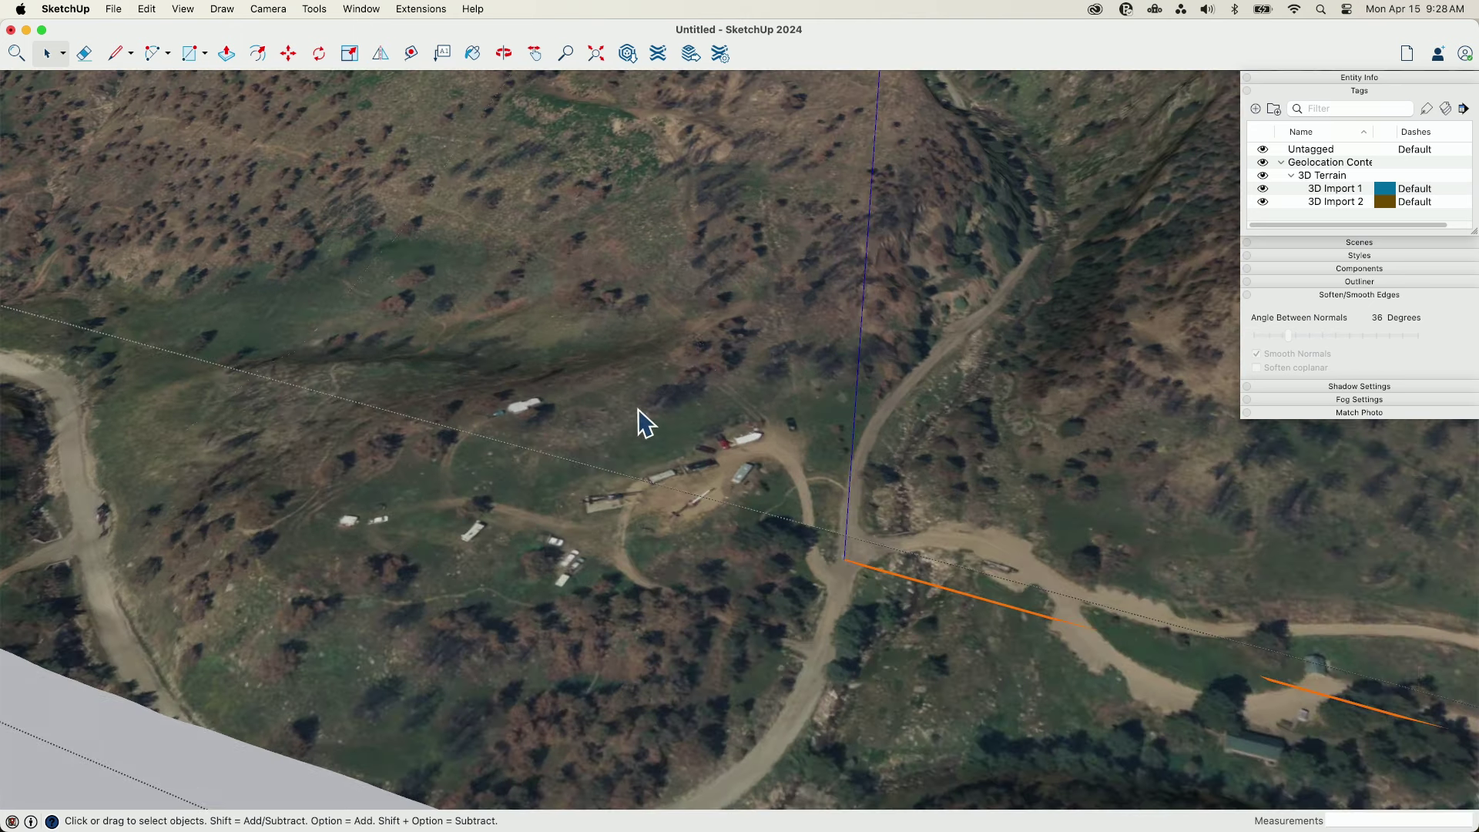
{"action": "middle_click_drag", "start_coordinate": [701, 462], "coordinate": [710, 397]}
{"action": "scroll", "coordinate": [931, 386], "scroll_direction": "up", "scroll_amount": 5}
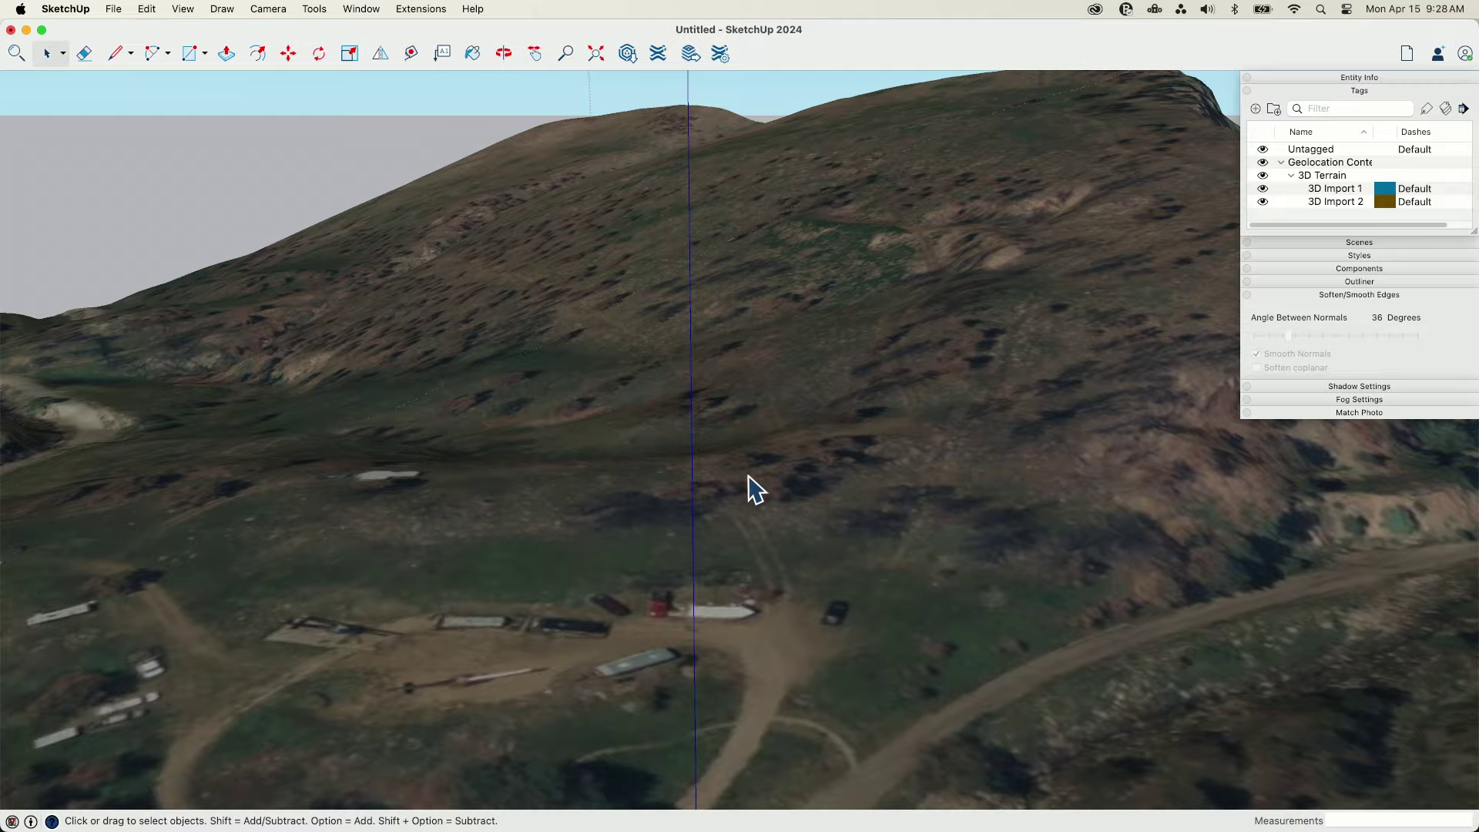
{"action": "middle_click_drag", "start_coordinate": [750, 485], "coordinate": [487, 152]}
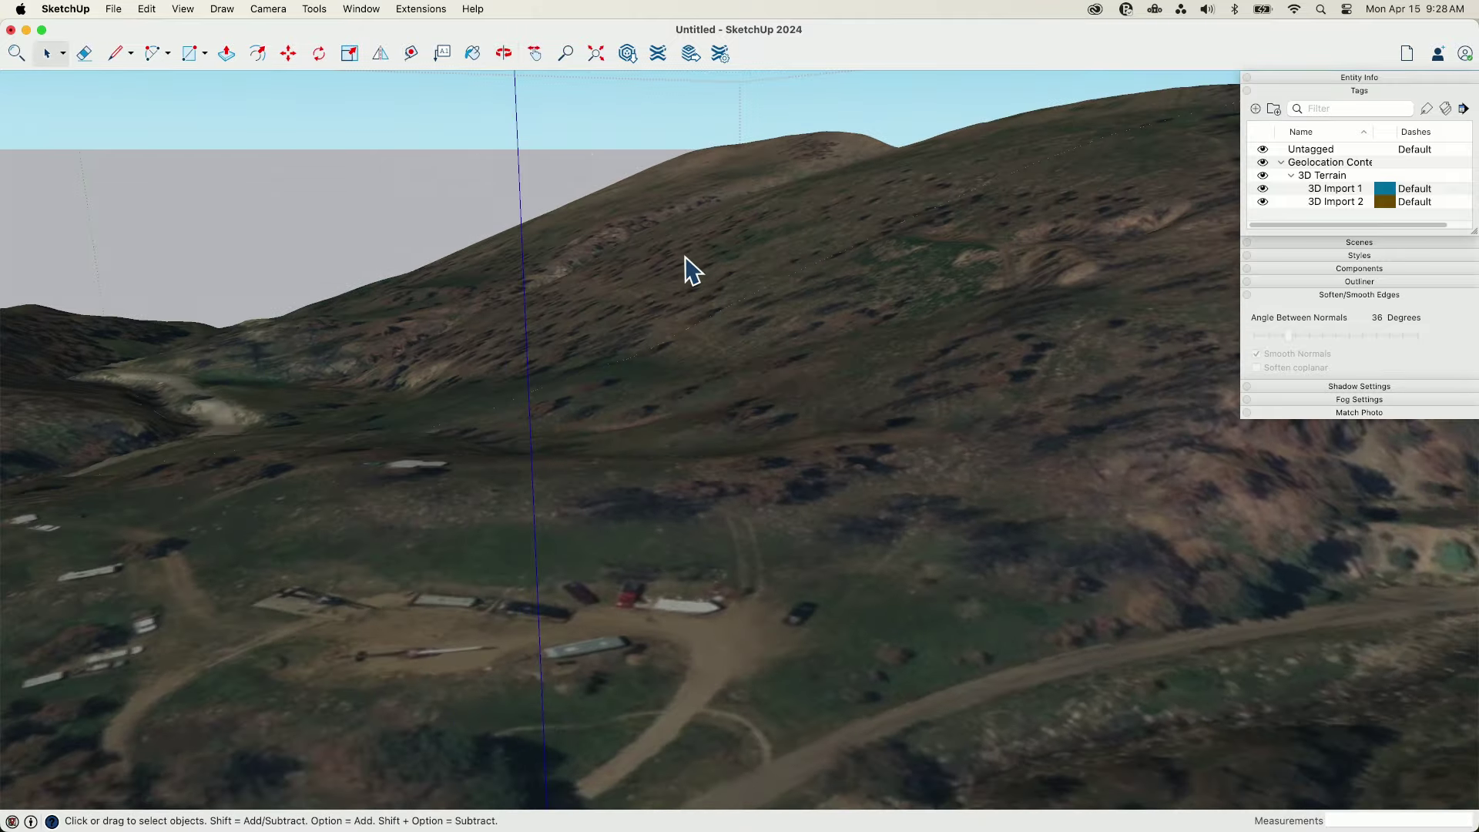
{"action": "middle_click_drag", "start_coordinate": [693, 271], "coordinate": [878, 511]}
{"action": "scroll", "coordinate": [670, 373], "scroll_direction": "down", "scroll_amount": 4}
{"action": "middle_click_drag", "start_coordinate": [670, 339], "coordinate": [786, 385]}
Hide the 3D Import 2 tag to view tile 1 alone, then show it again
{"action": "left_click", "coordinate": [1262, 202]}
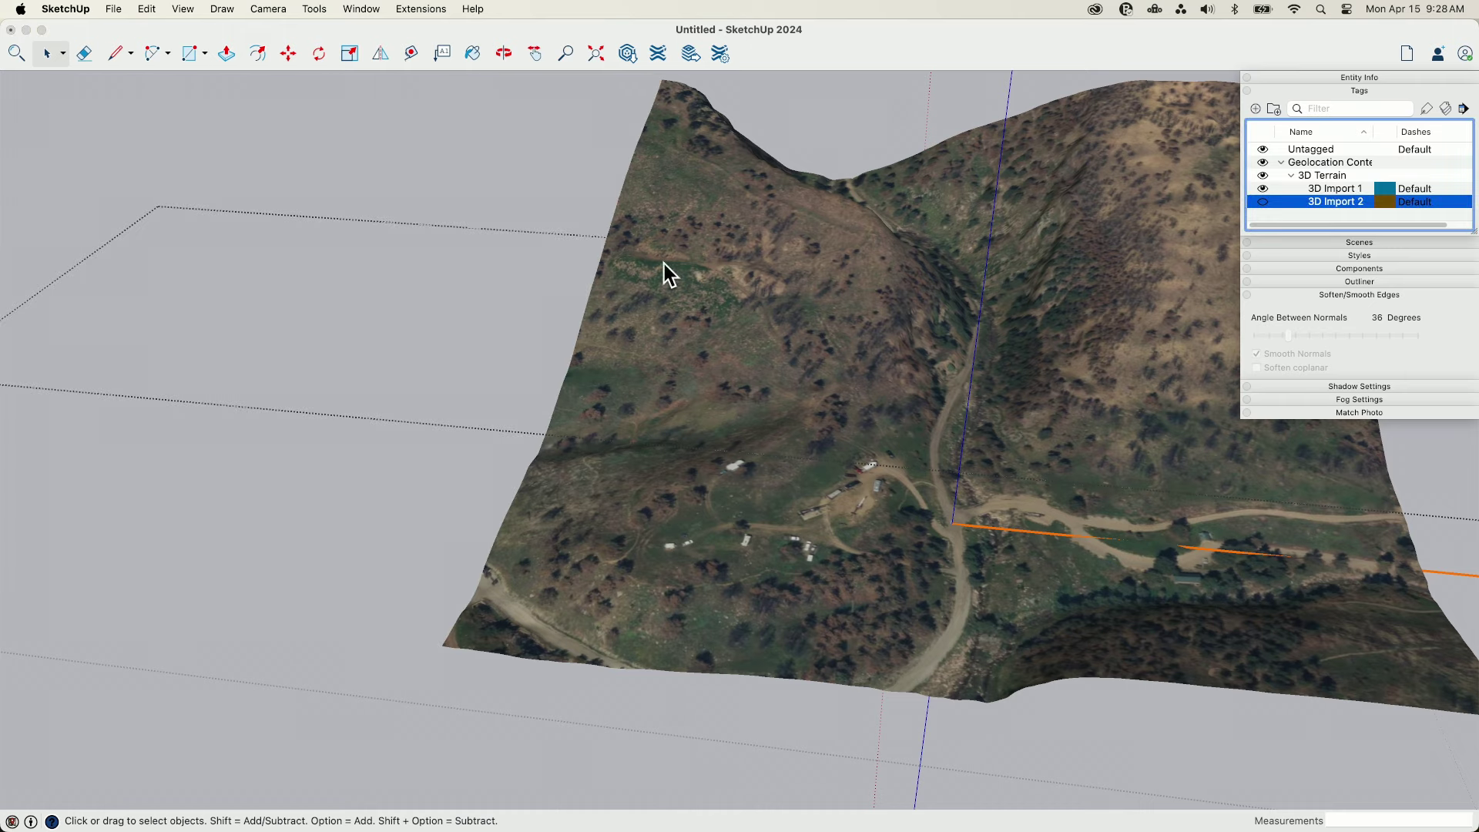
{"action": "scroll", "coordinate": [664, 263], "scroll_direction": "down", "scroll_amount": 5}
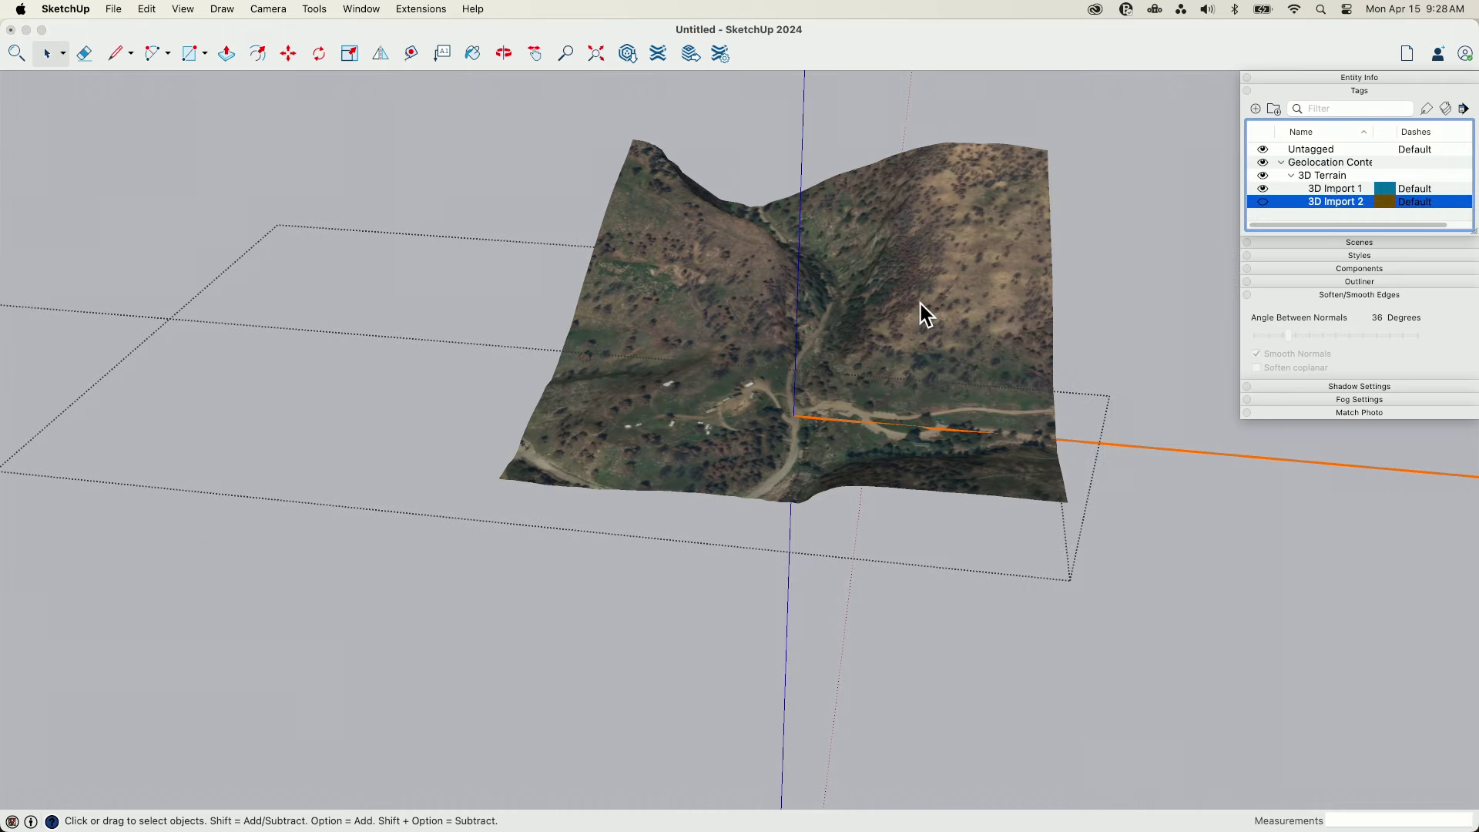
{"action": "left_click", "coordinate": [1255, 556]}
{"action": "middle_click_drag", "start_coordinate": [890, 239], "coordinate": [544, 321]}
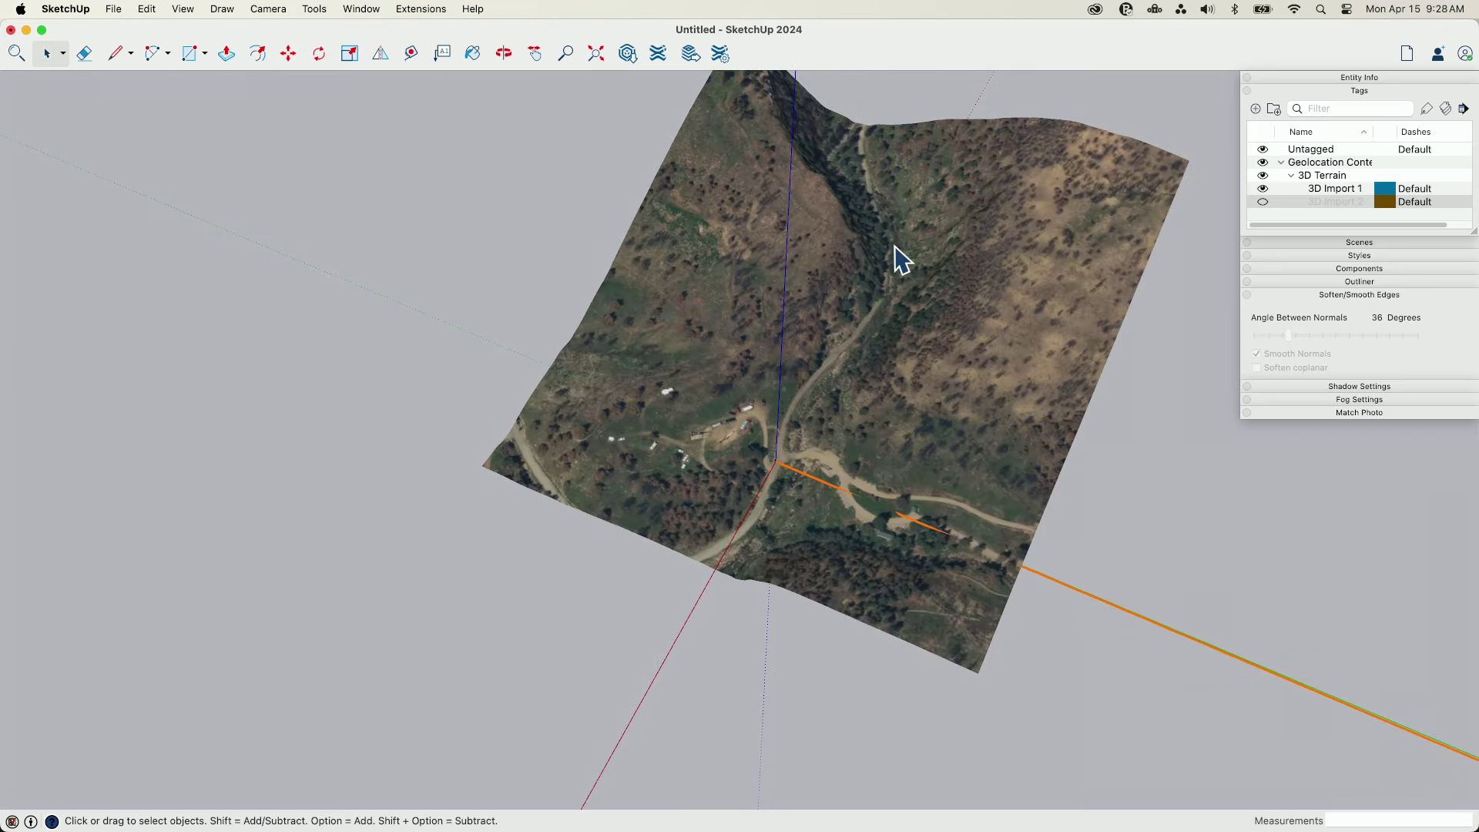
{"action": "mouse_move", "coordinate": [902, 258]}
{"action": "middle_mouse_down"}
{"action": "mouse_move", "coordinate": [934, 551]}
{"action": "mouse_move", "coordinate": [913, 254]}
{"action": "middle_mouse_up"}
{"action": "scroll", "coordinate": [954, 290], "scroll_direction": "up", "scroll_amount": 10}
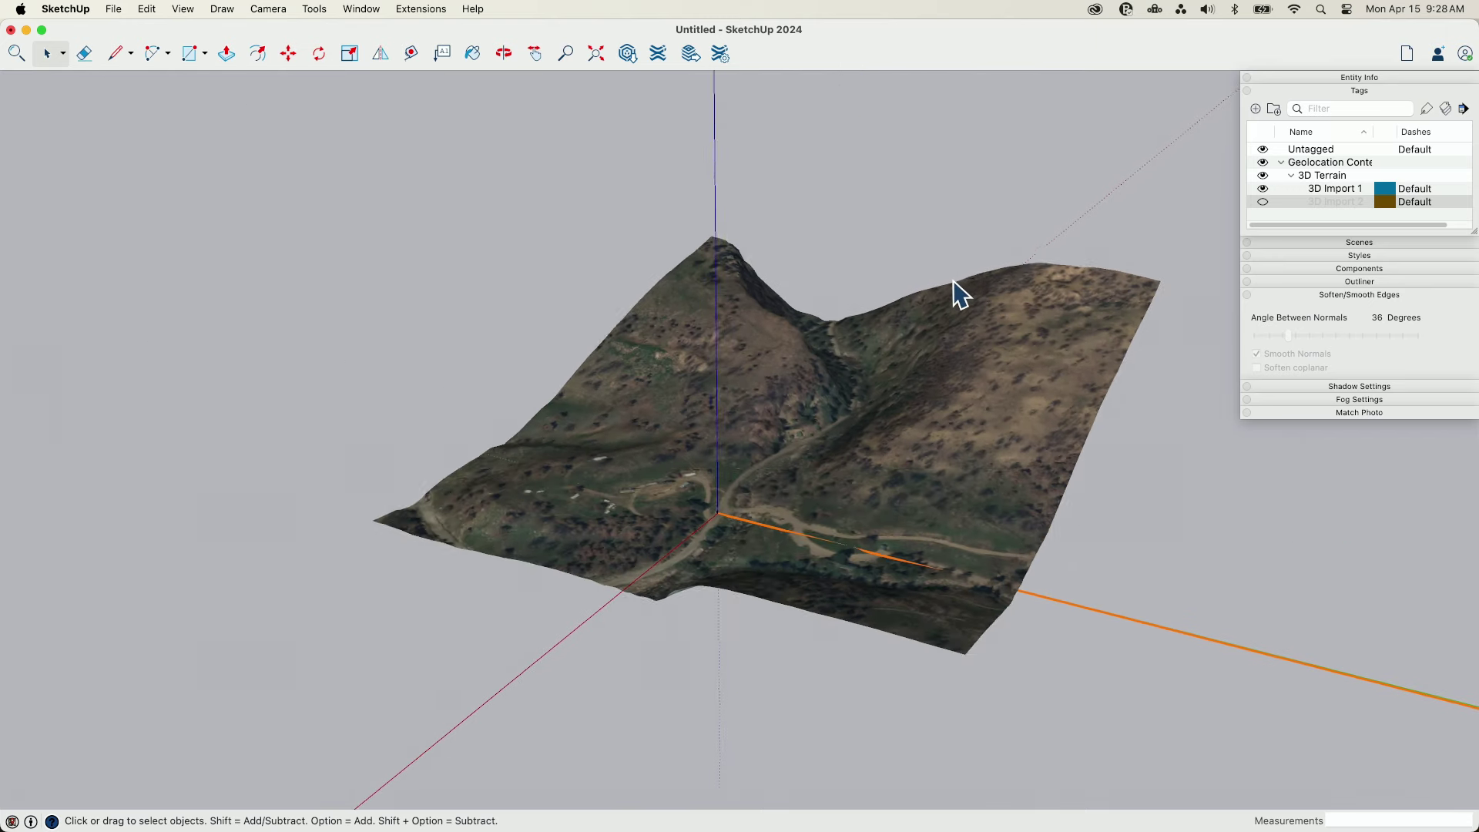
{"action": "left_click", "coordinate": [1263, 202]}
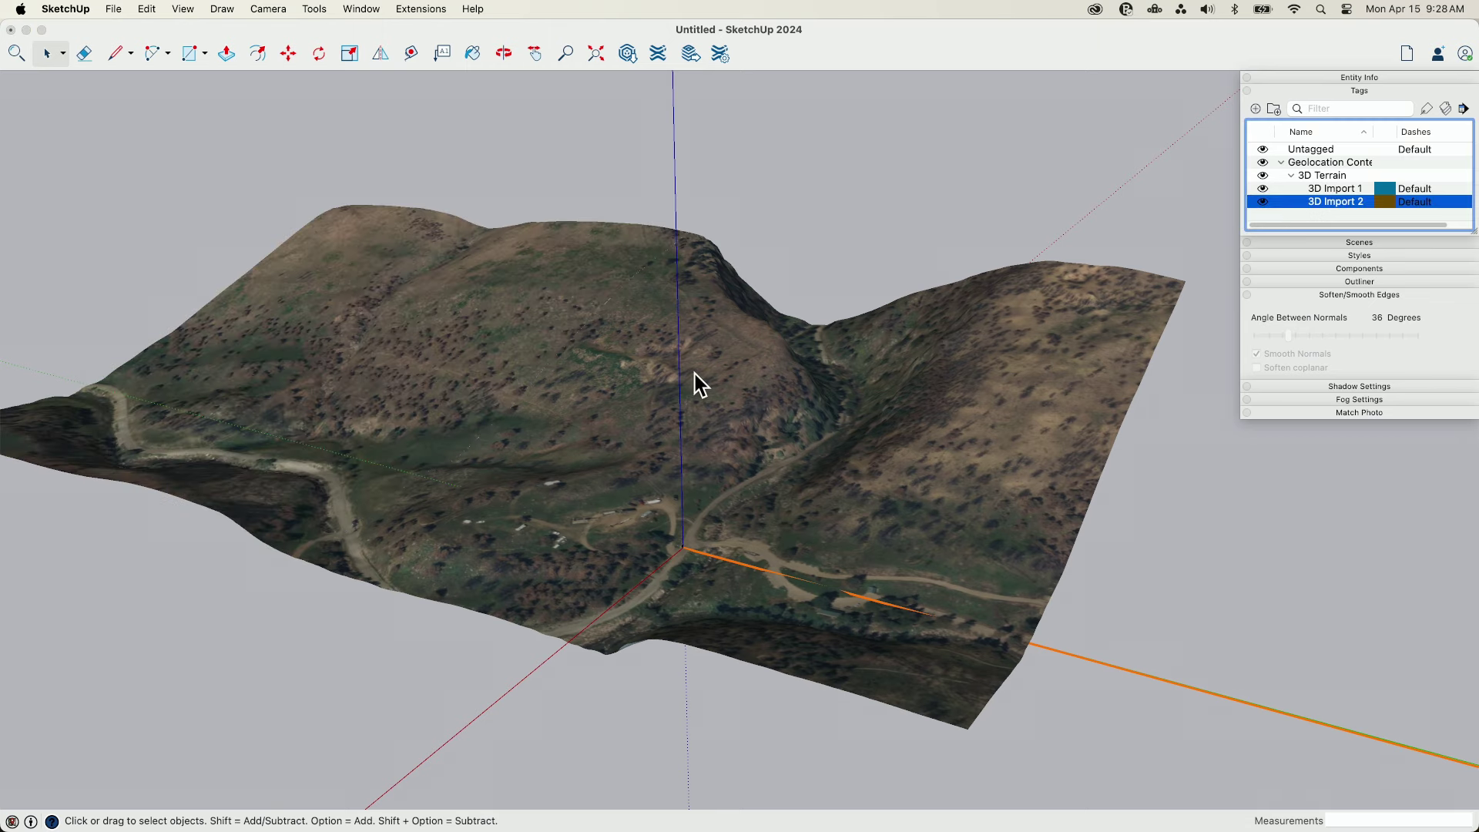
{"action": "middle_click_drag", "start_coordinate": [695, 373], "coordinate": [555, 288]}
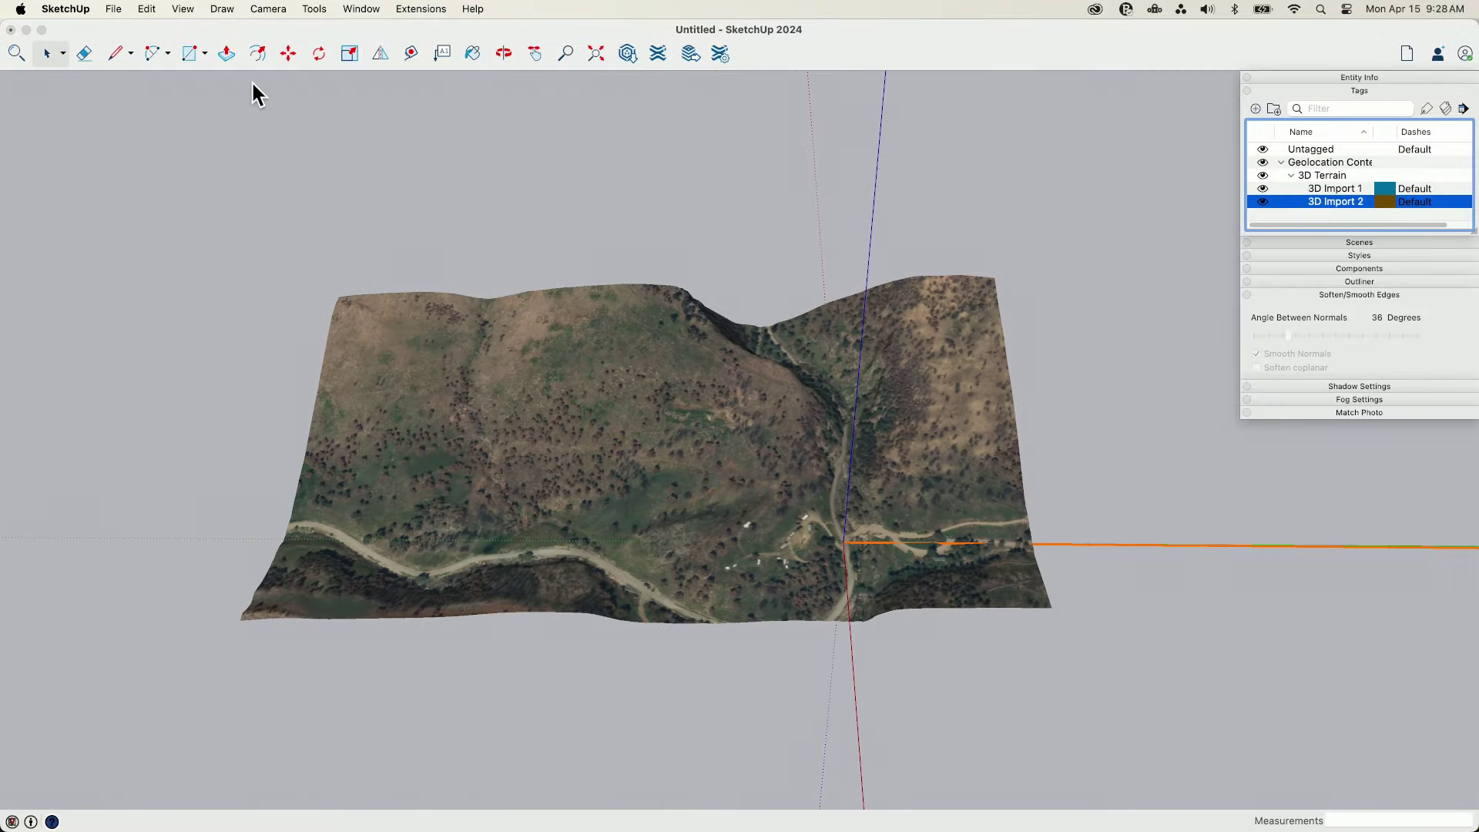
Through File > Add Location, import the terrain region left of 3D Import 1 as 3D Import 3
{"action": "left_click", "coordinate": [115, 8]}
{"action": "mouse_move", "coordinate": [182, 8]}
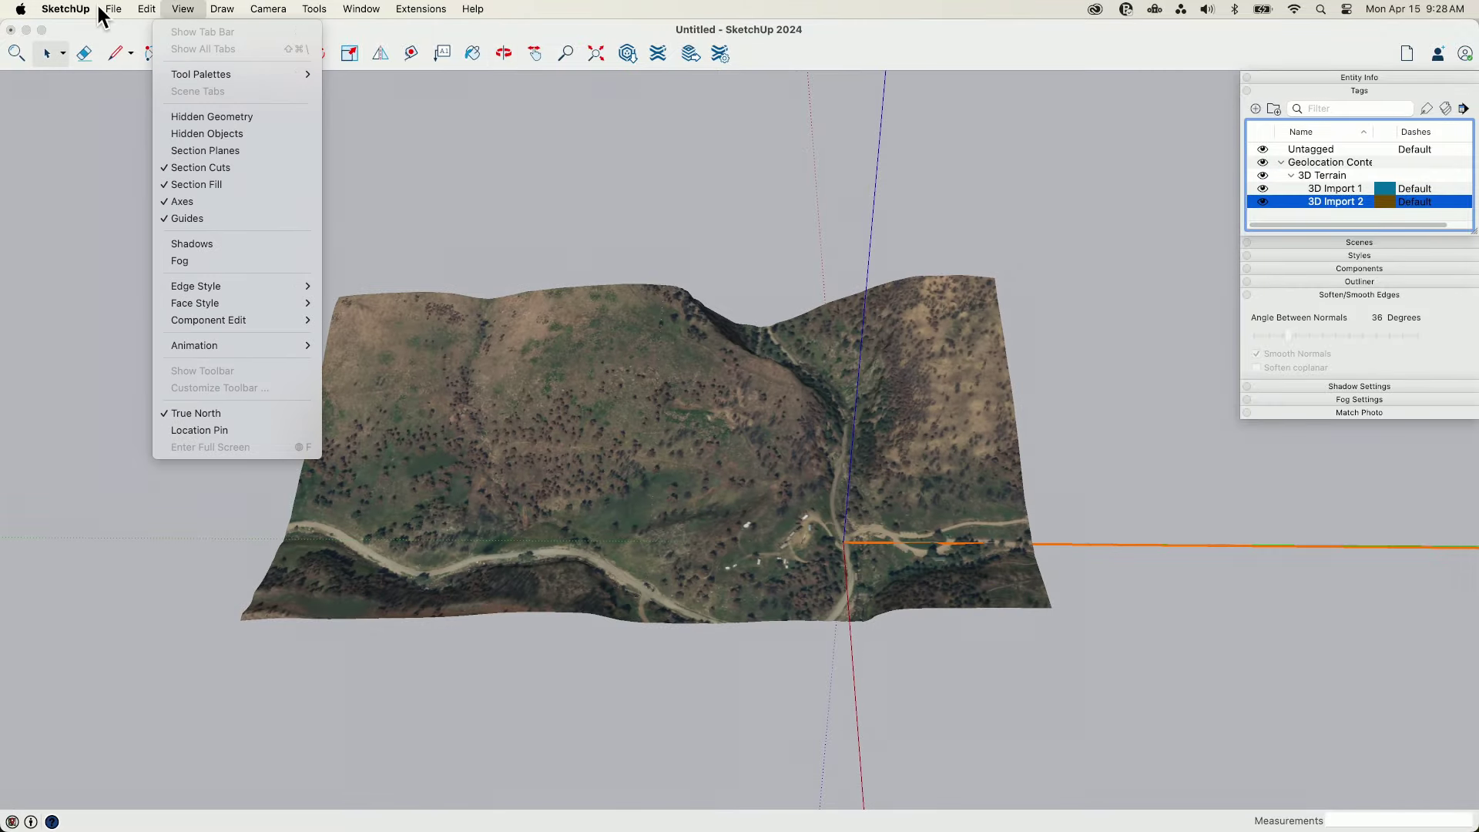
{"action": "mouse_move", "coordinate": [112, 9]}
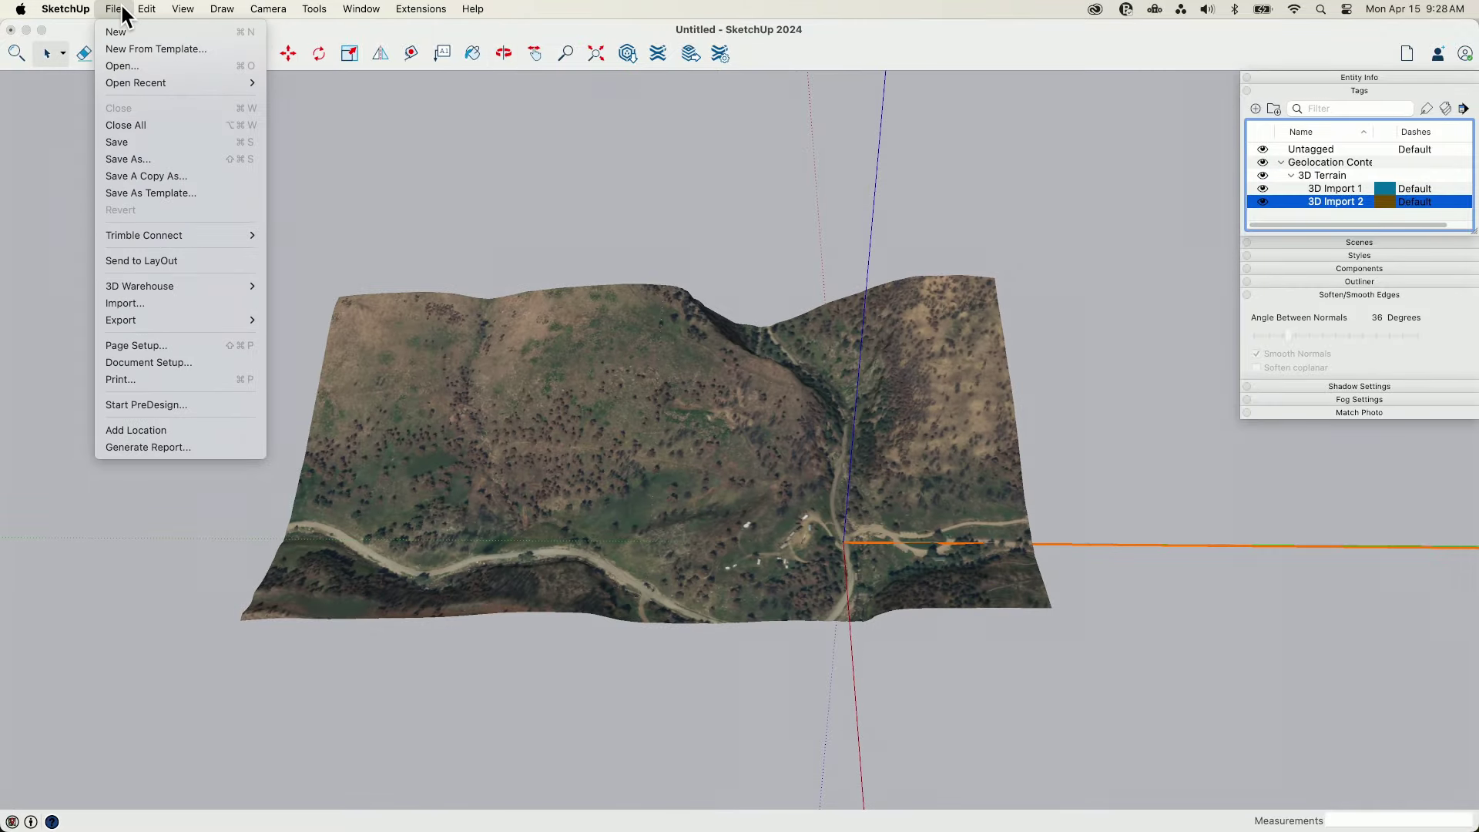
{"action": "left_click", "coordinate": [154, 430]}
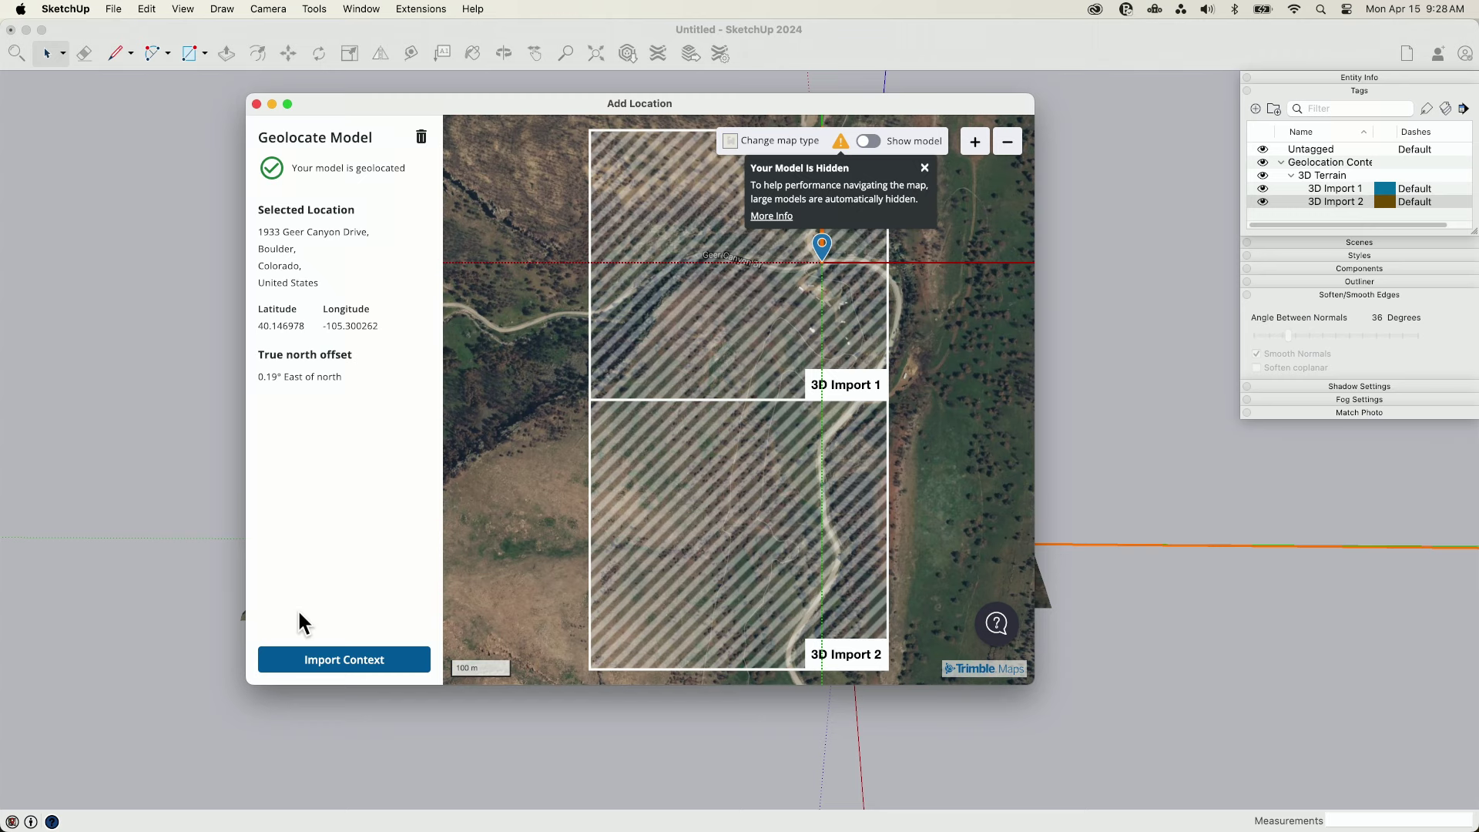
{"action": "left_click", "coordinate": [312, 661]}
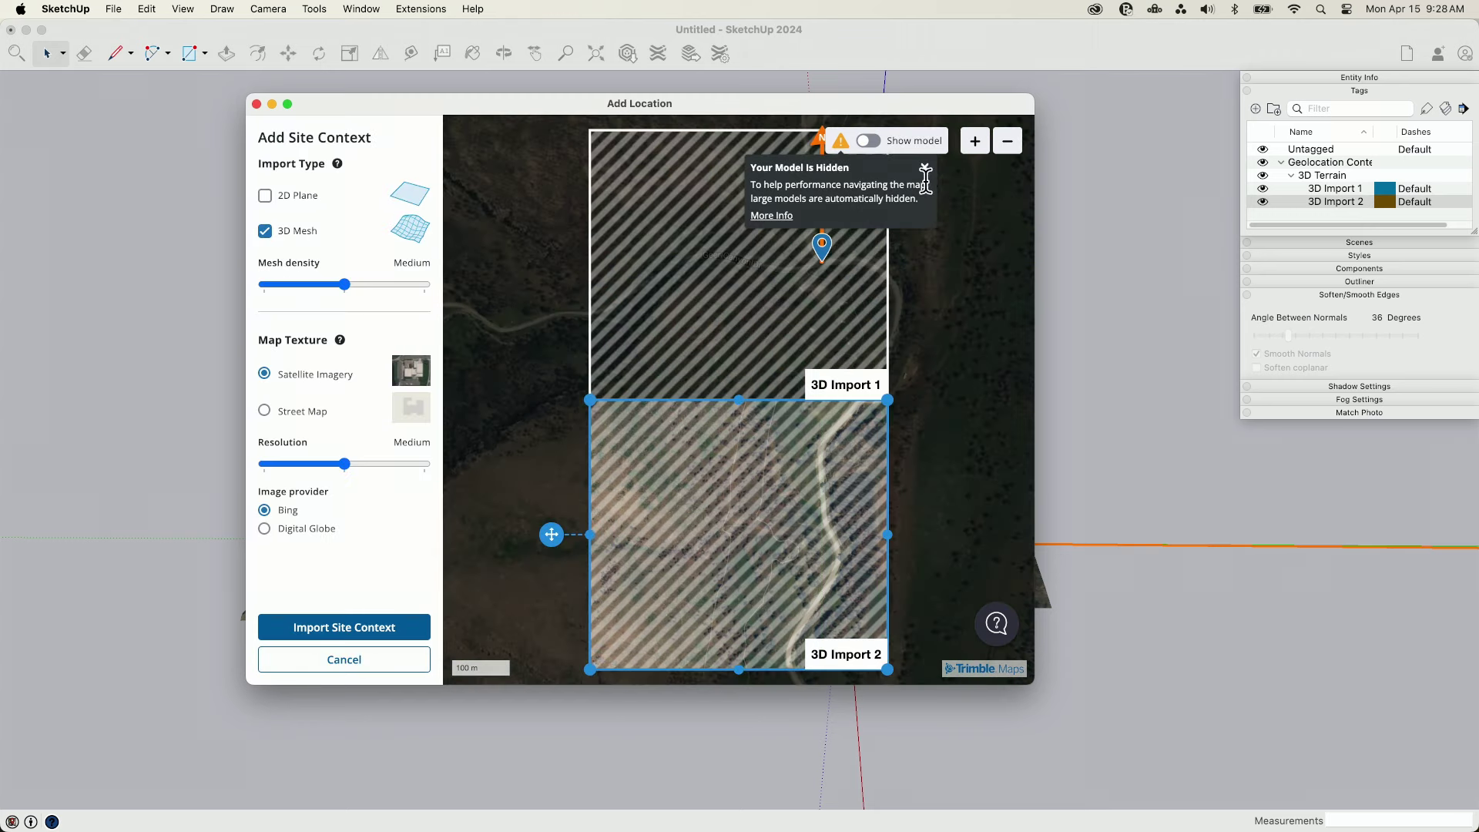
{"action": "left_click", "coordinate": [925, 171]}
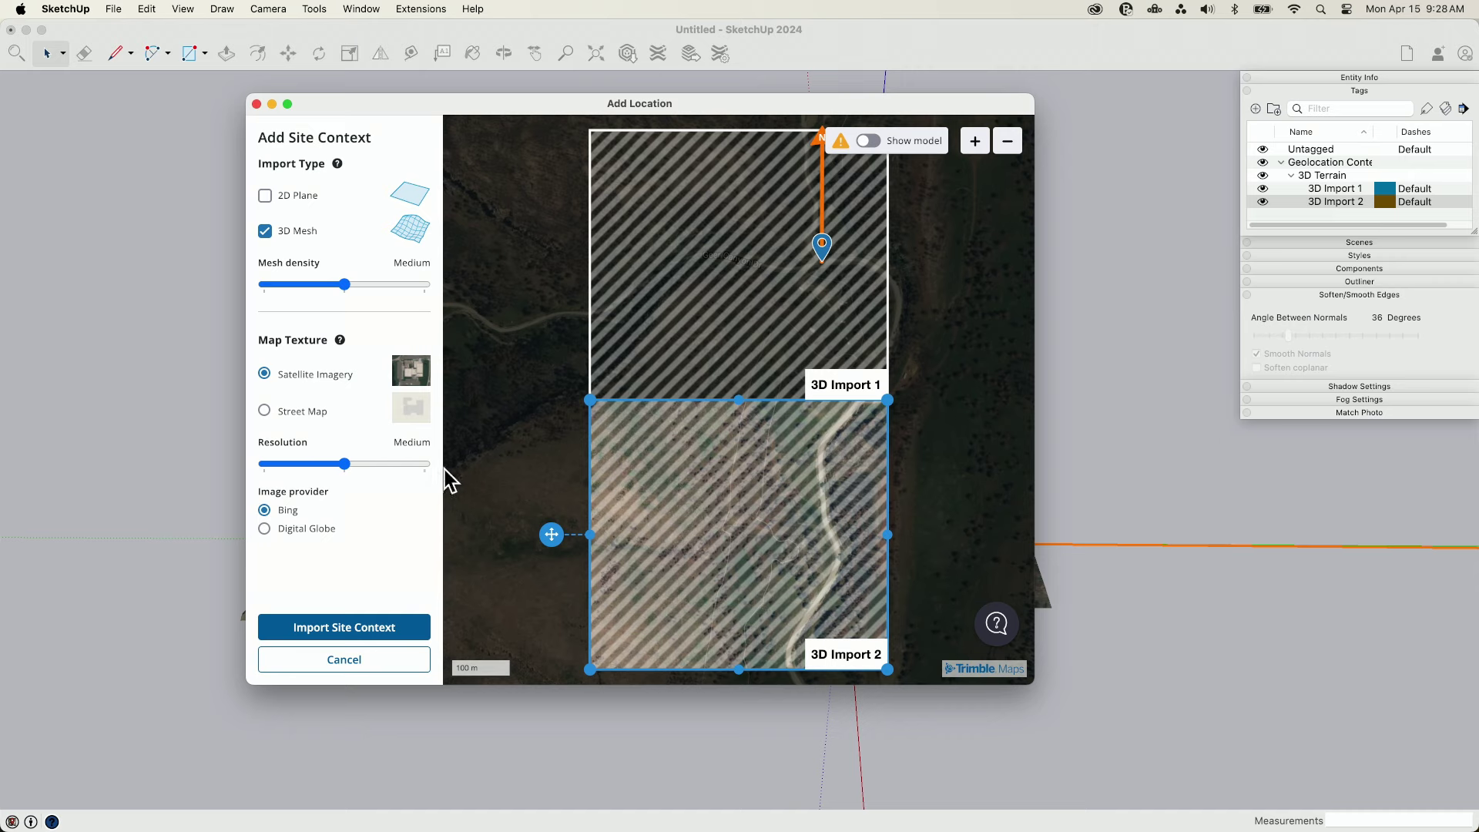
{"action": "scroll", "coordinate": [822, 517], "scroll_direction": "down", "scroll_amount": 3}
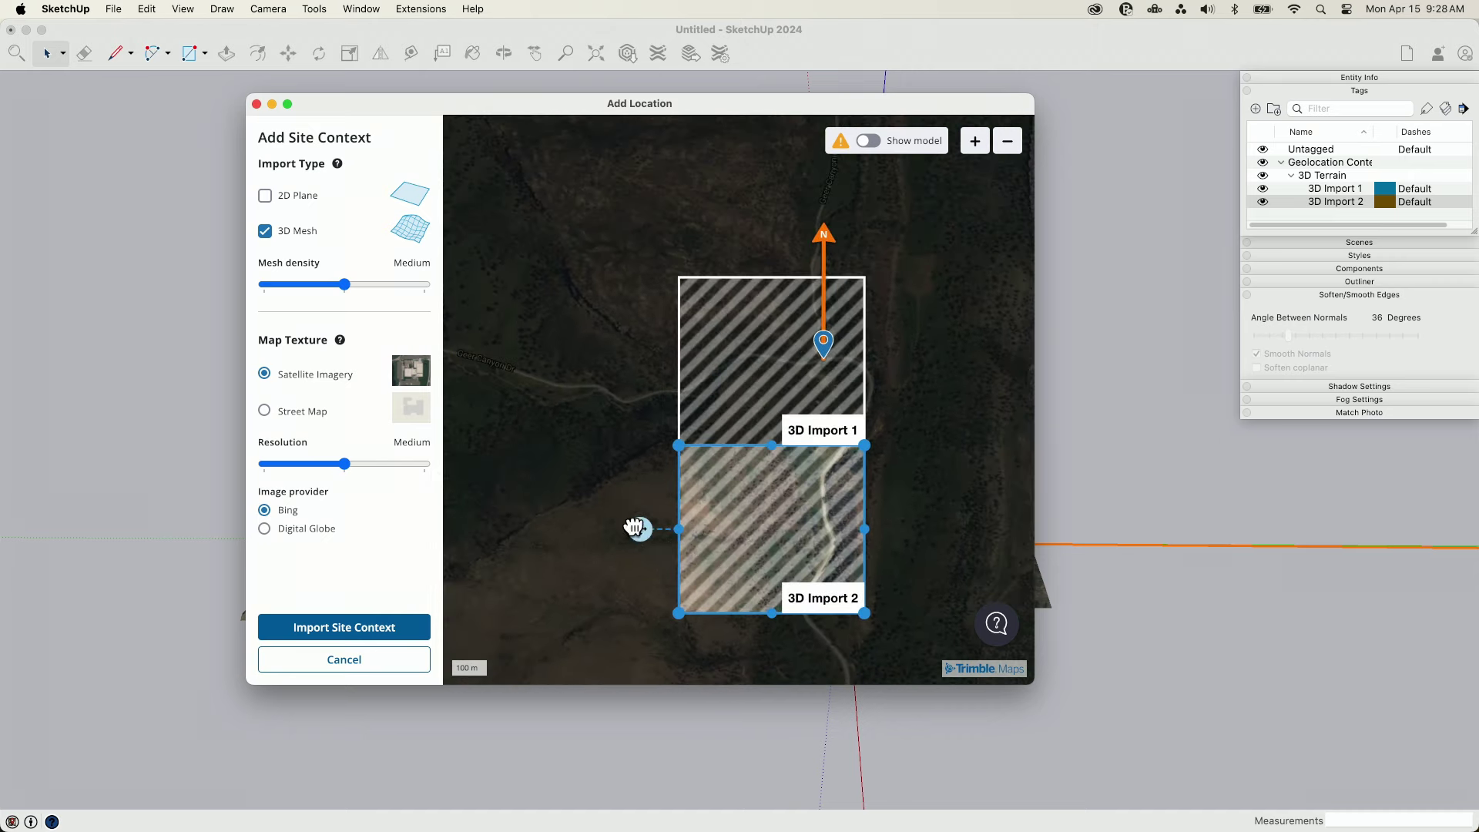
{"action": "left_click_drag", "start_coordinate": [634, 527], "coordinate": [454, 368]}
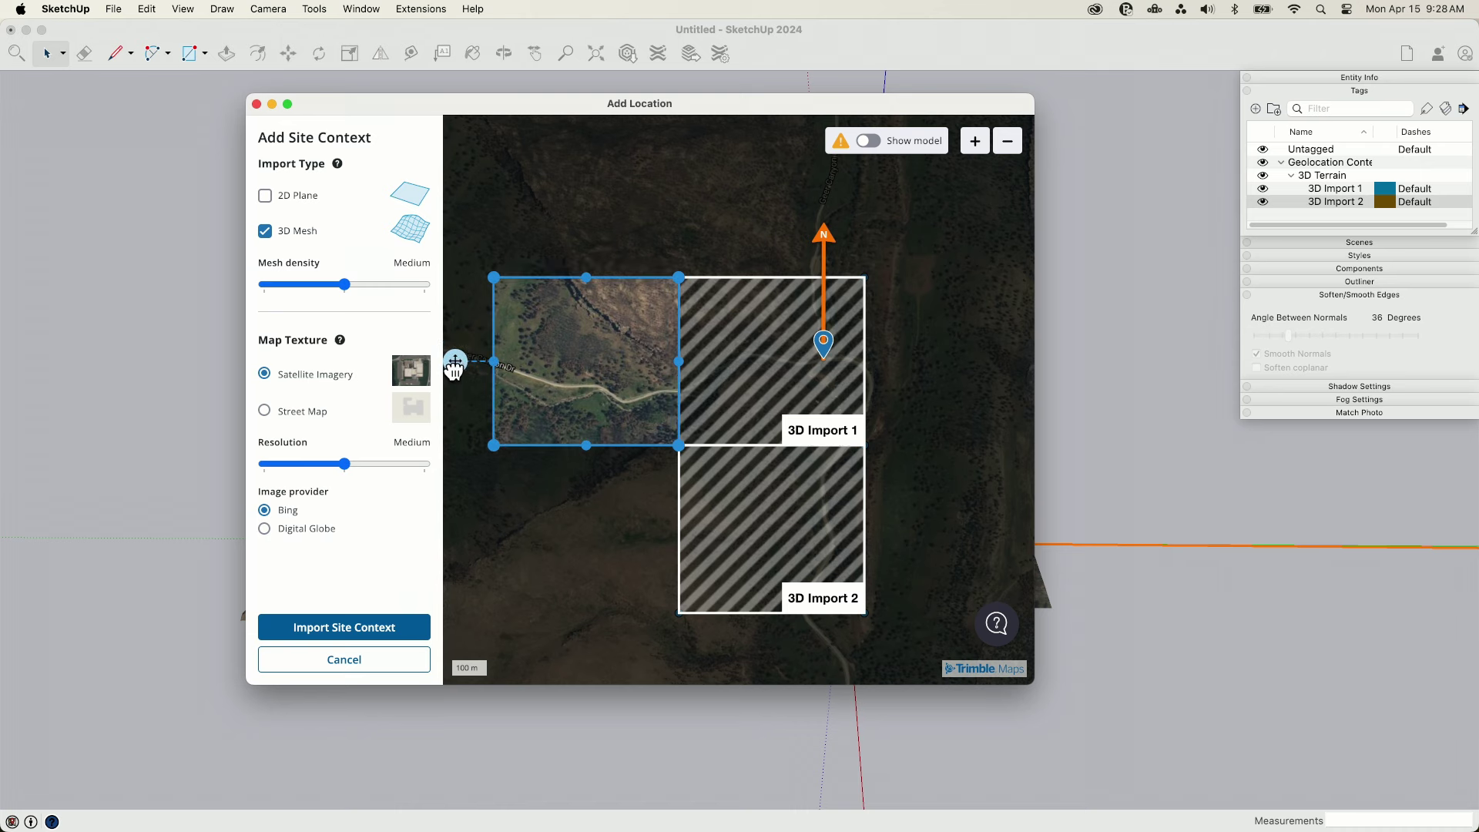
{"action": "left_click", "coordinate": [401, 636]}
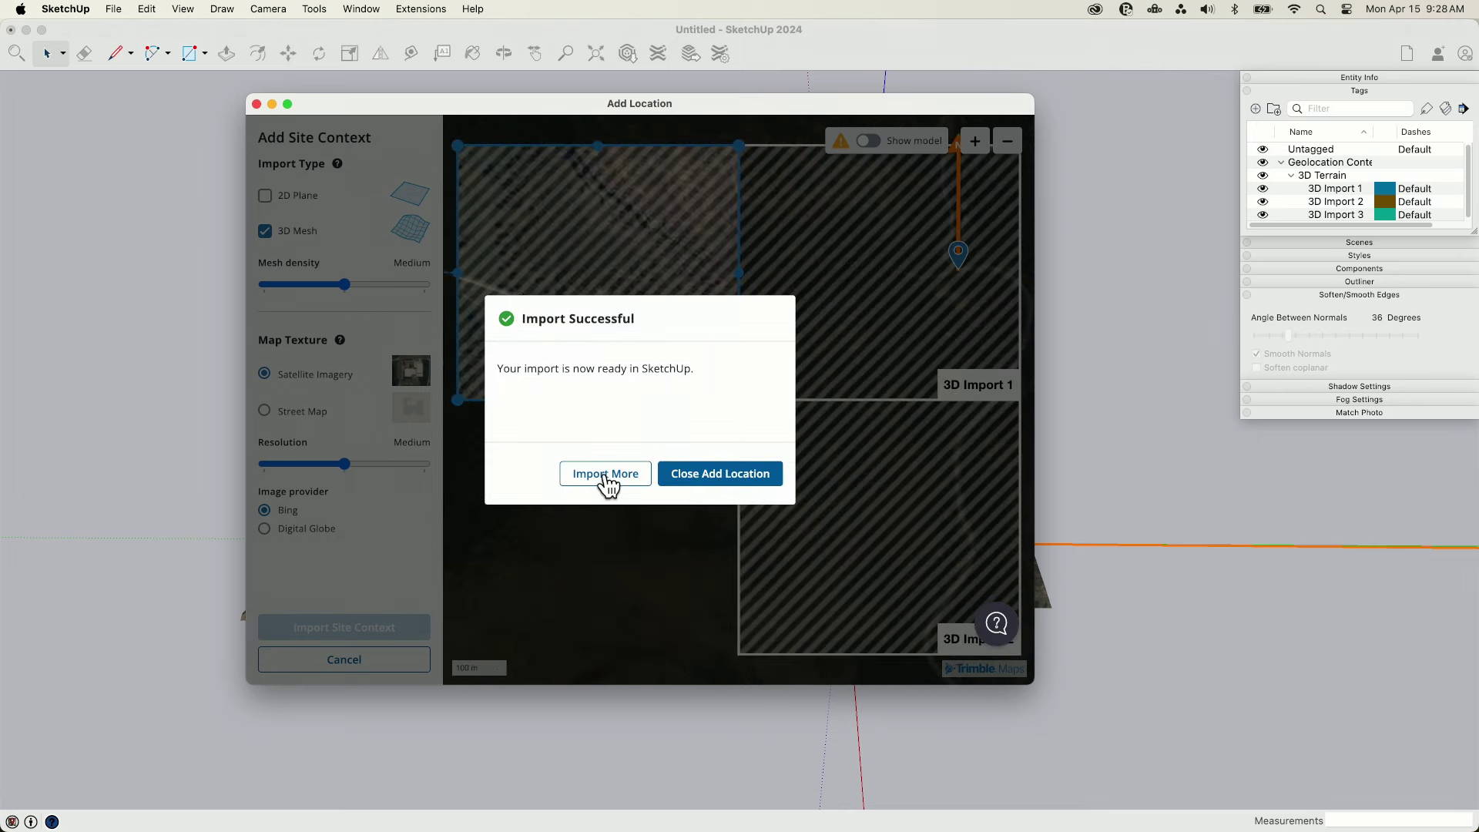
Import the region below 3D Import 3 as 3D Import 4 and return to the model
{"action": "left_click", "coordinate": [606, 474]}
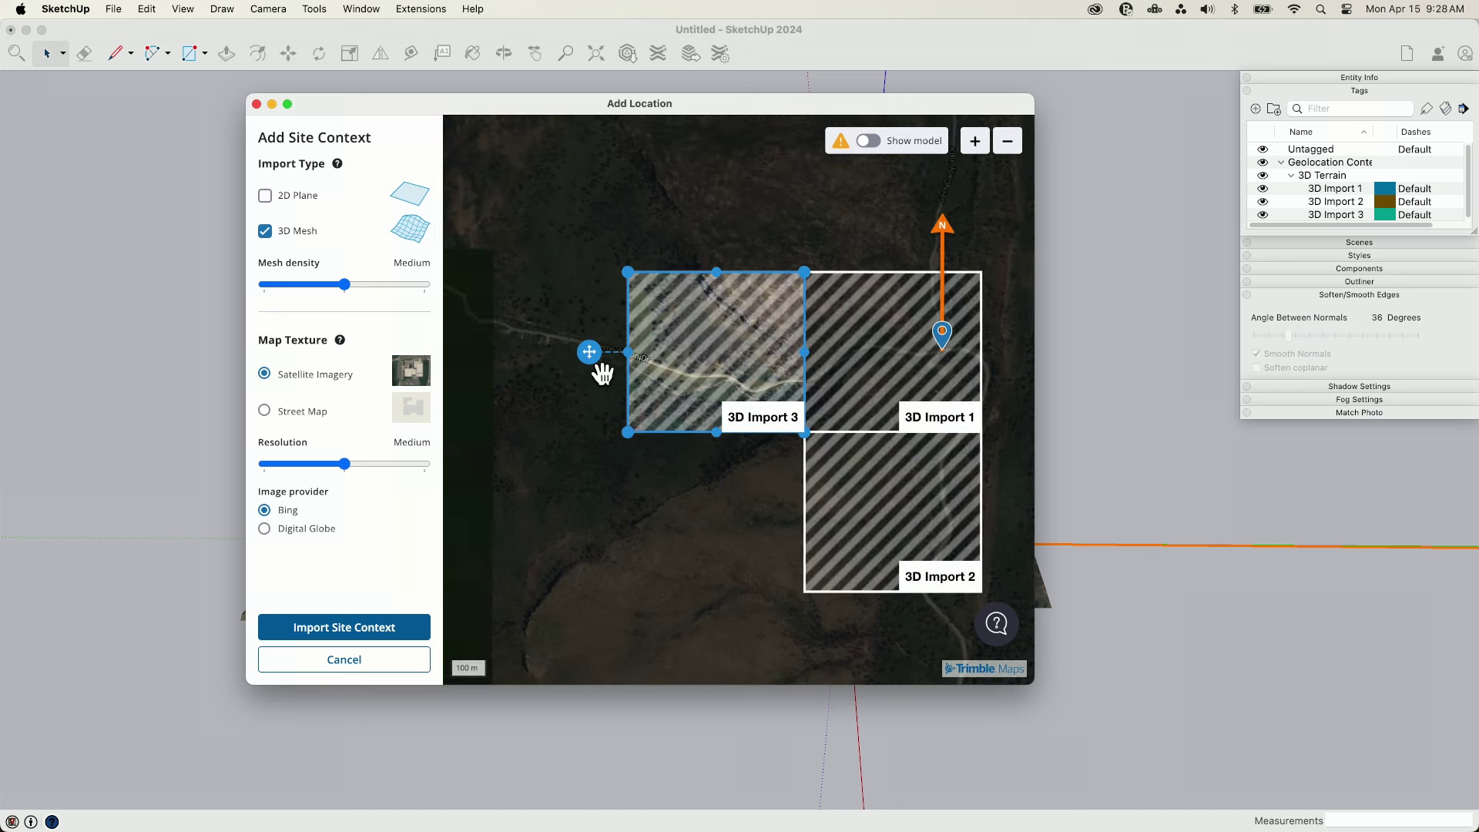
{"action": "left_click_drag", "start_coordinate": [588, 351], "coordinate": [588, 512]}
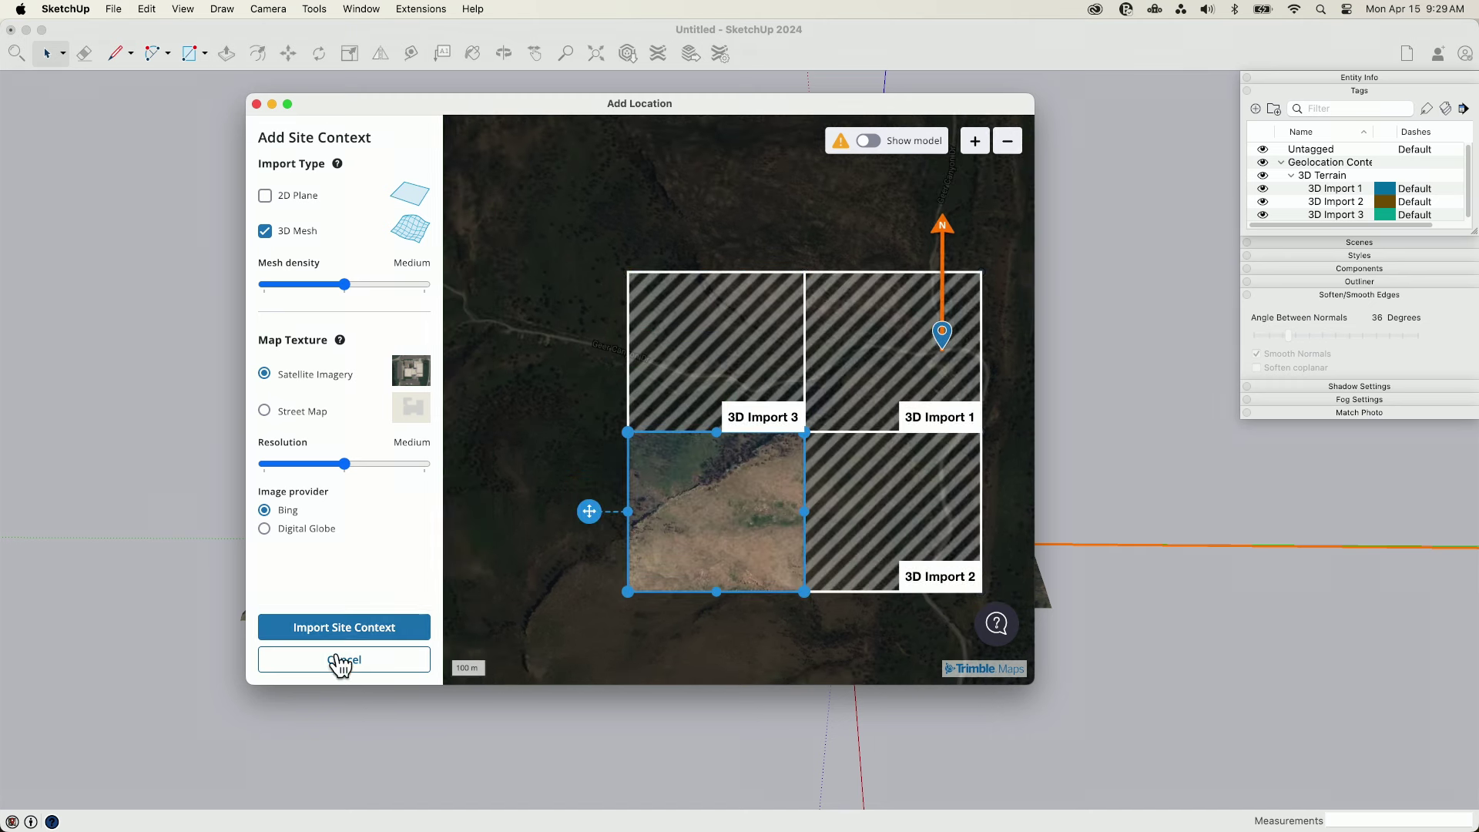
{"action": "left_click", "coordinate": [352, 626]}
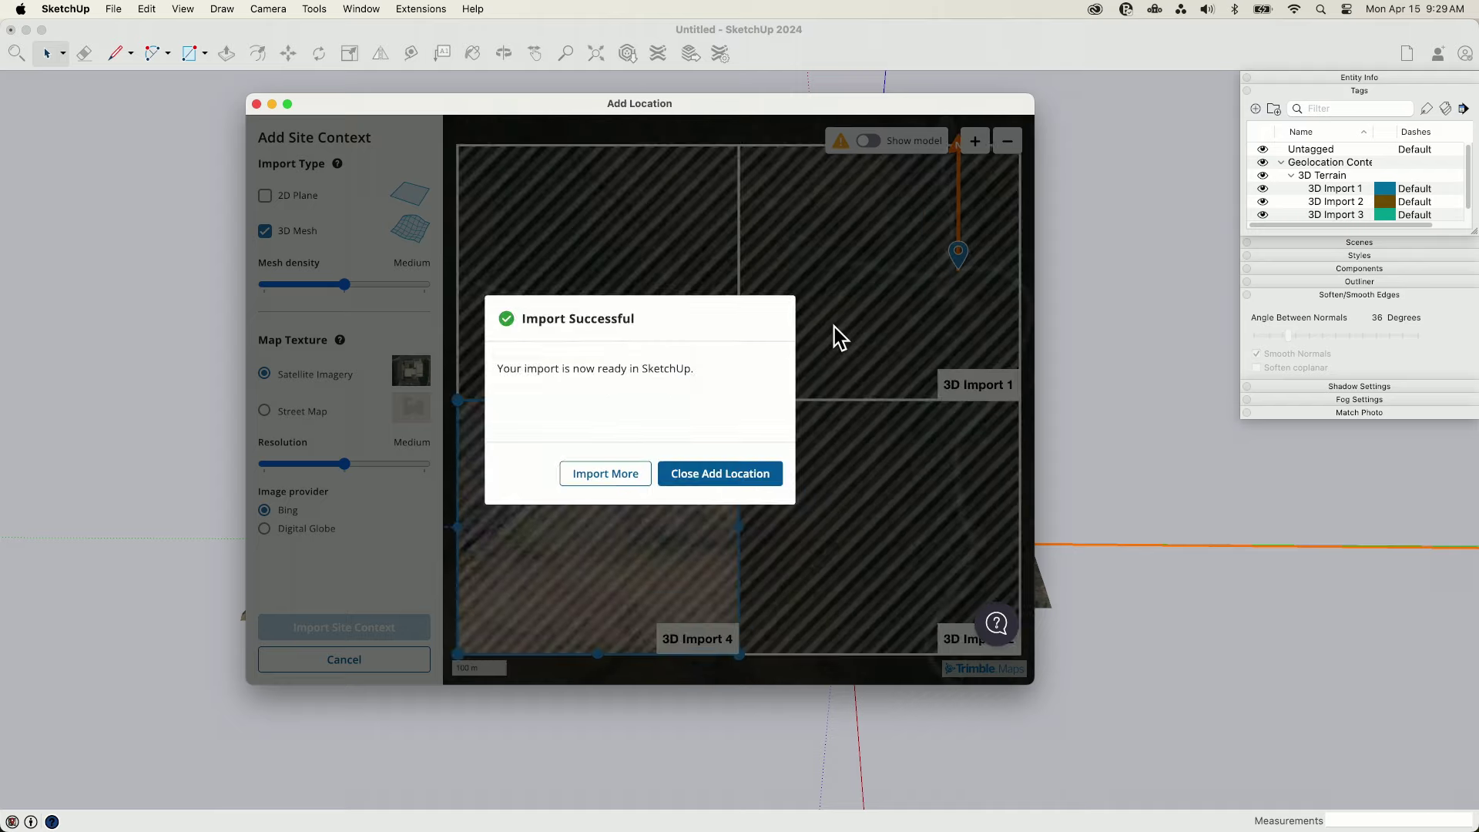
{"action": "left_click", "coordinate": [689, 479]}
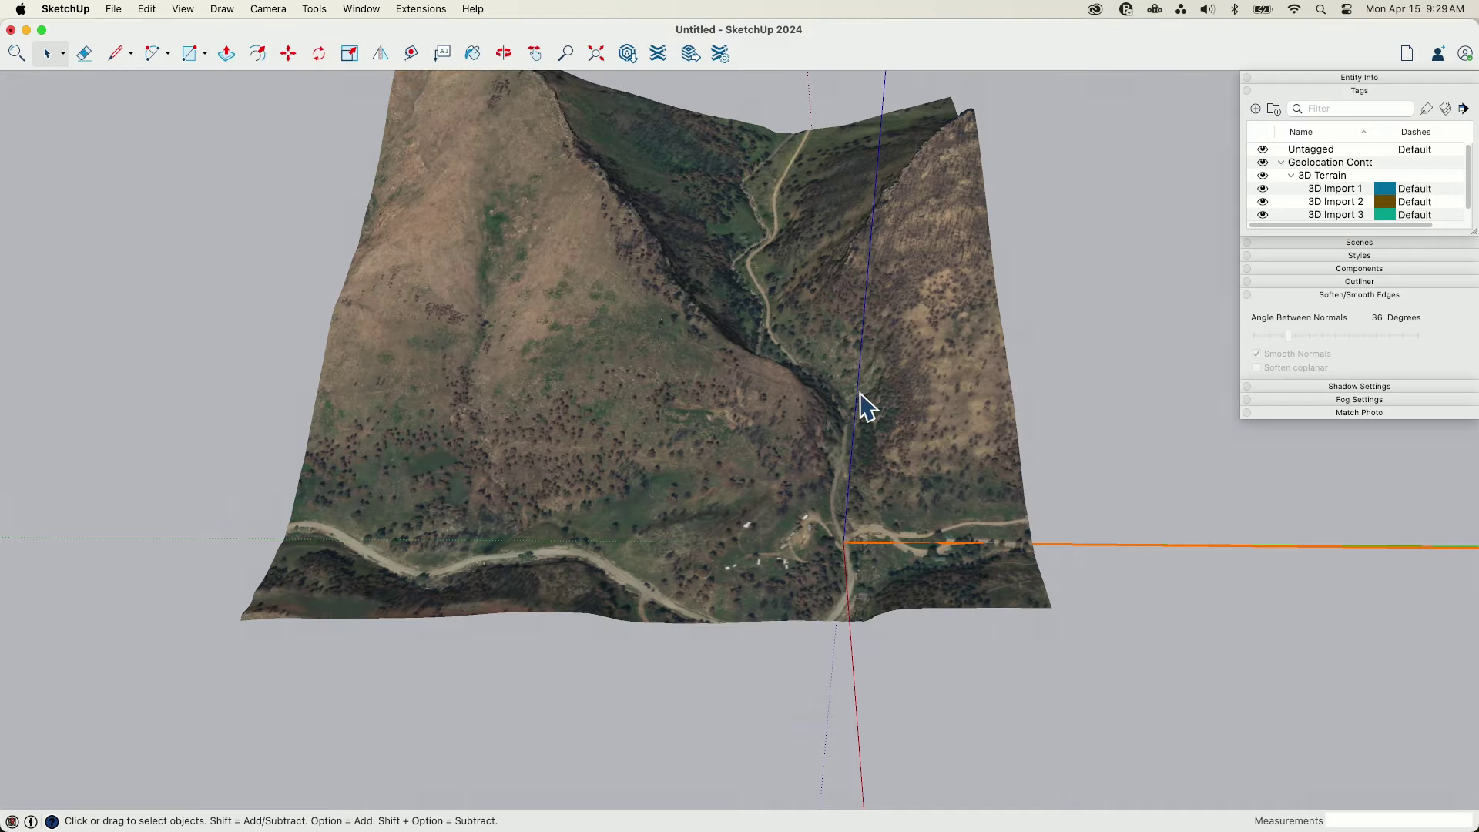
Expand the Tags list and hide the 3D Import 4, 3 and 2 tiles
{"action": "middle_click_drag", "start_coordinate": [1212, 574], "coordinate": [1116, 565]}
{"action": "scroll", "coordinate": [1116, 565], "scroll_direction": "down", "scroll_amount": 2}
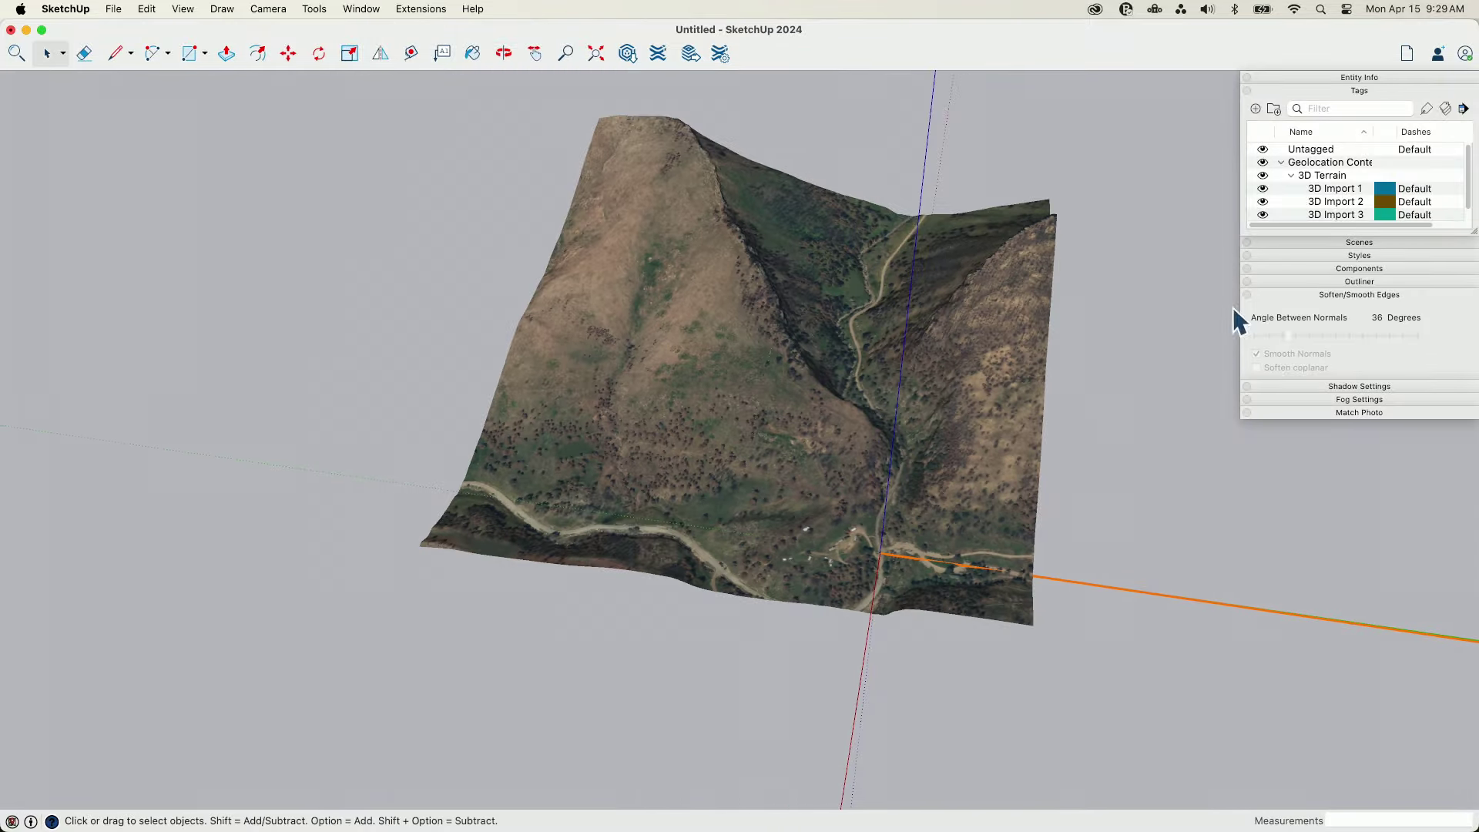
{"action": "left_click_drag", "start_coordinate": [1475, 239], "coordinate": [1471, 282]}
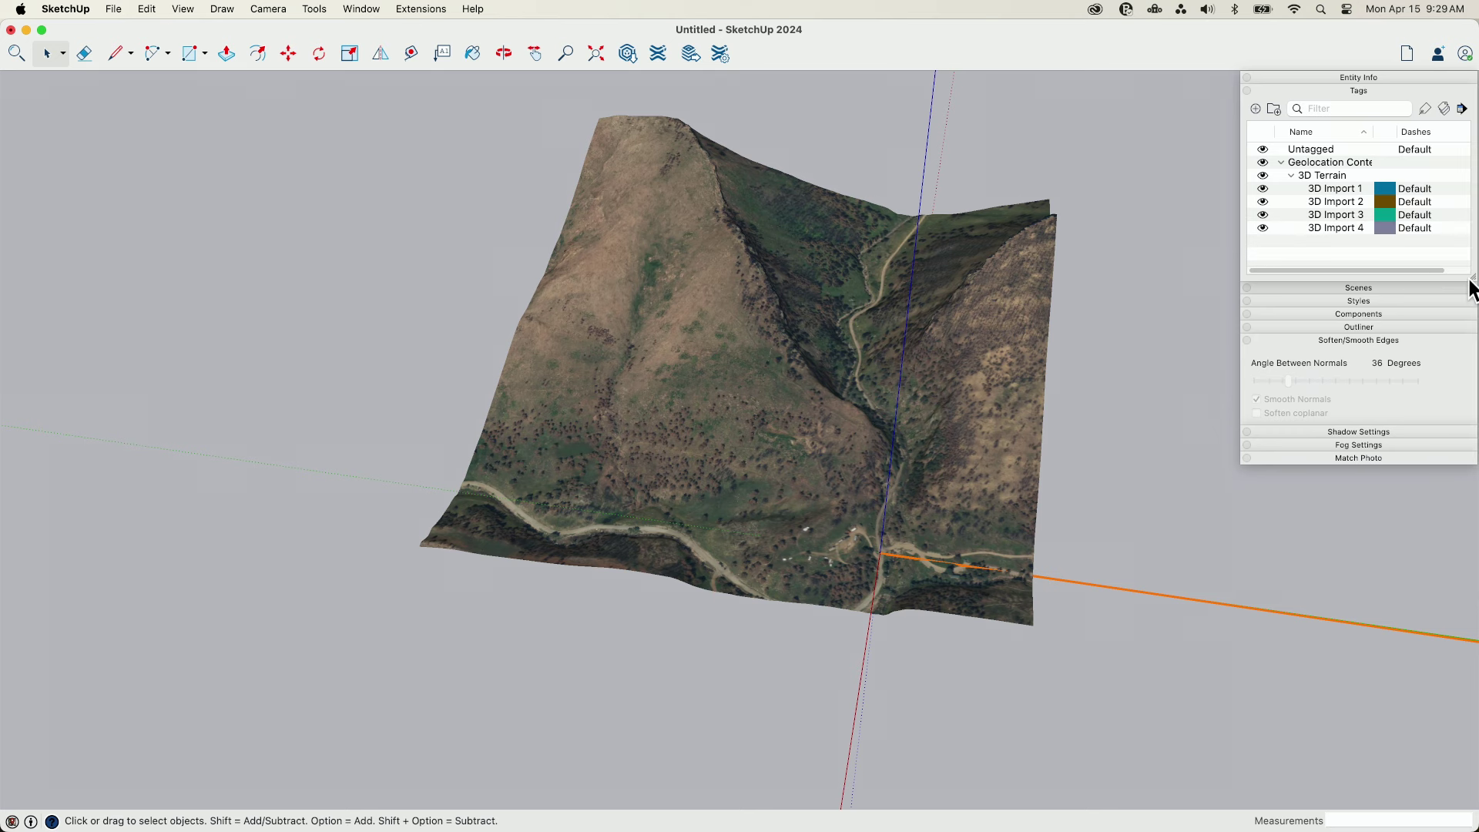
{"action": "left_click", "coordinate": [1262, 228]}
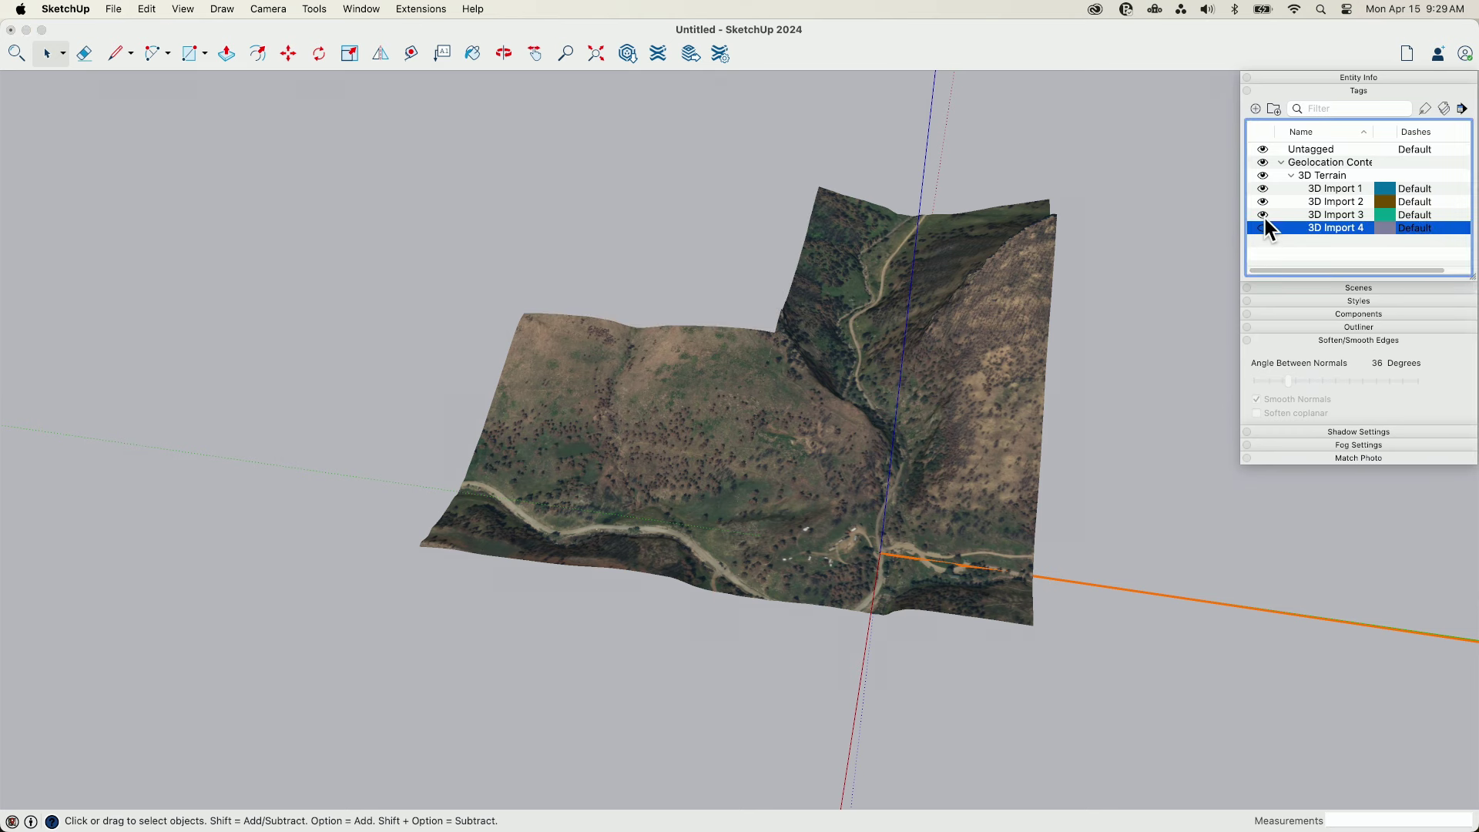
{"action": "left_click", "coordinate": [1264, 215]}
{"action": "left_click", "coordinate": [1263, 202]}
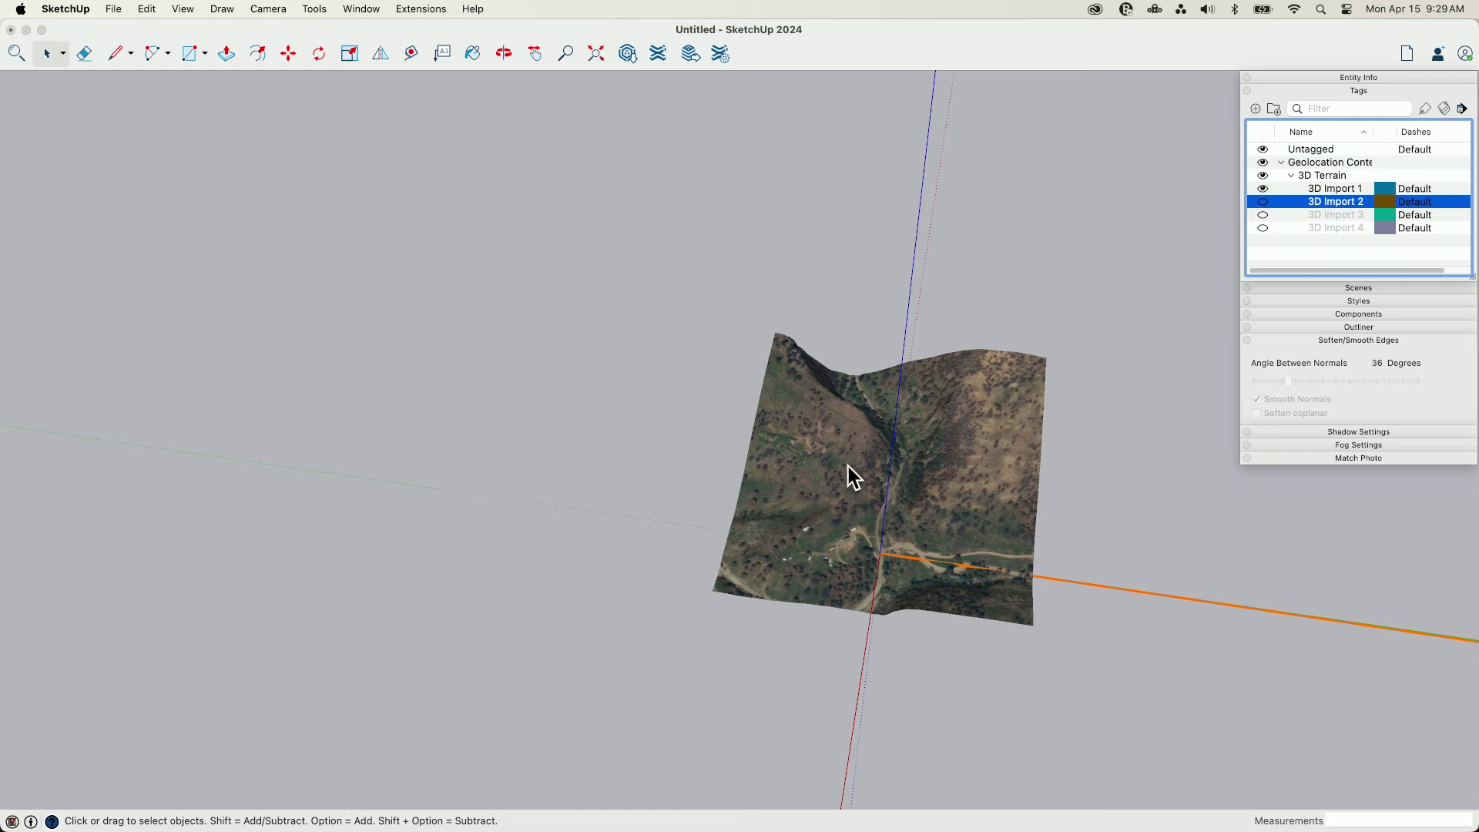
Orbit and zoom around the remaining 3D Import 1 hill for a closer look
{"action": "scroll", "coordinate": [924, 485], "scroll_direction": "up", "scroll_amount": 3}
{"action": "middle_click_drag", "start_coordinate": [984, 509], "coordinate": [842, 463]}
{"action": "scroll", "coordinate": [835, 464], "scroll_direction": "up", "scroll_amount": 5}
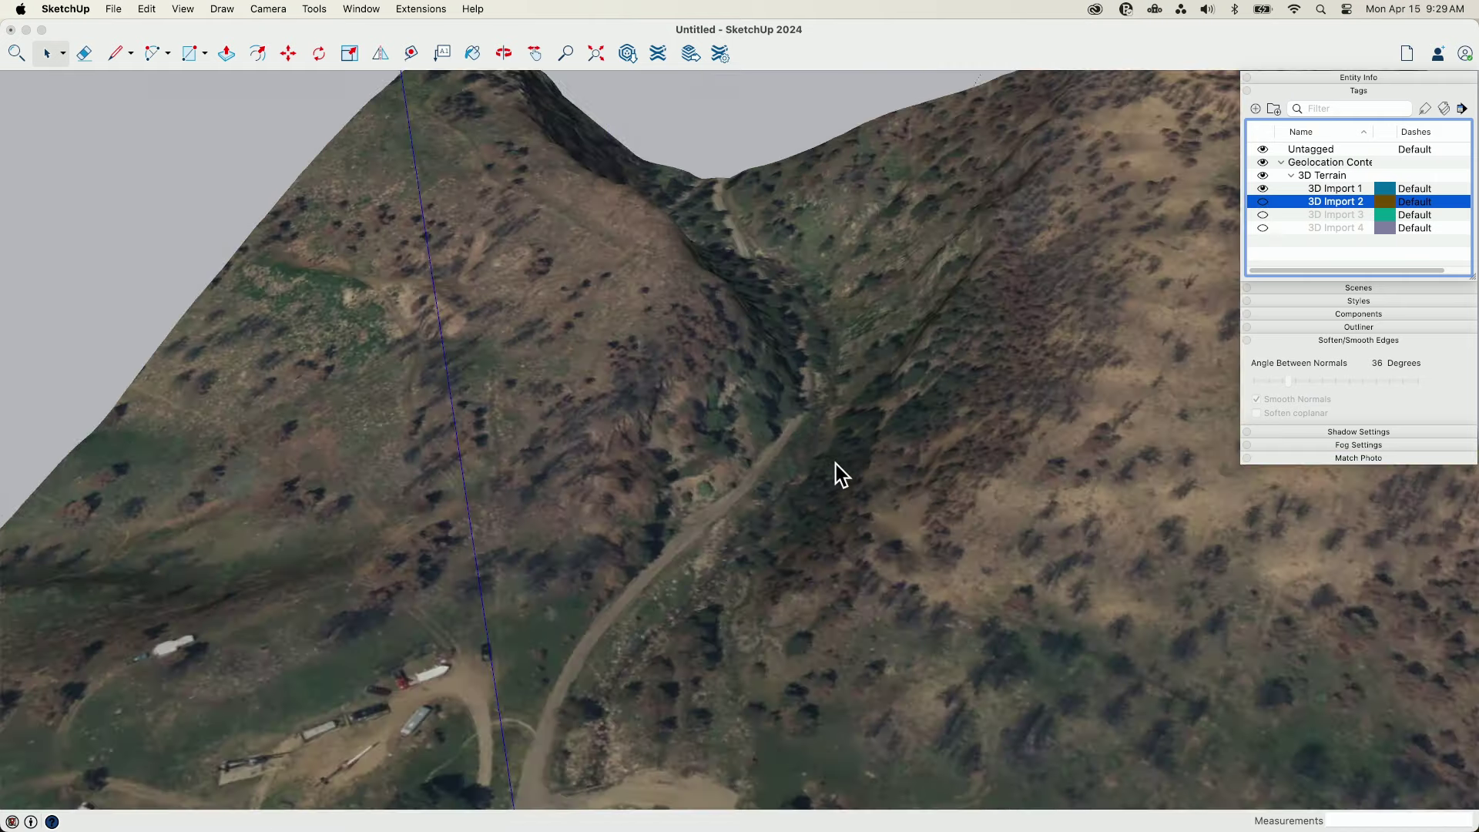
{"action": "scroll", "coordinate": [835, 464], "scroll_direction": "down", "scroll_amount": 5}
{"action": "middle_click_drag", "start_coordinate": [792, 320], "coordinate": [597, 455]}
{"action": "scroll", "coordinate": [414, 427], "scroll_direction": "up", "scroll_amount": 2}
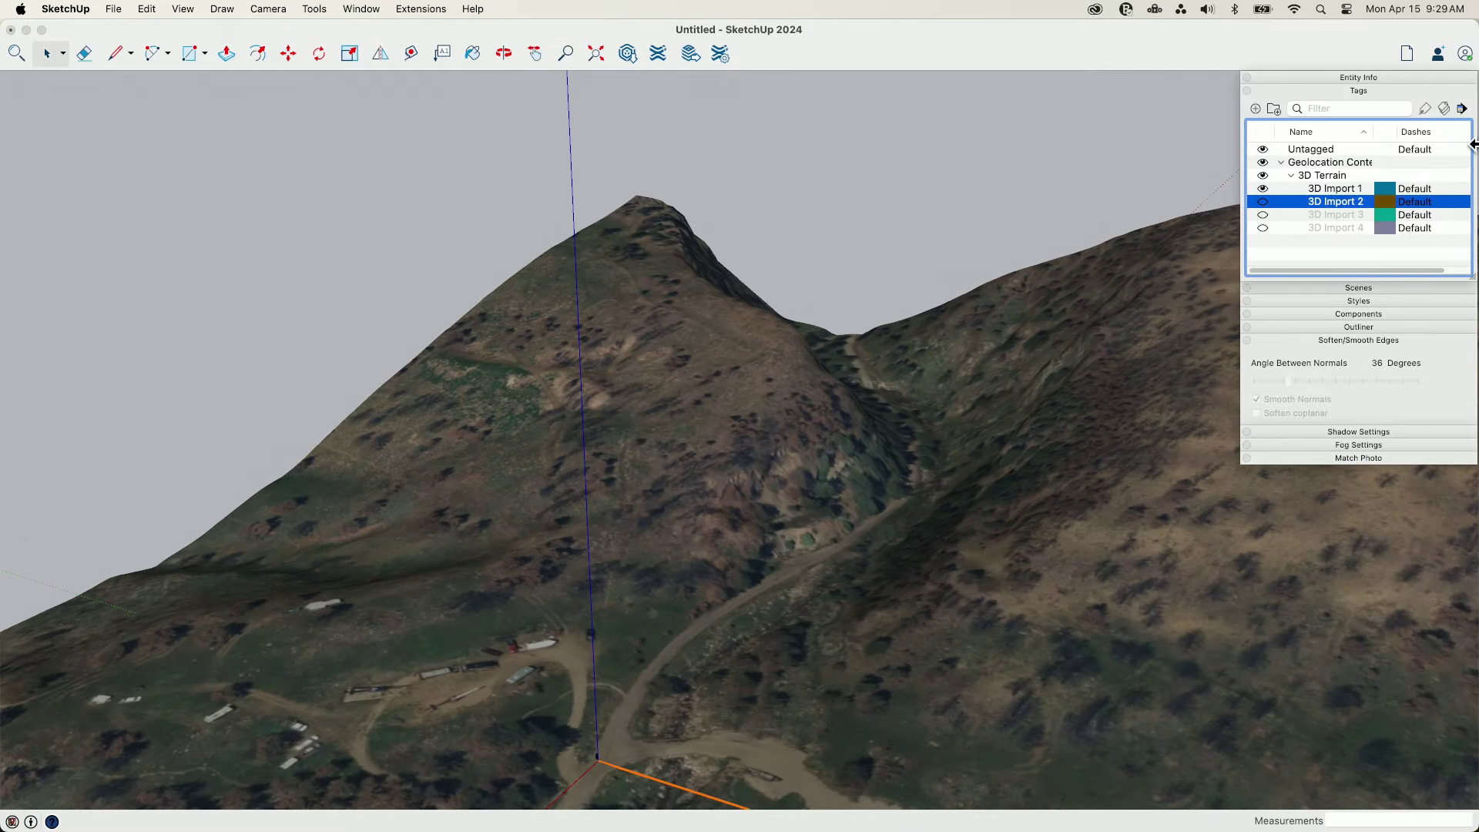
Show the 3D Import 4, 3 and 2 tiles again and view all four together
{"action": "left_click", "coordinate": [1263, 228]}
{"action": "left_click", "coordinate": [1263, 215]}
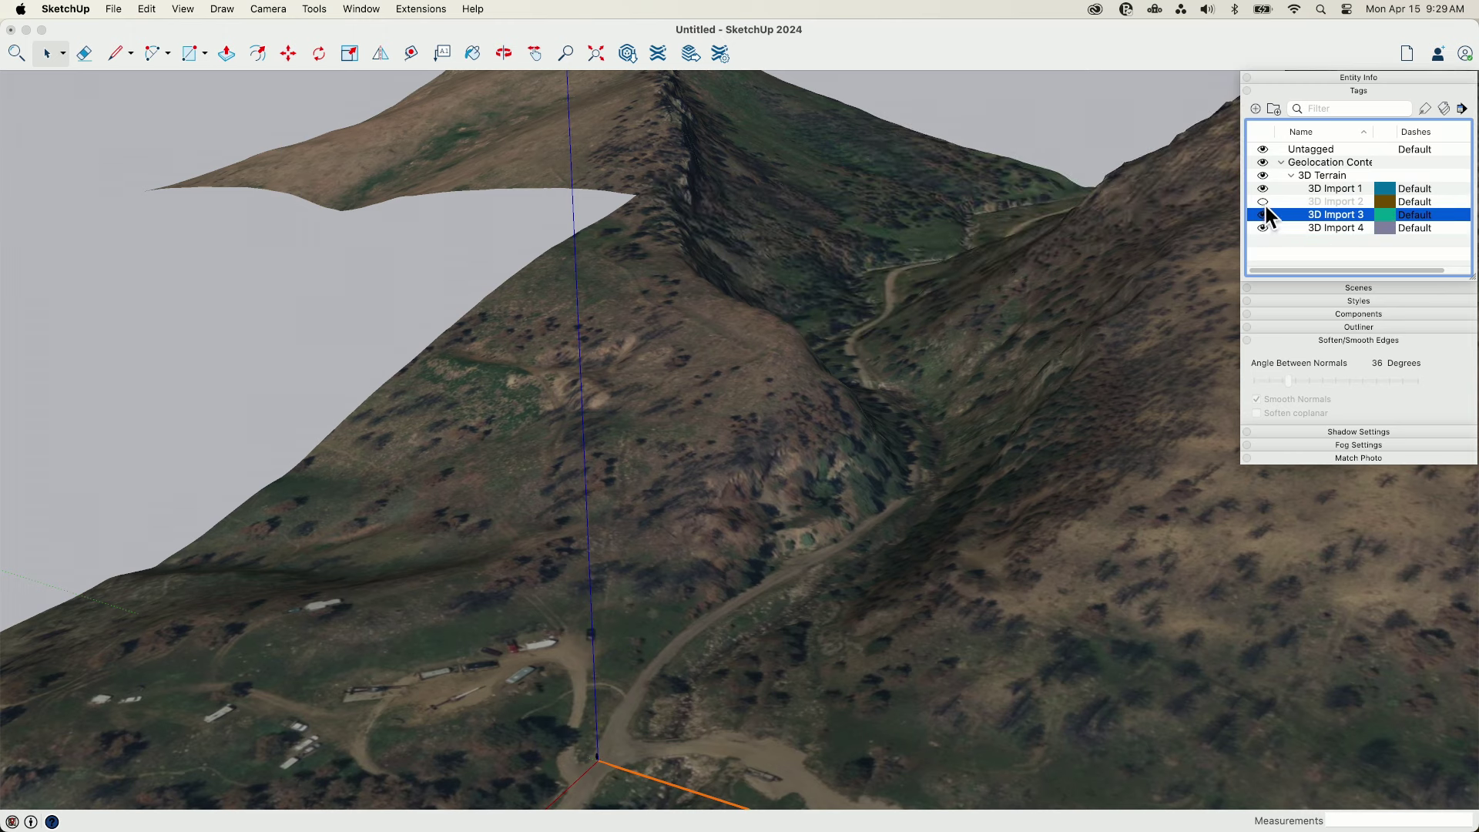
{"action": "left_click", "coordinate": [1263, 202]}
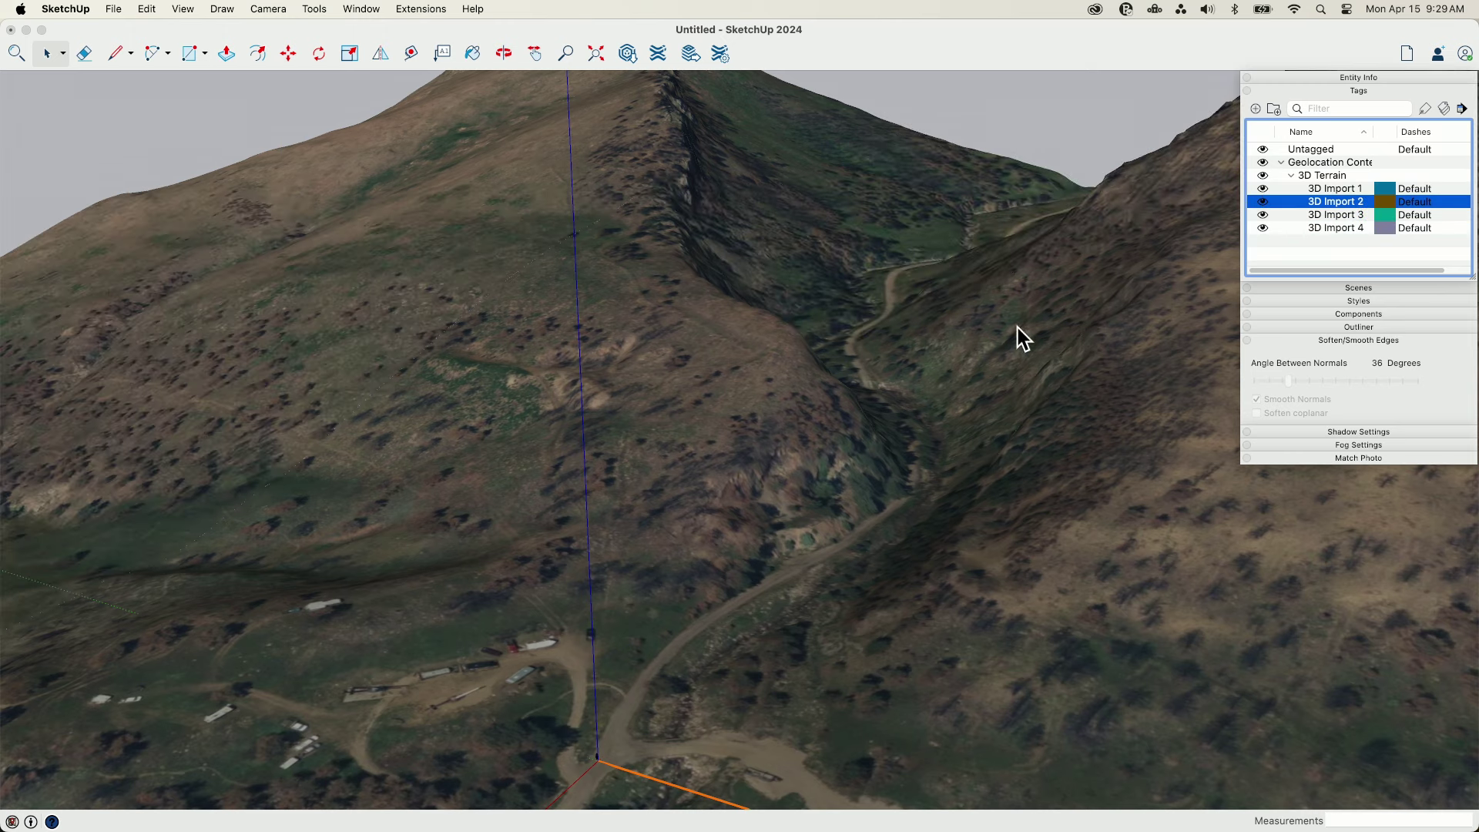
{"action": "scroll", "coordinate": [1040, 208], "scroll_direction": "down", "scroll_amount": 5}
{"action": "middle_click_drag", "start_coordinate": [983, 188], "coordinate": [857, 550]}
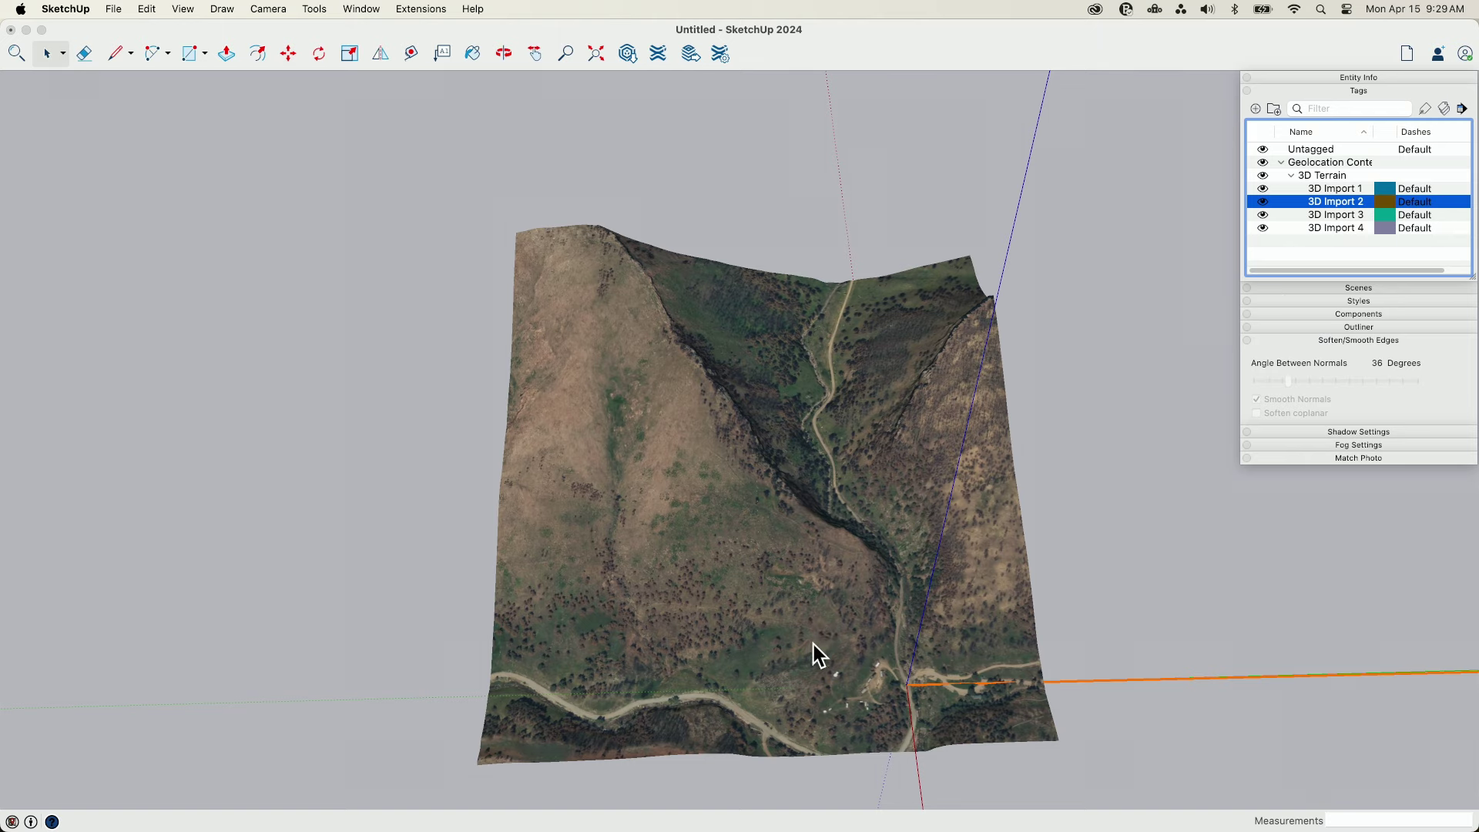
{"action": "middle_click_drag", "start_coordinate": [813, 644], "coordinate": [1057, 763]}
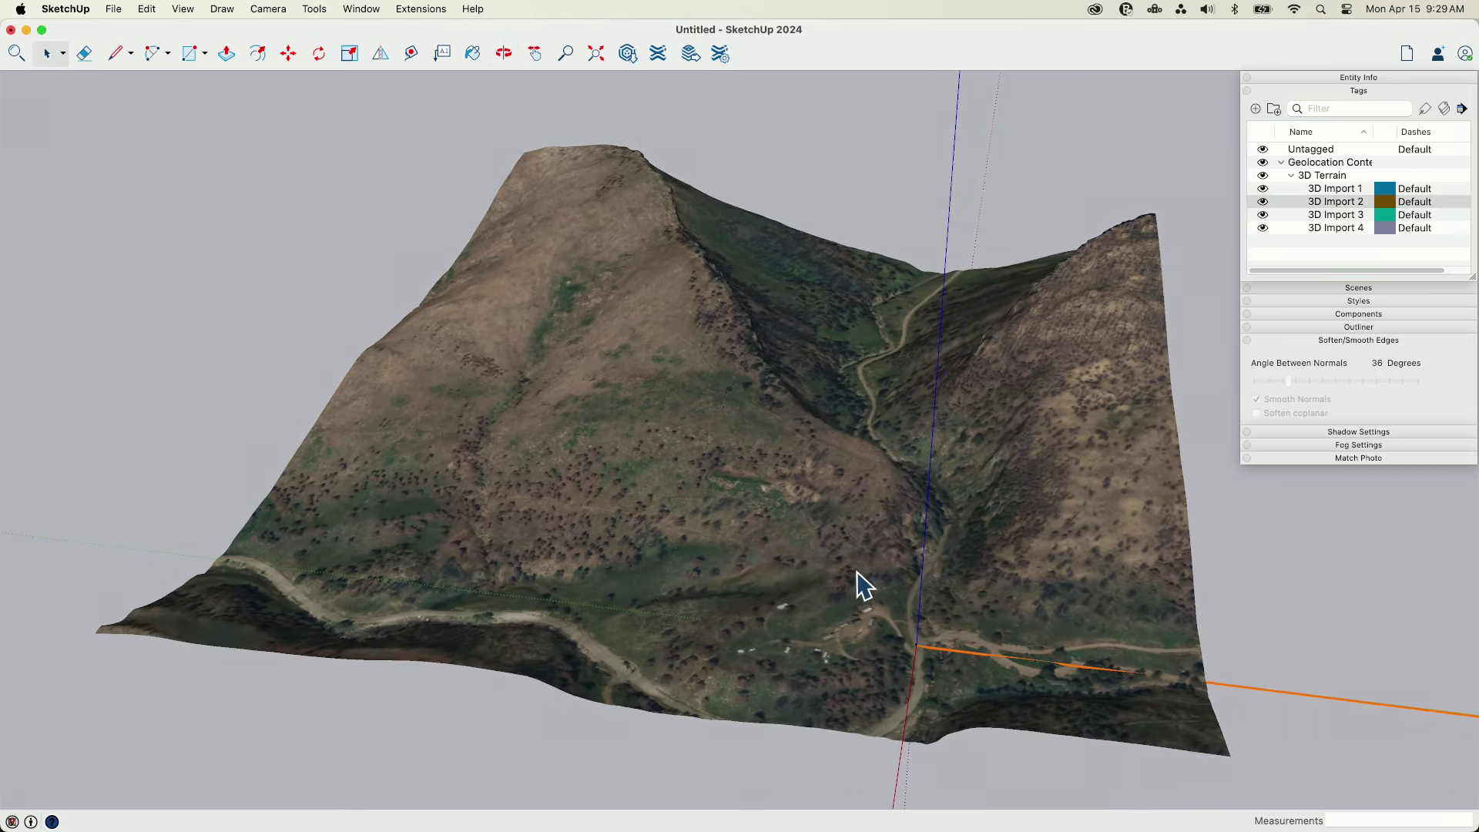